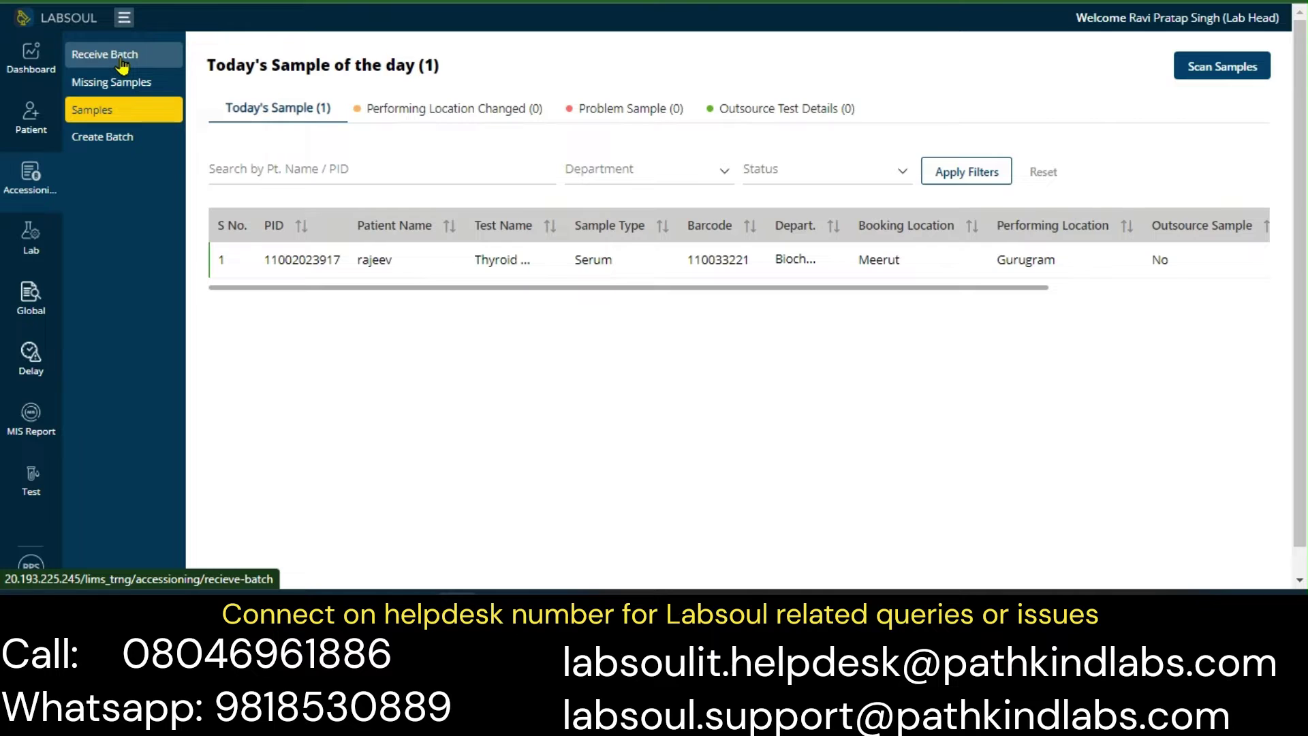
# Step: Review the received batches and the missing samples list, returning to today's samples
pyautogui.click(122, 62)
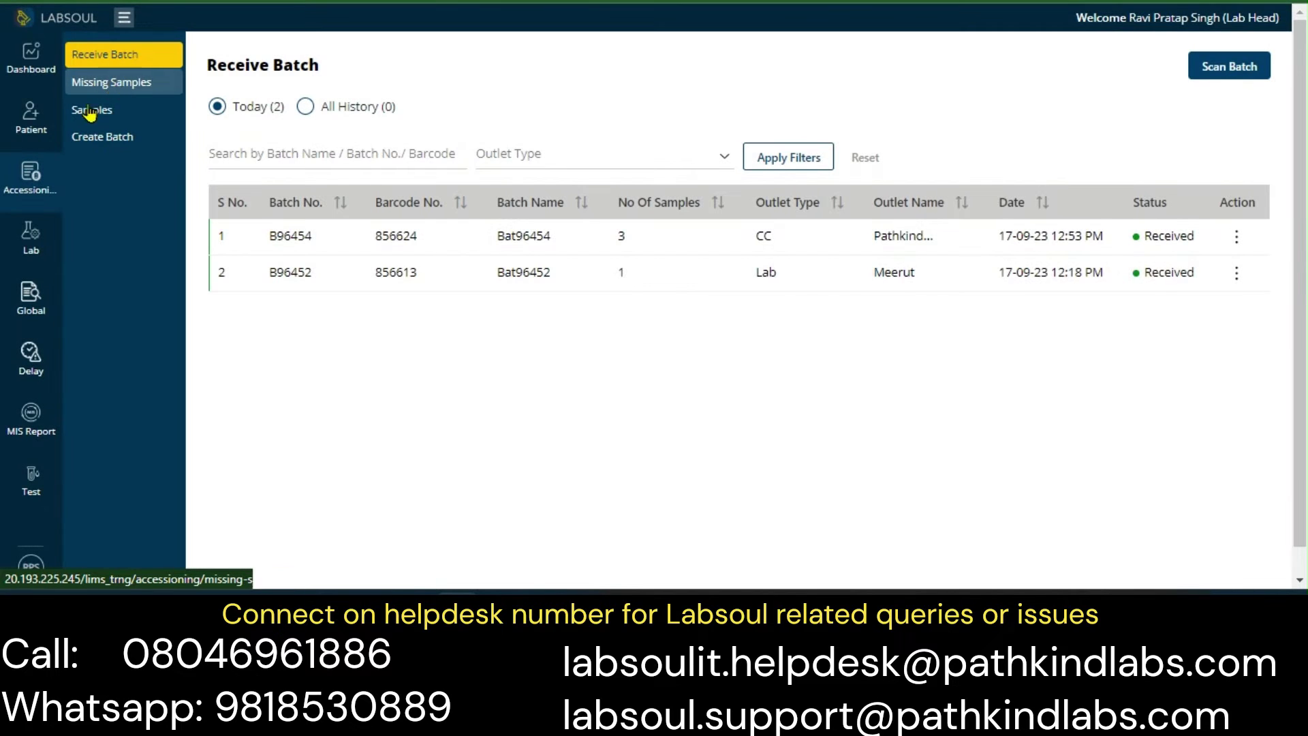
pyautogui.click(120, 88)
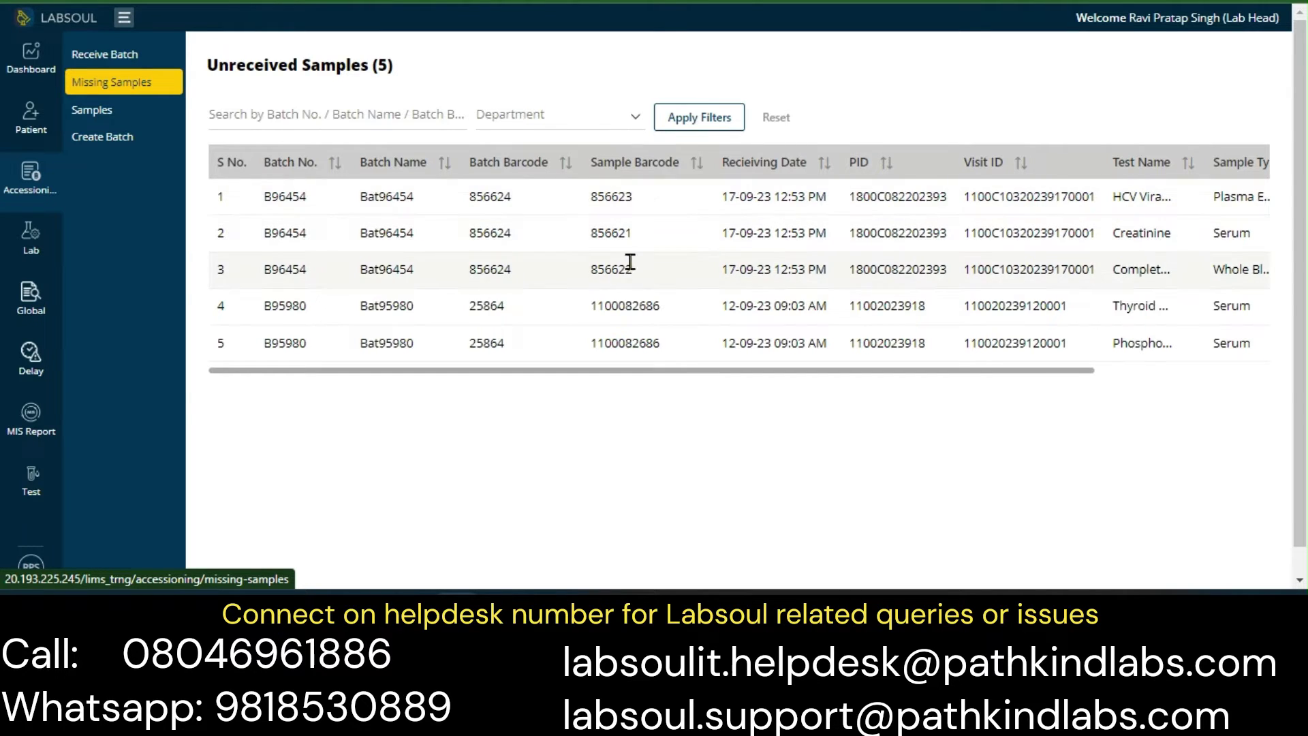
pyautogui.click(127, 122)
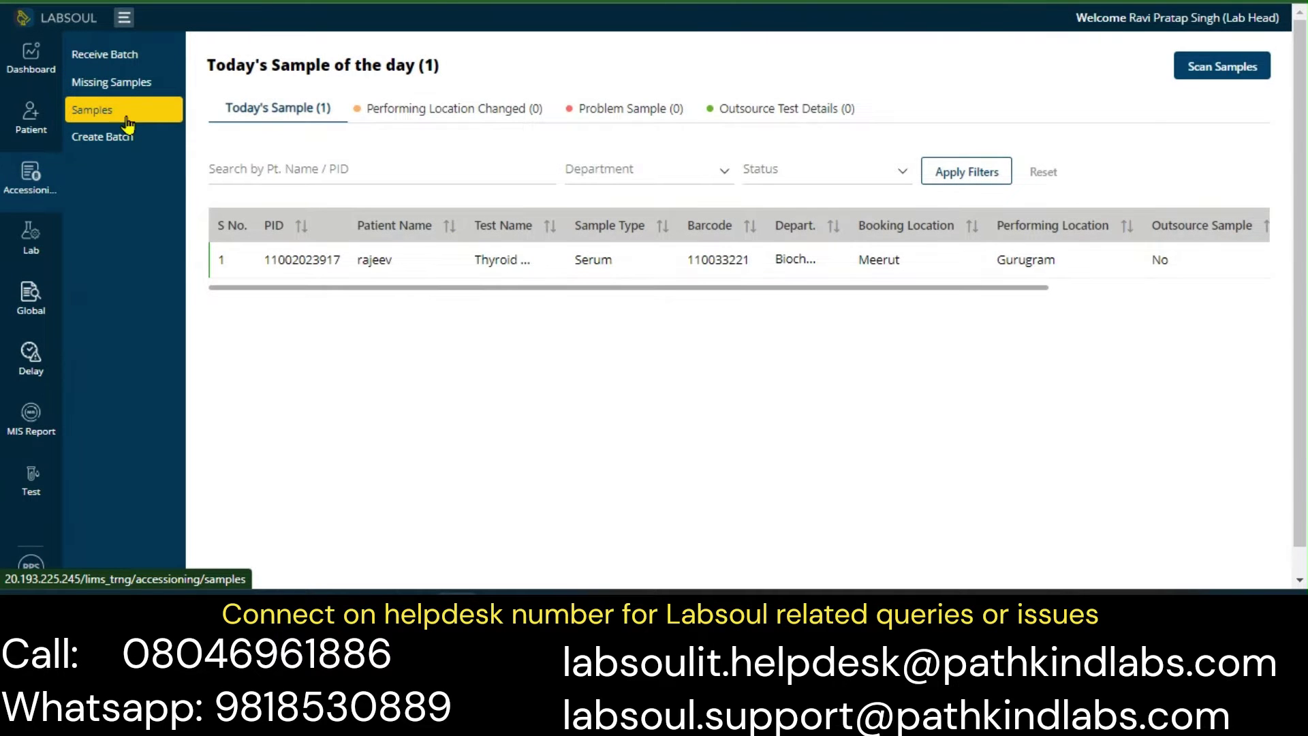
# Step: Open sample scanning and scan the sample with barcode 856621
pyautogui.click(1226, 69)
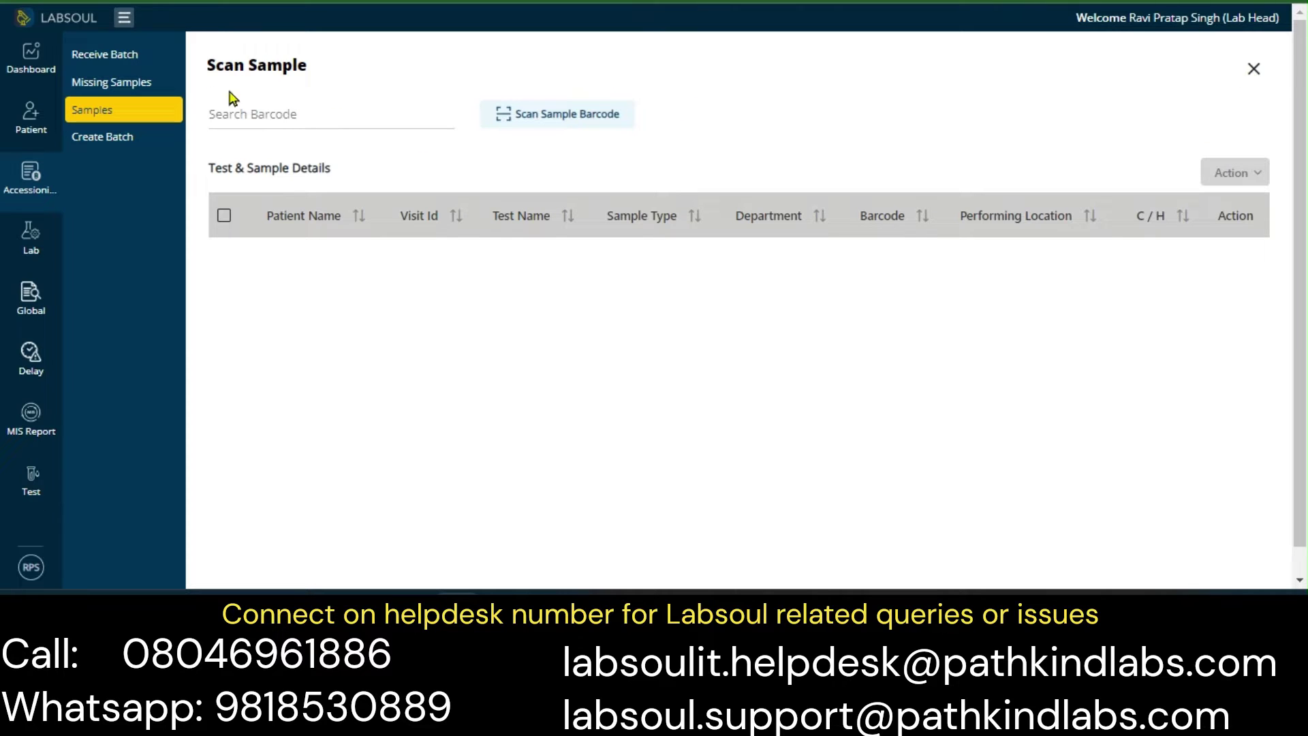
pyautogui.click(263, 113)
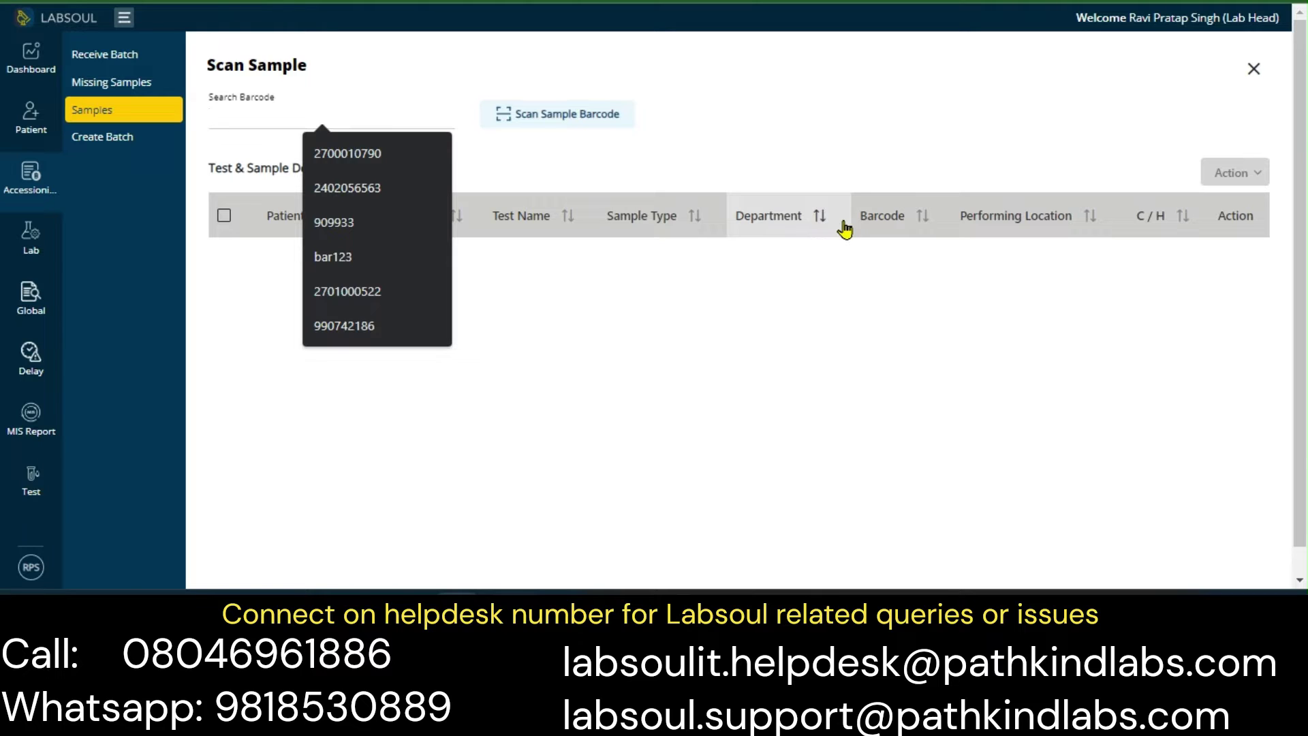
pyautogui.write('856')
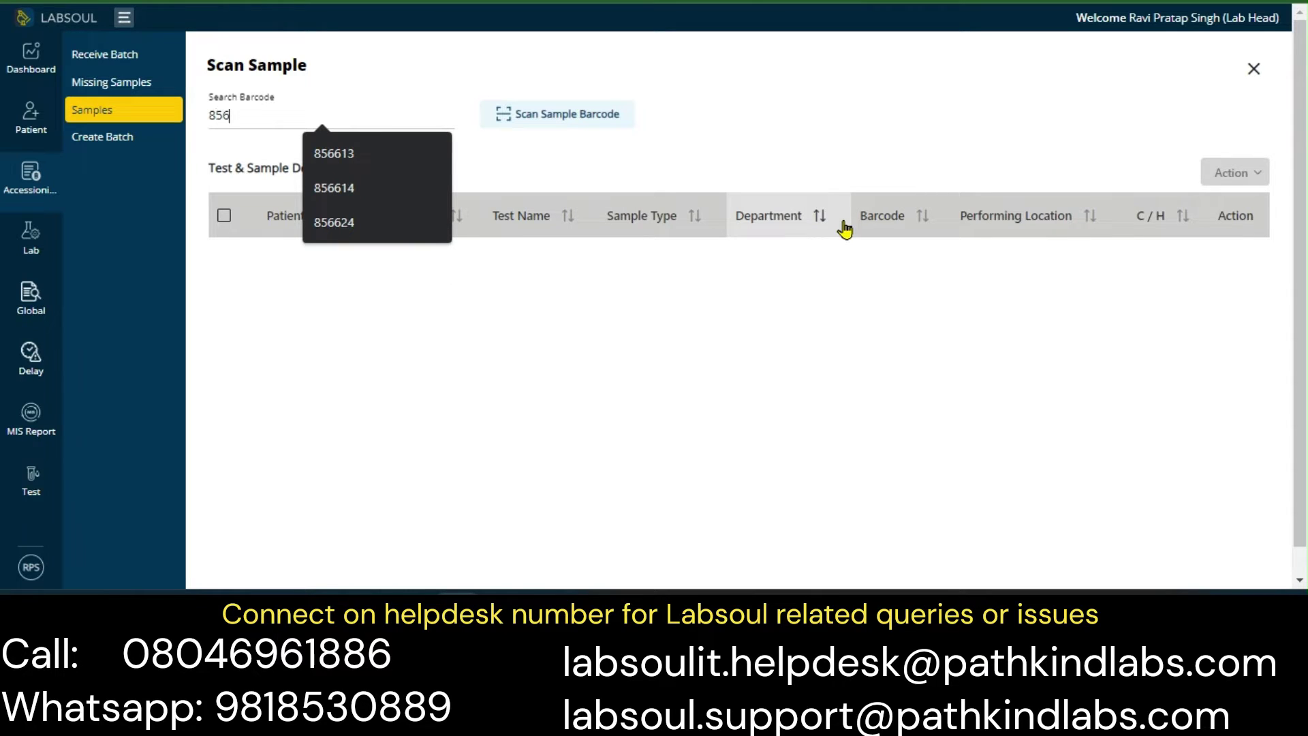
pyautogui.write('21')
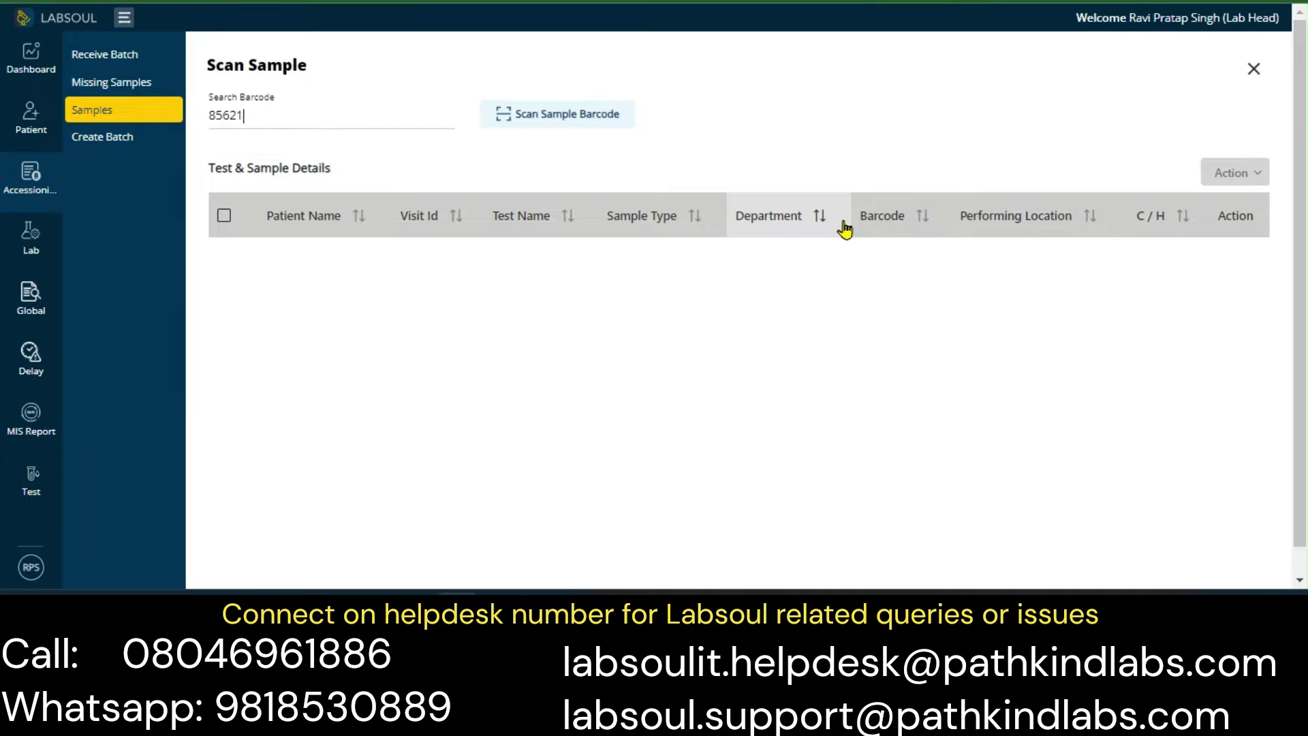
pyautogui.press('BackSpace')
pyautogui.write('621')
pyautogui.click(588, 117)
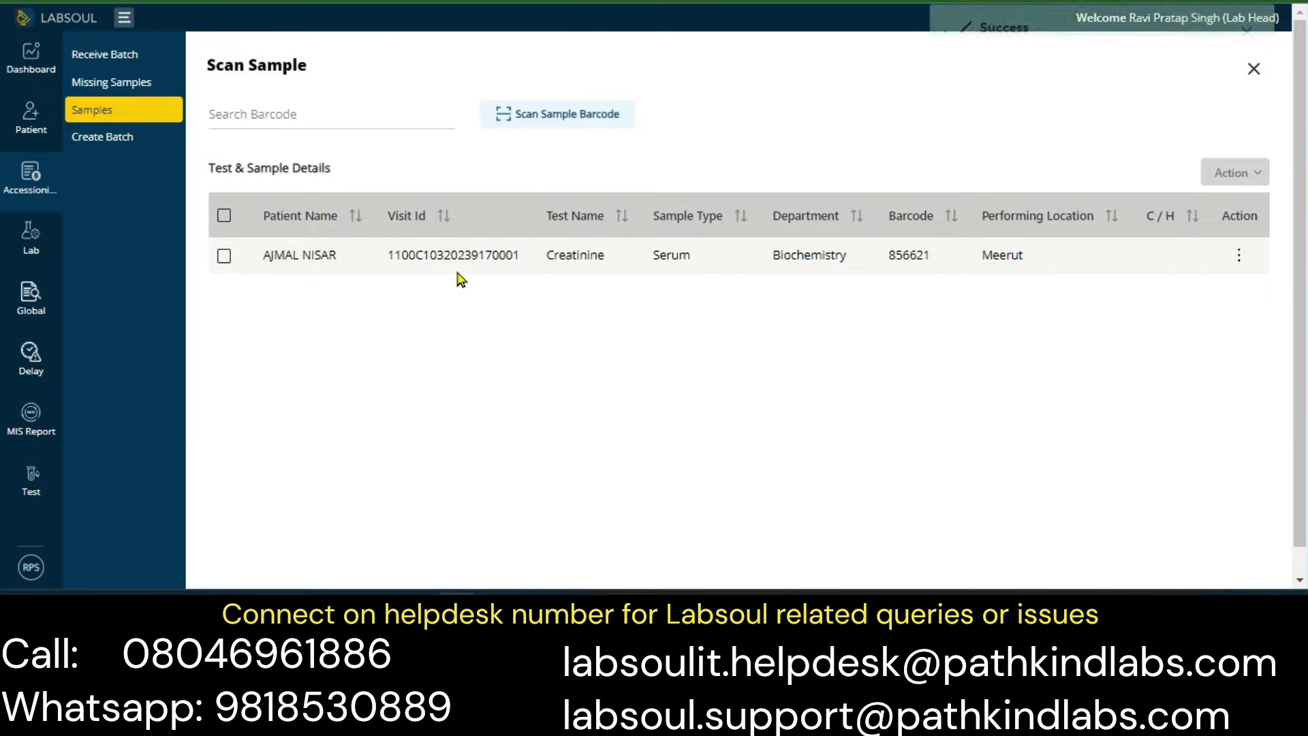
# Step: Scan the samples with barcodes 856622 and 856623 into the test and sample details
pyautogui.click(323, 116)
pyautogui.write('85')
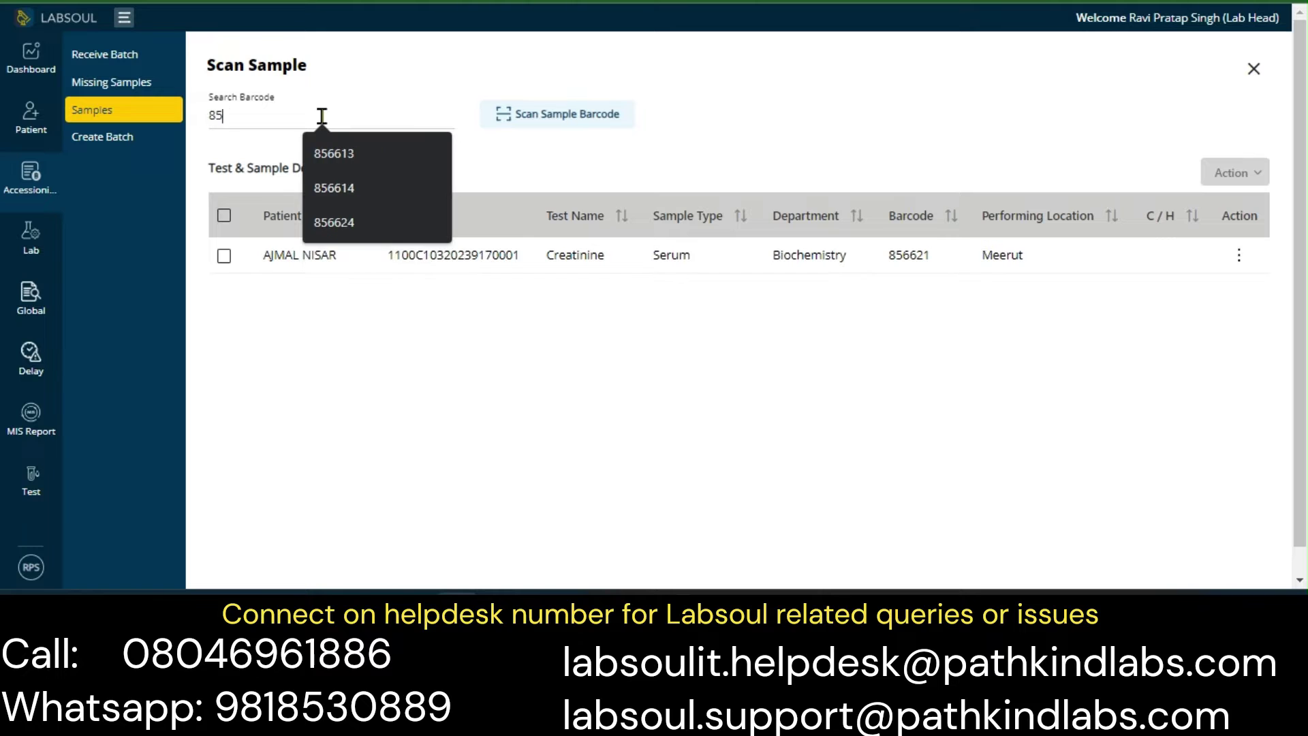
pyautogui.write('6622')
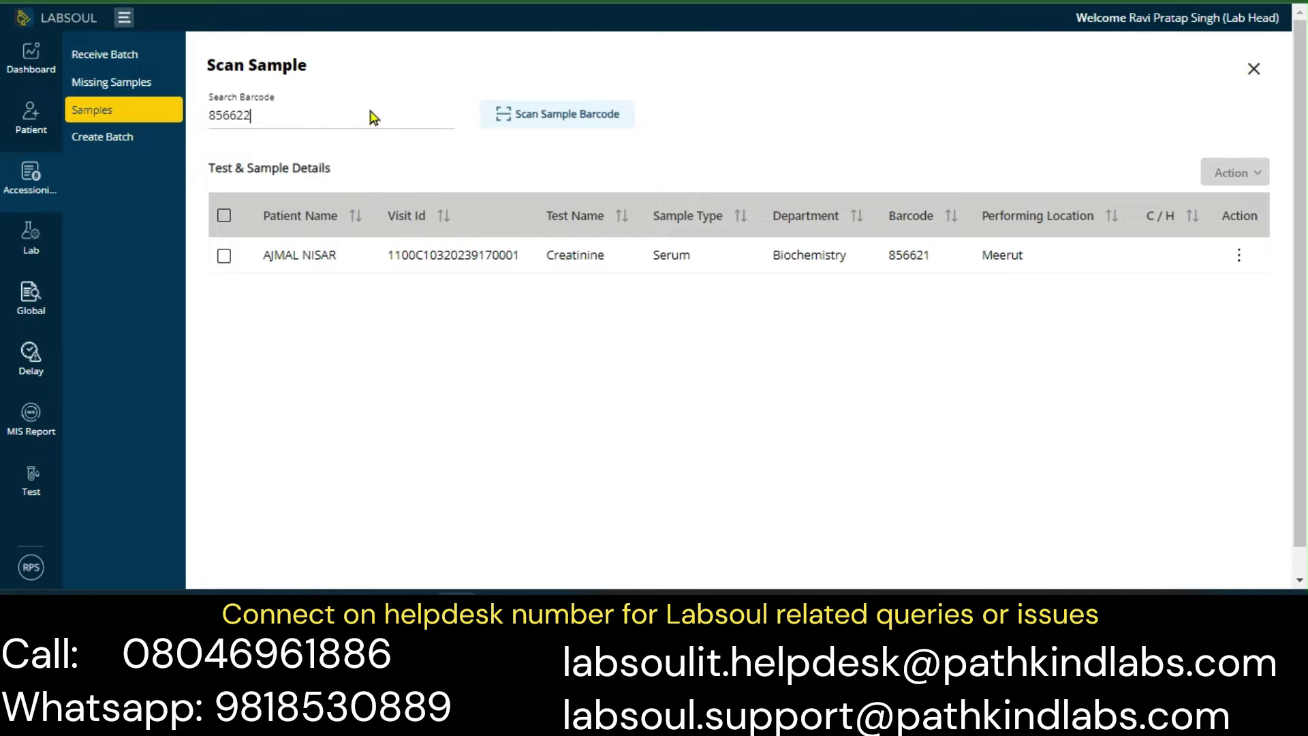
pyautogui.click(511, 116)
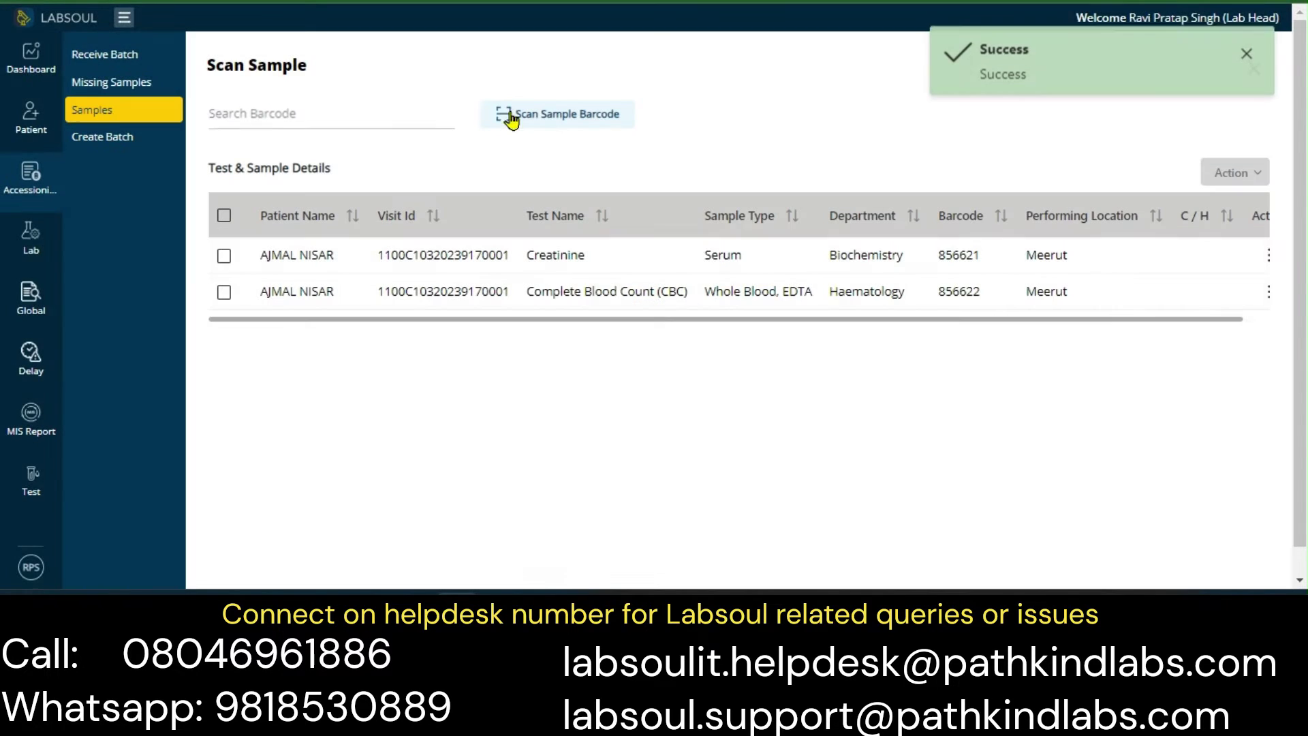
pyautogui.click(302, 120)
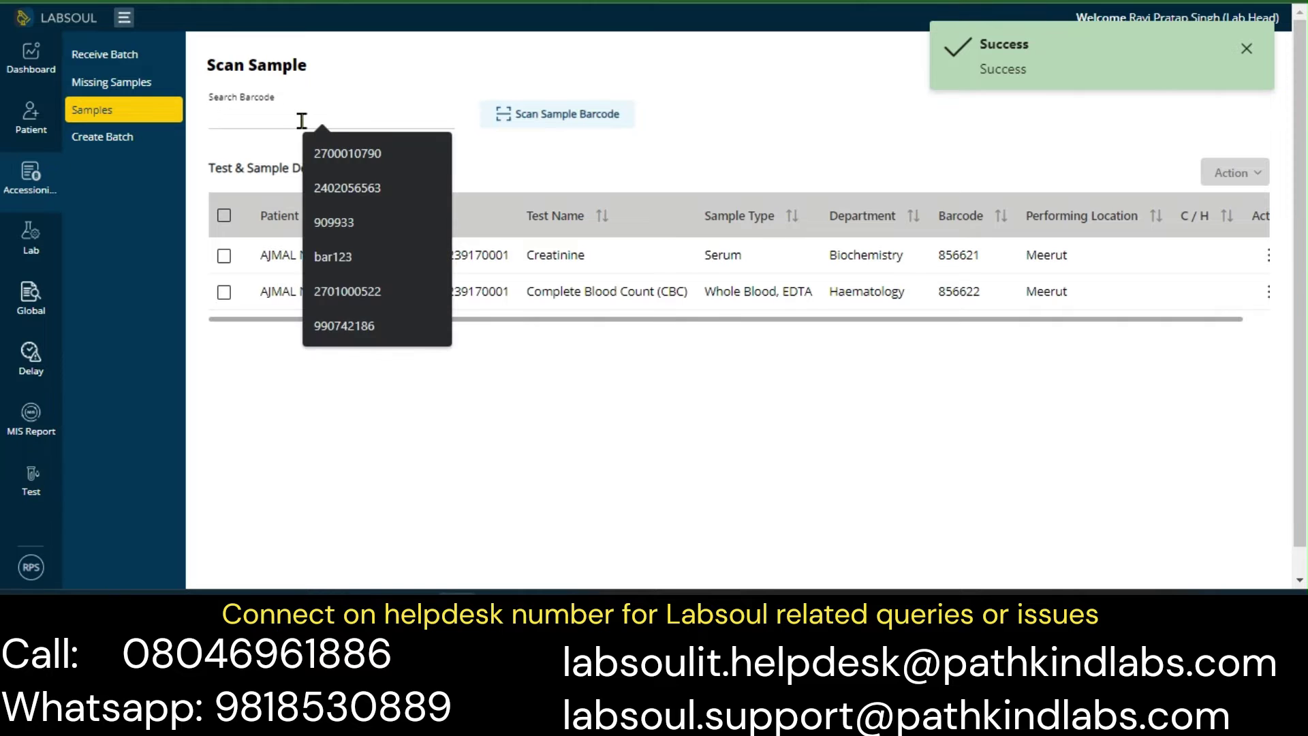
pyautogui.write('856623')
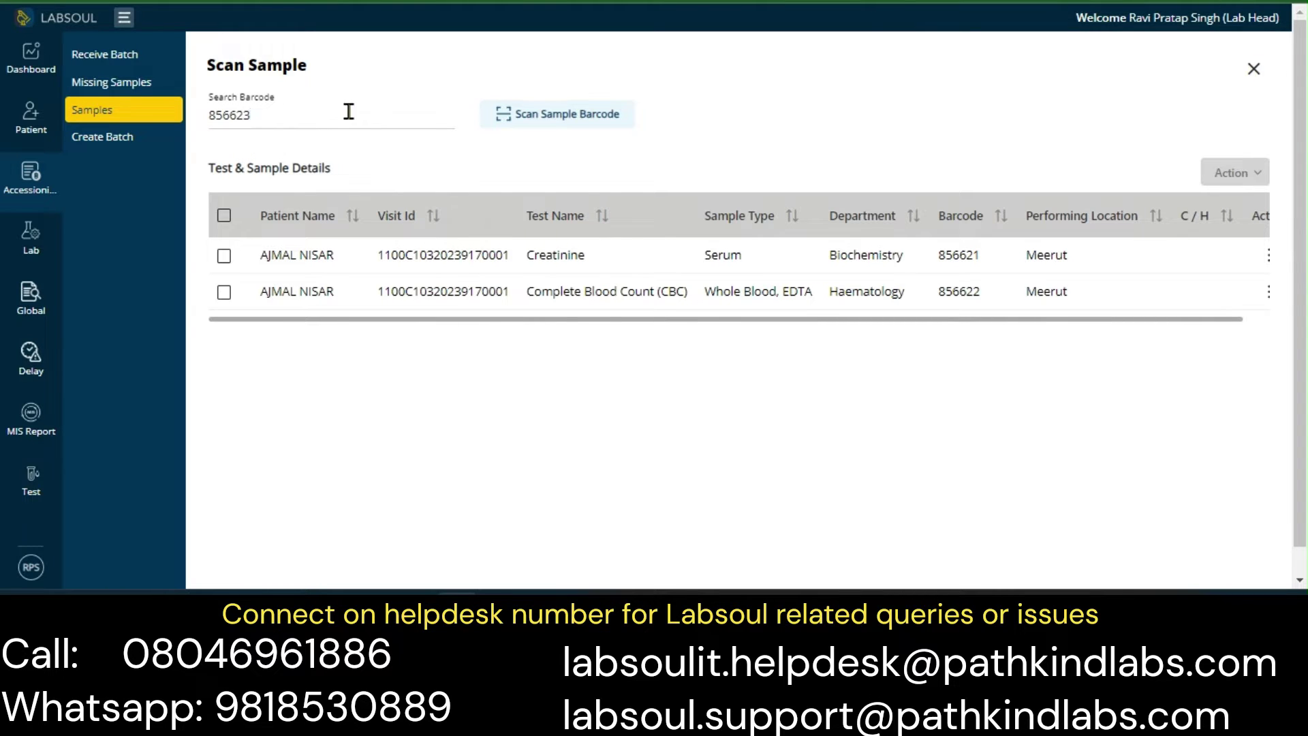
pyautogui.click(536, 120)
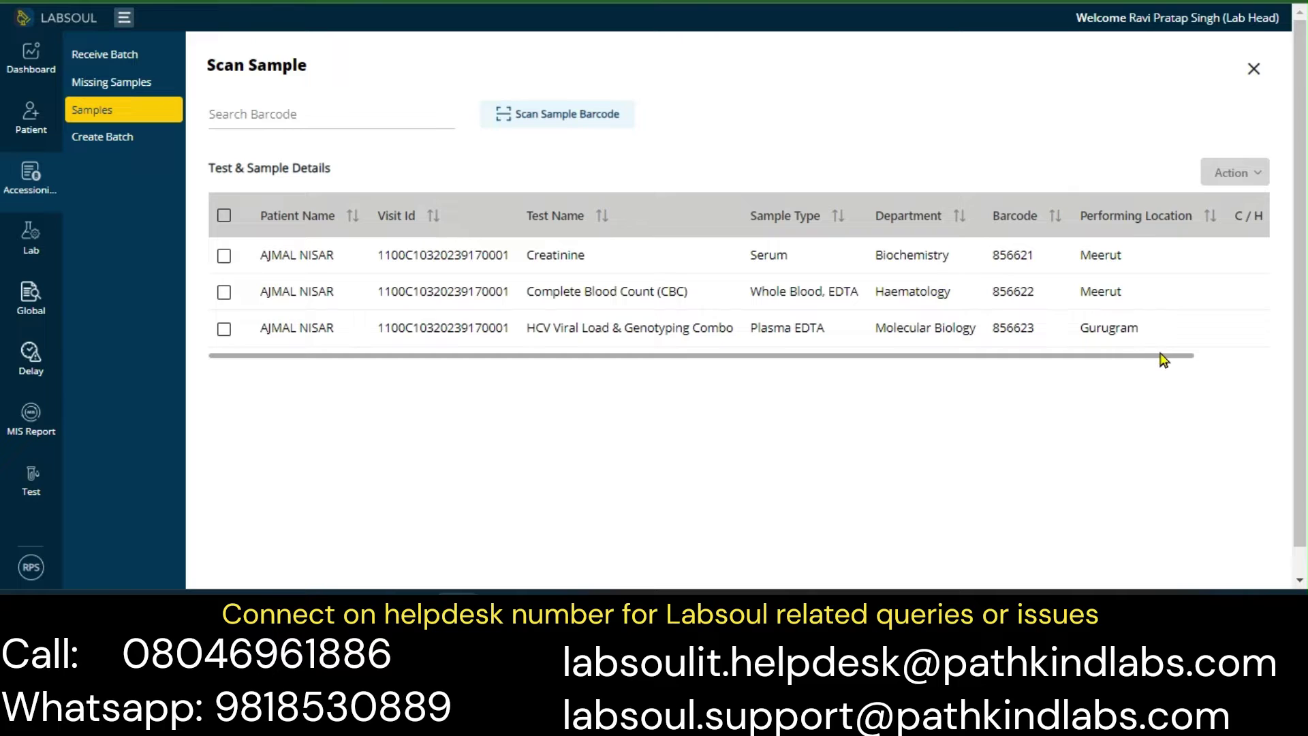
# Step: Examine the individual actions available for the scanned Creatinine and HCV Viral Load & Genotyping Combo samples
pyautogui.moveTo(1161, 361); pyautogui.dragTo(1278, 362)
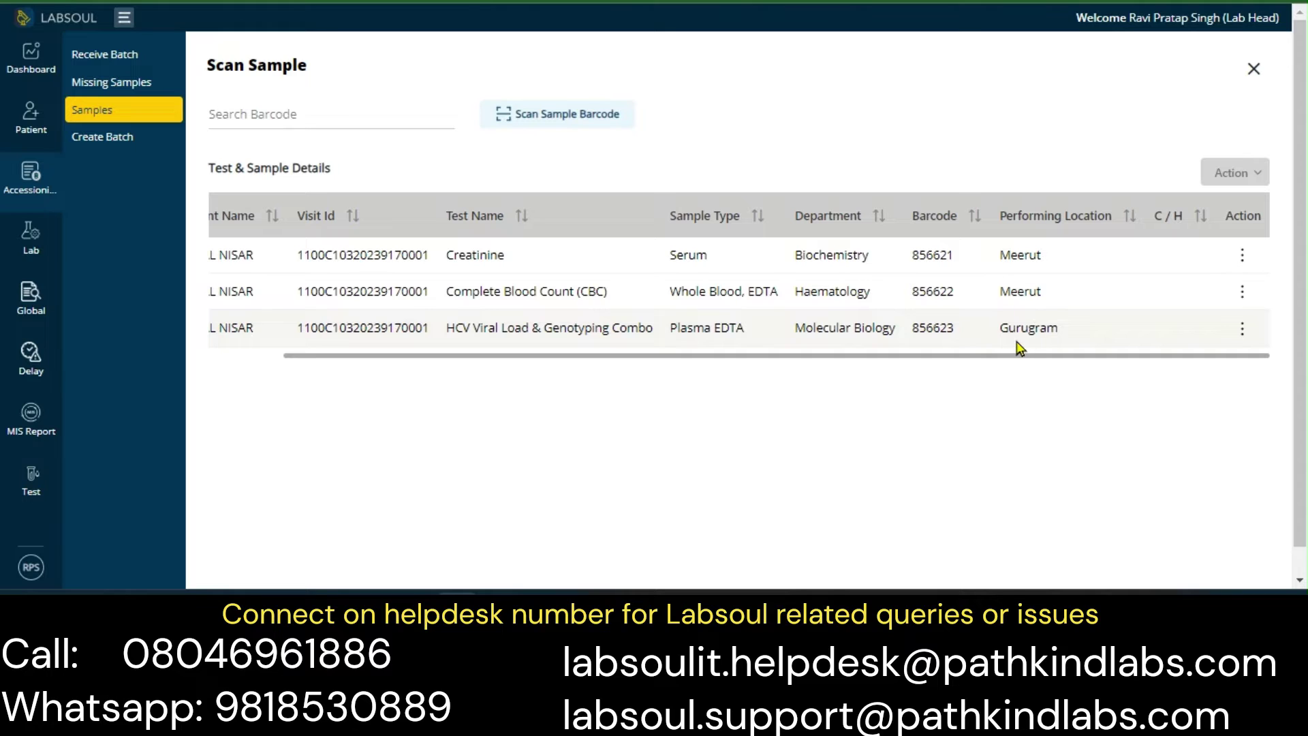
pyautogui.click(1242, 255)
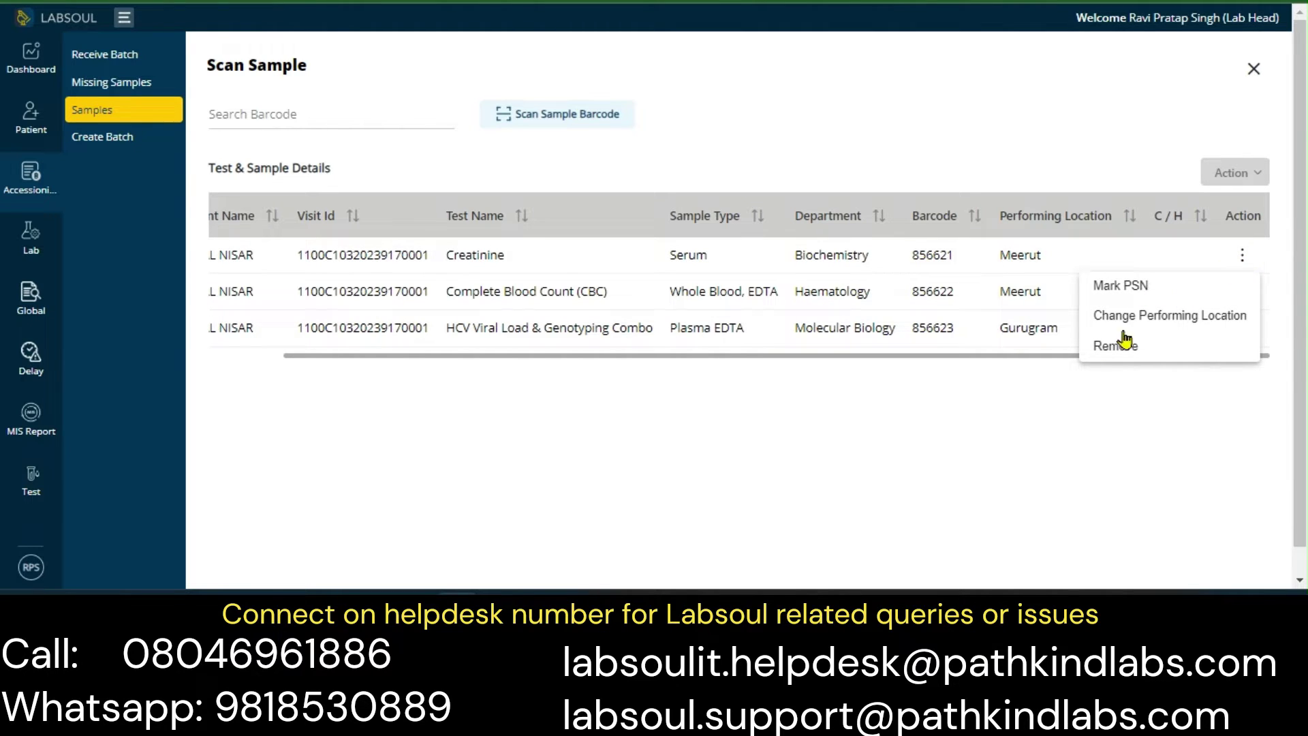
pyautogui.click(1241, 362)
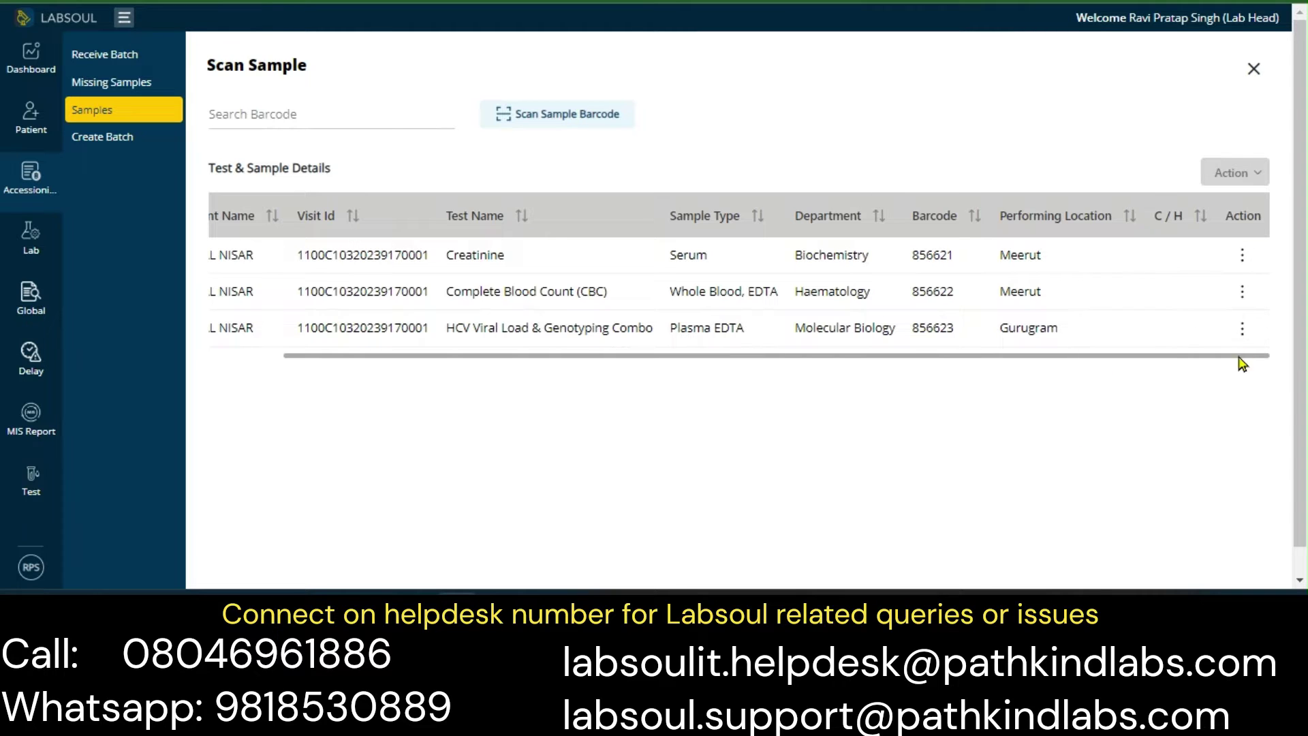
pyautogui.click(1242, 328)
pyautogui.click(952, 433)
pyautogui.click(1247, 263)
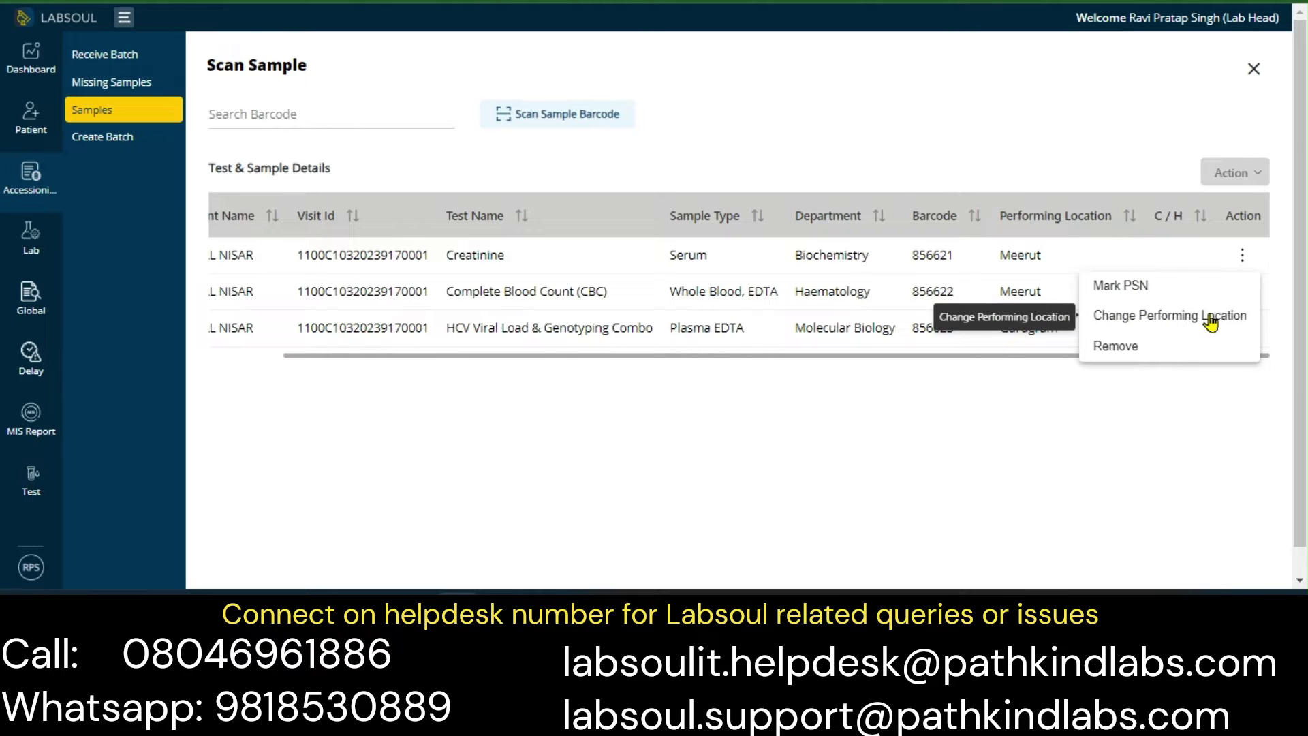
pyautogui.click(1008, 444)
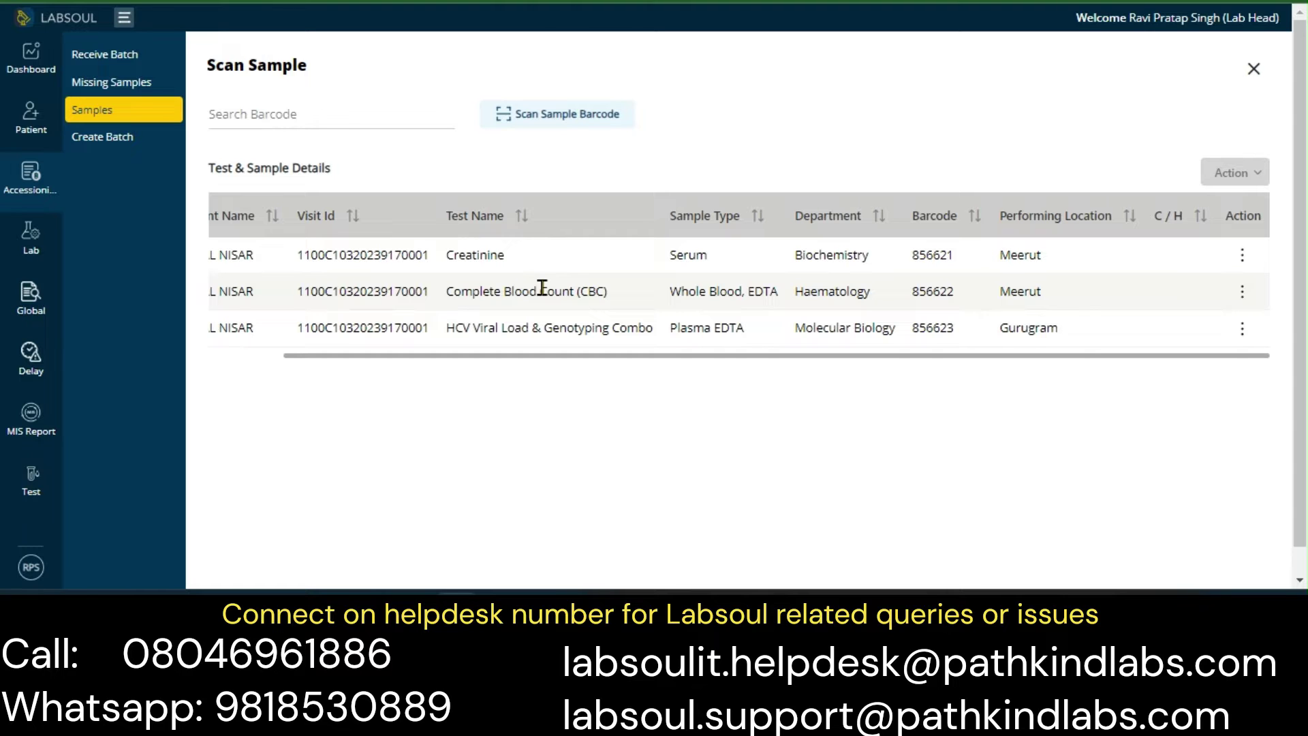
# Step: View the Change Performing Location form for the Creatinine sample and close it without submitting
pyautogui.click(1242, 255)
pyautogui.click(1191, 320)
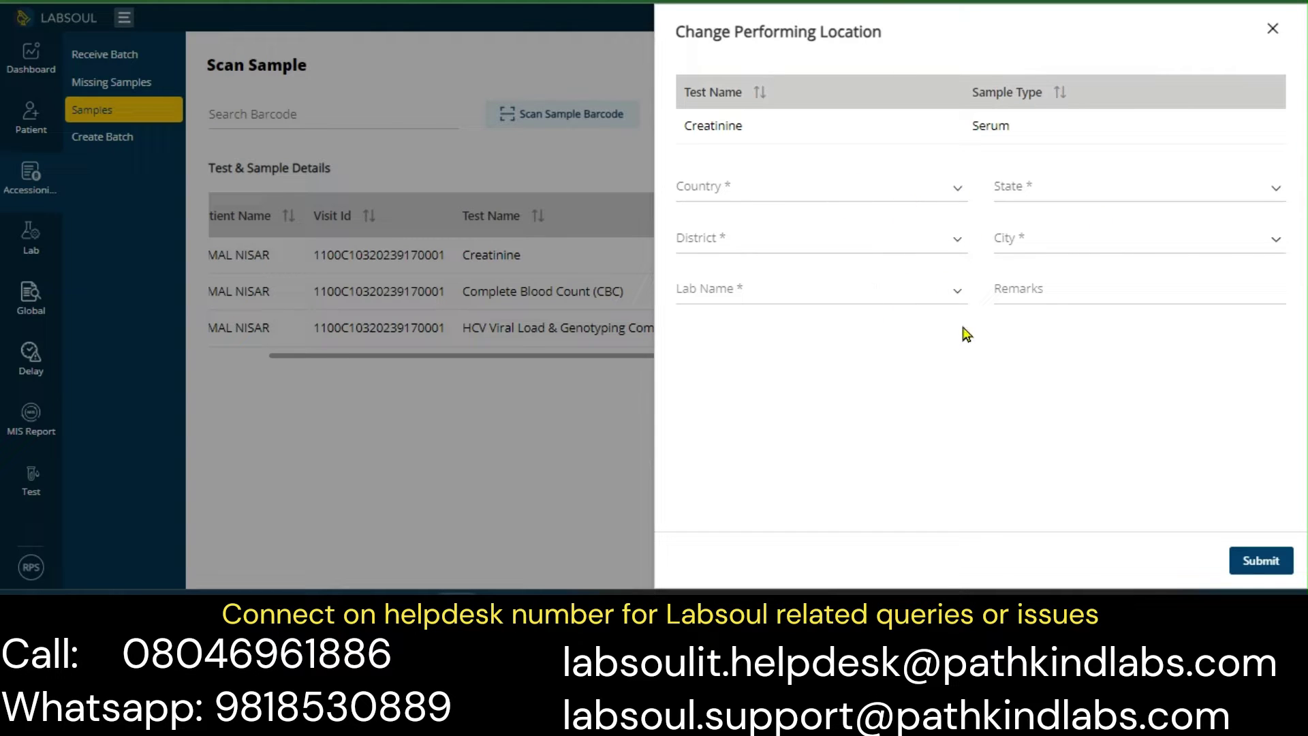
pyautogui.click(1272, 29)
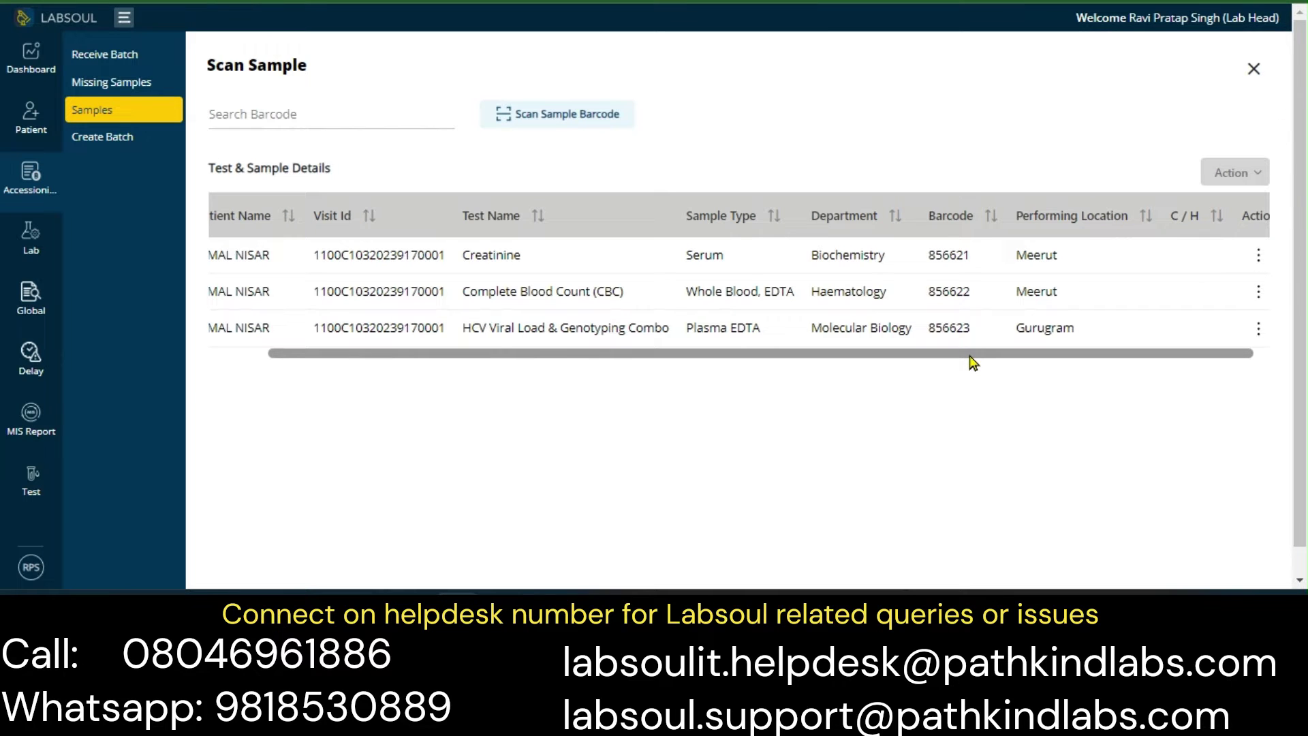
# Step: Select all three scanned samples and view the bulk options Accept and Send Out, dismissing the message notification
pyautogui.moveTo(971, 356); pyautogui.dragTo(682, 361)
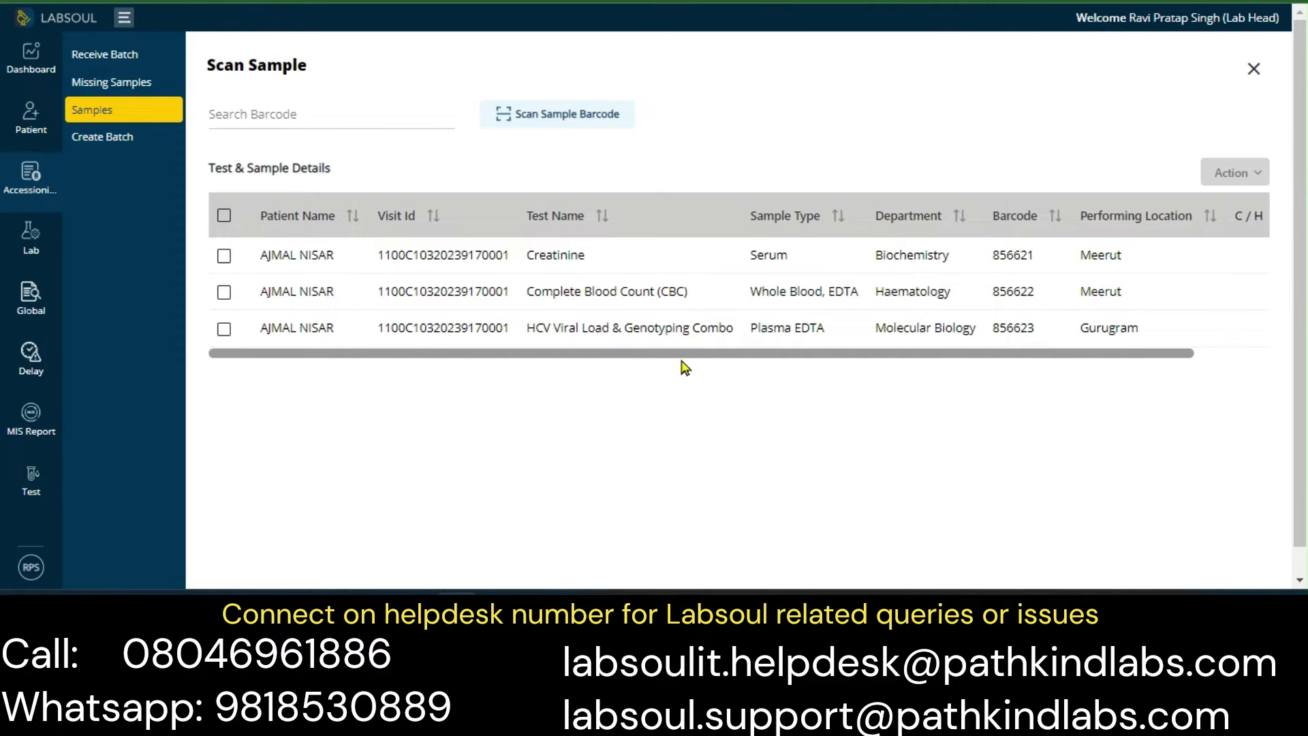
pyautogui.click(224, 215)
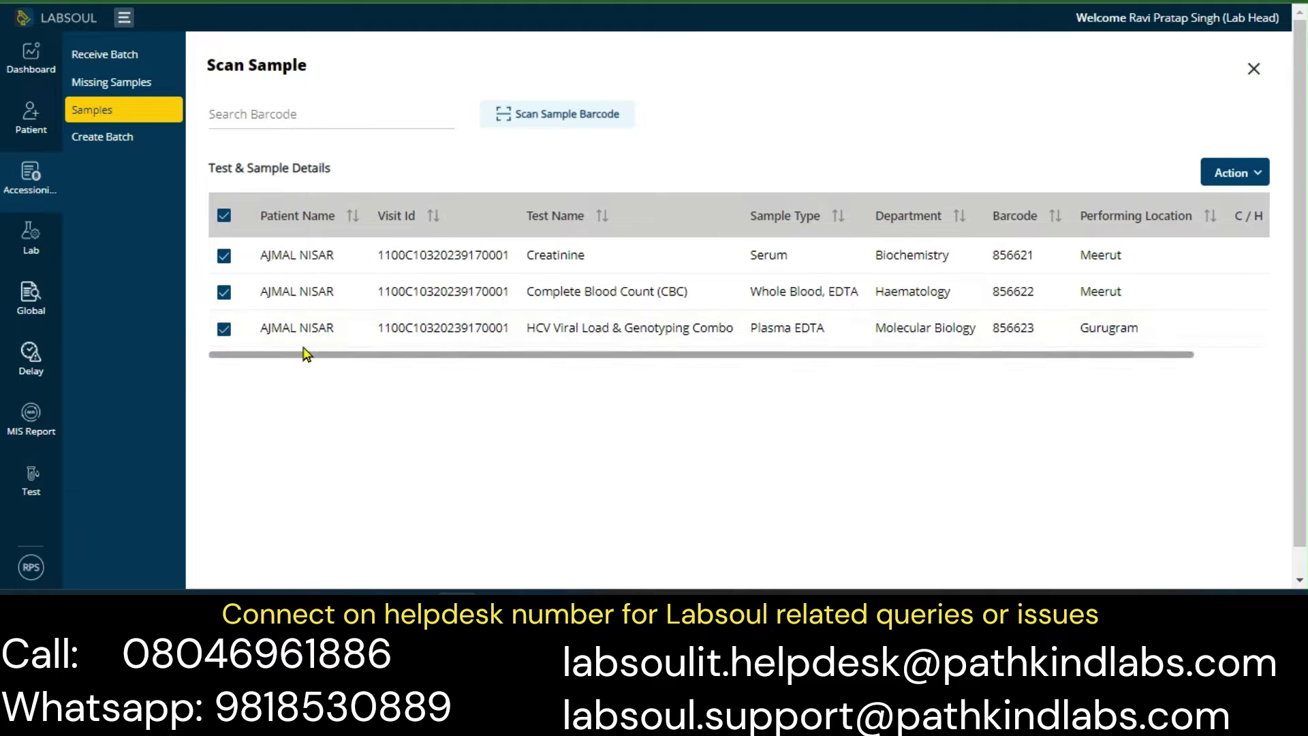
pyautogui.moveTo(512, 355); pyautogui.dragTo(660, 358)
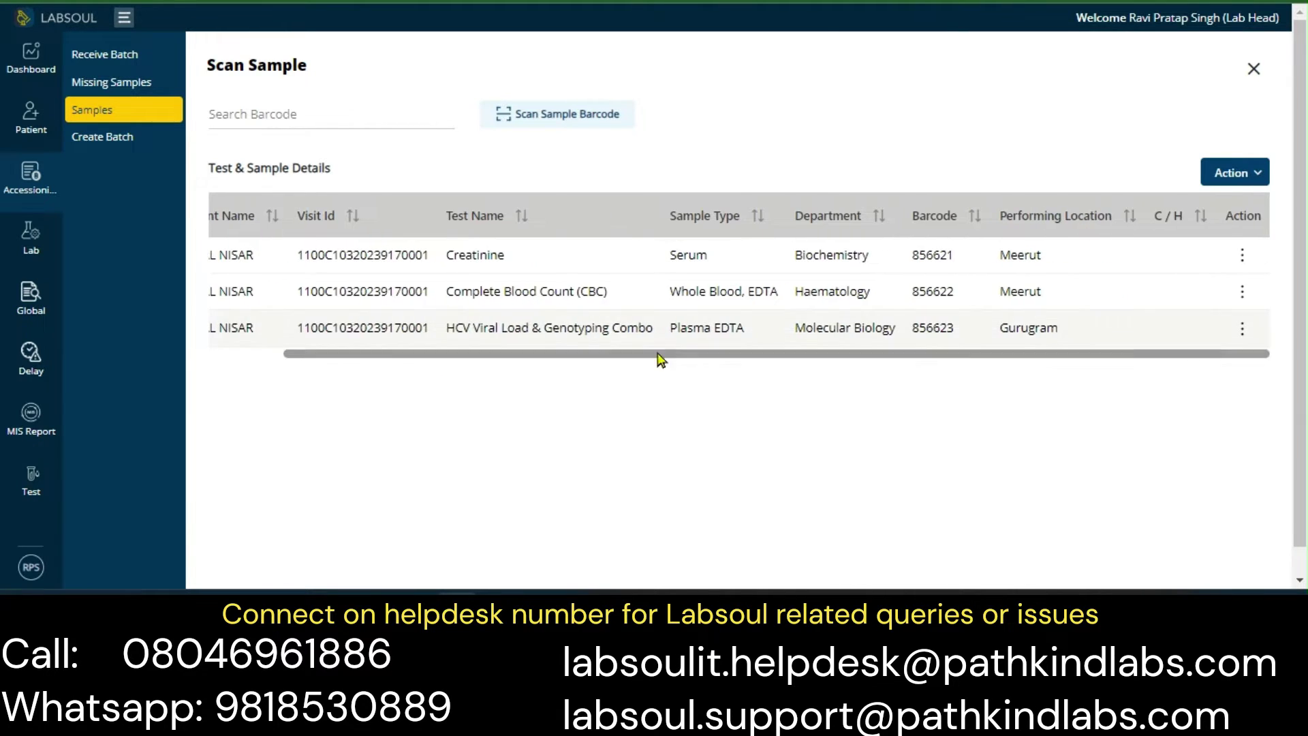
pyautogui.click(1244, 182)
pyautogui.click(1150, 211)
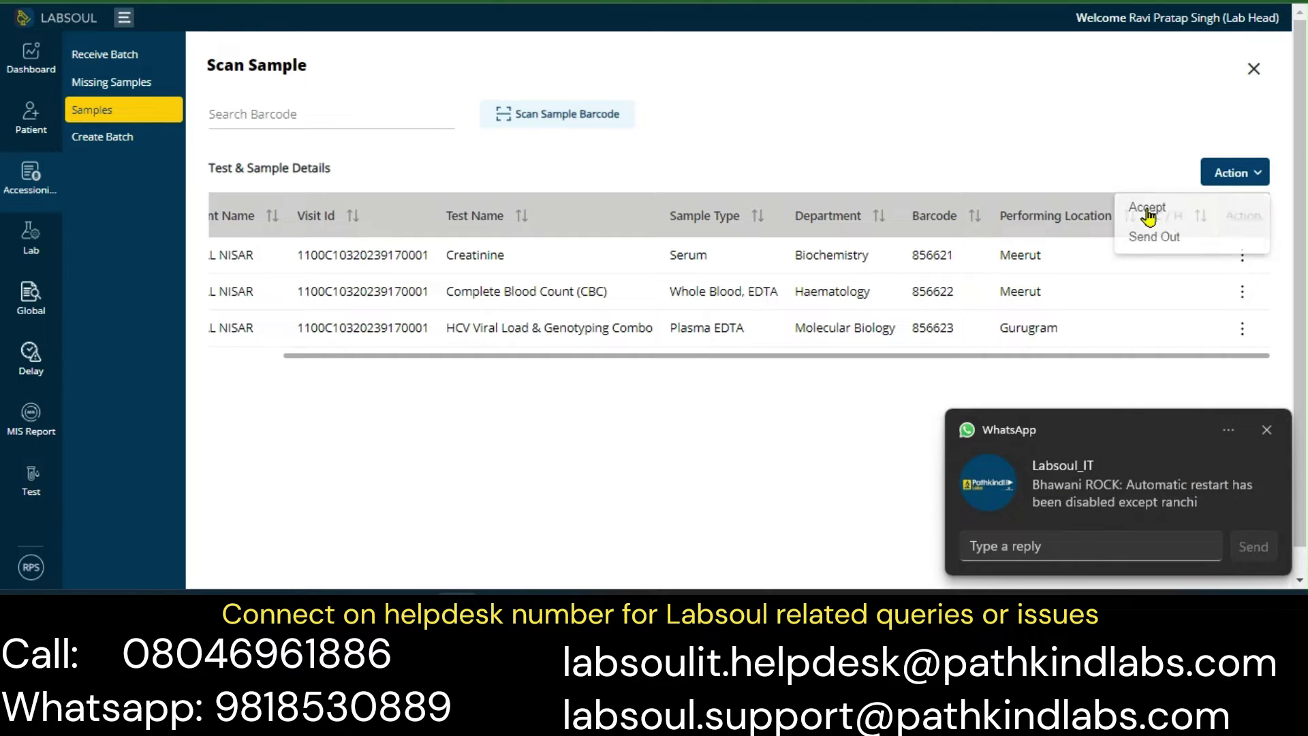
pyautogui.click(1246, 182)
pyautogui.click(1155, 240)
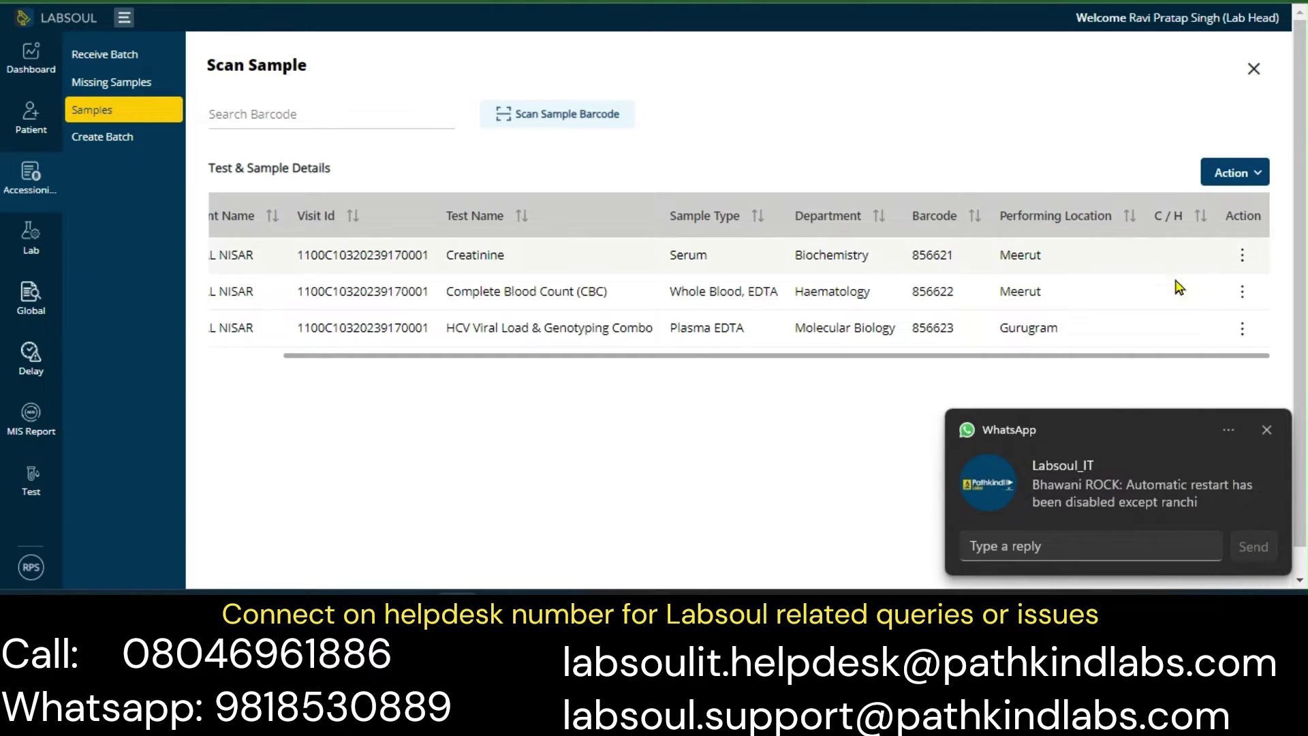
pyautogui.click(1269, 430)
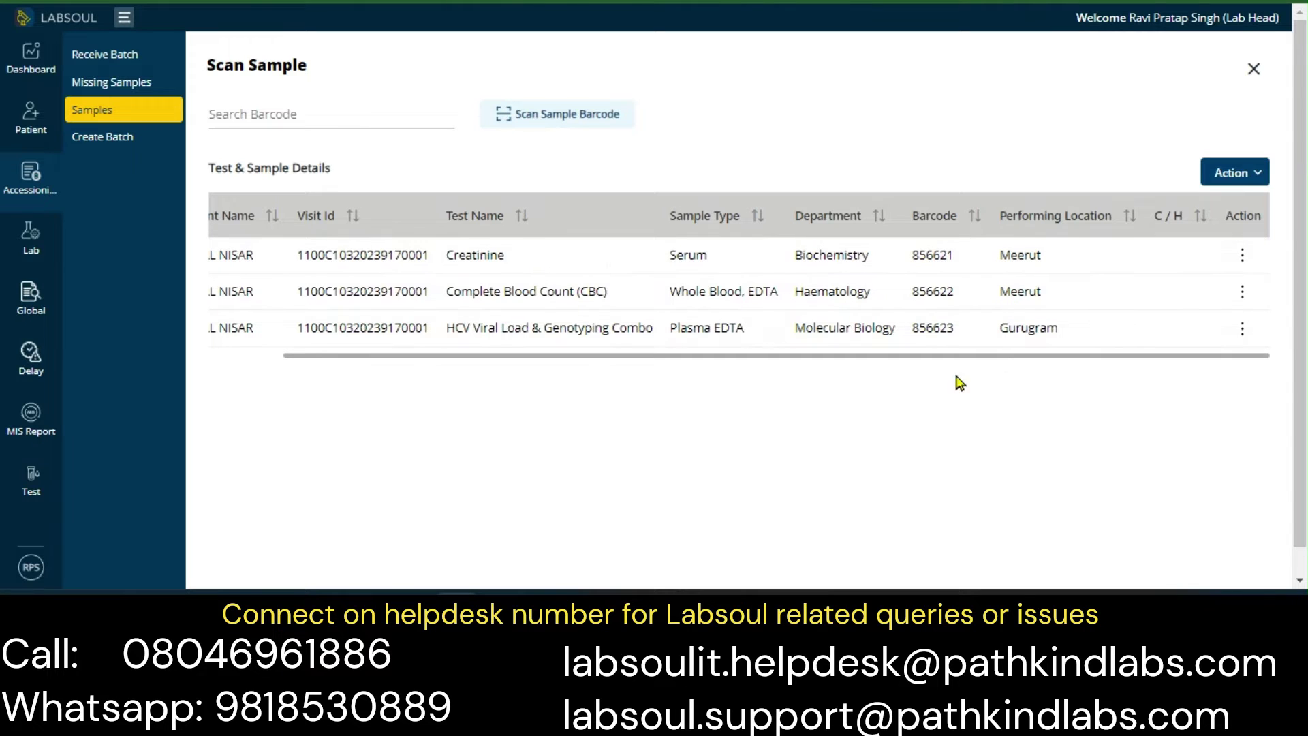
pyautogui.moveTo(926, 357); pyautogui.dragTo(810, 349)
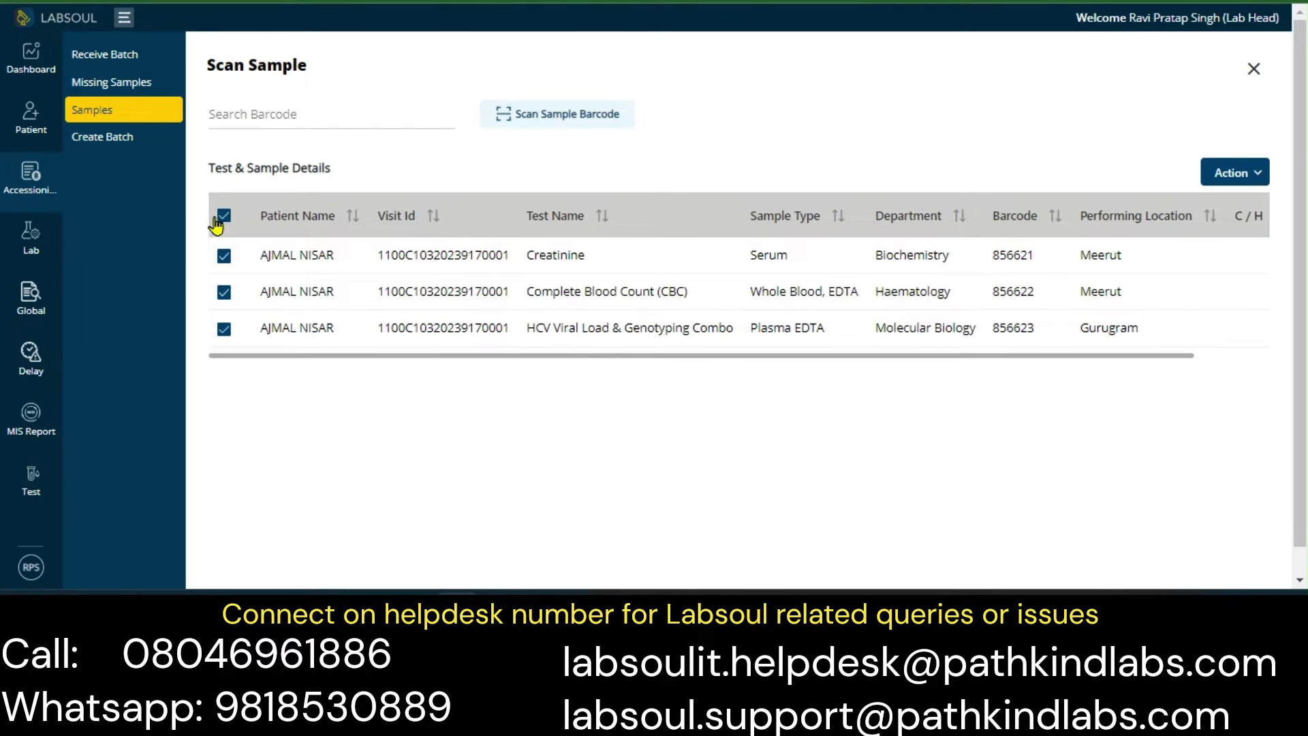
# Step: Exclude the HCV Viral Load & Genotyping Combo sample from the selection and accept the Creatinine and Complete Blood Count samples
pyautogui.click(224, 330)
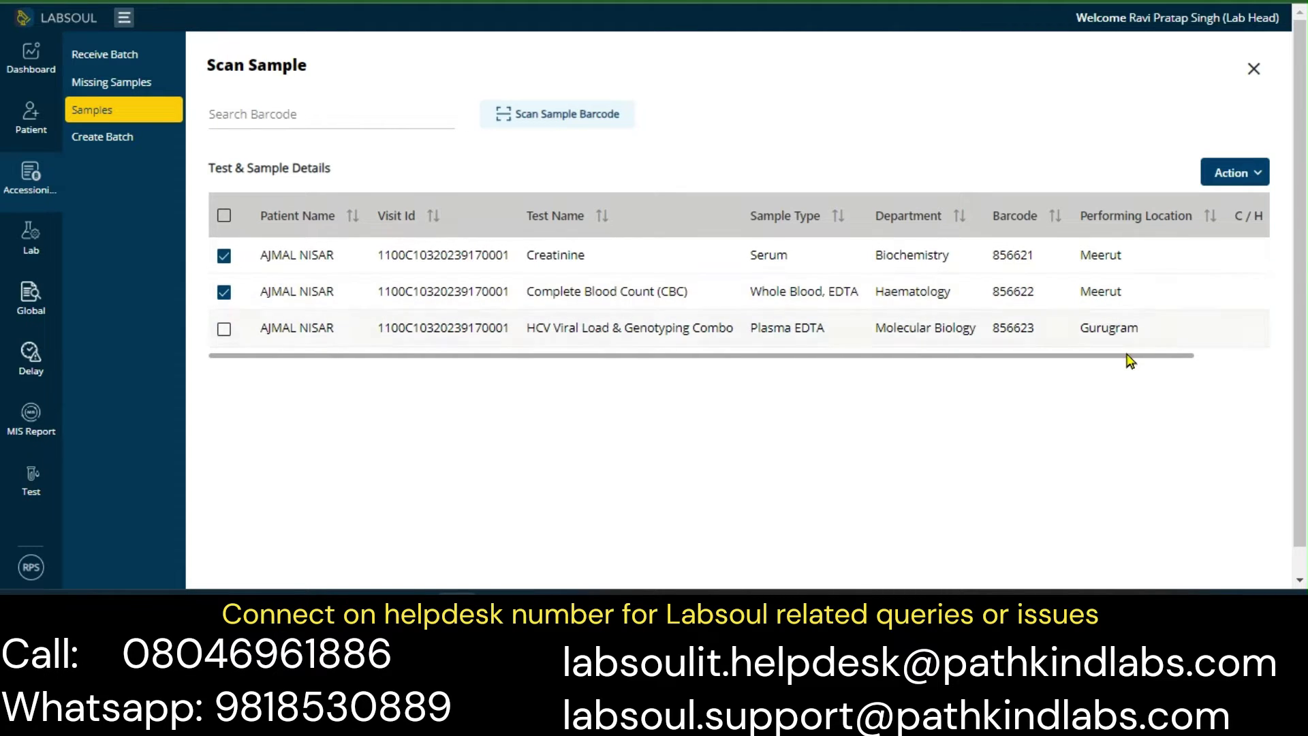
pyautogui.click(1256, 180)
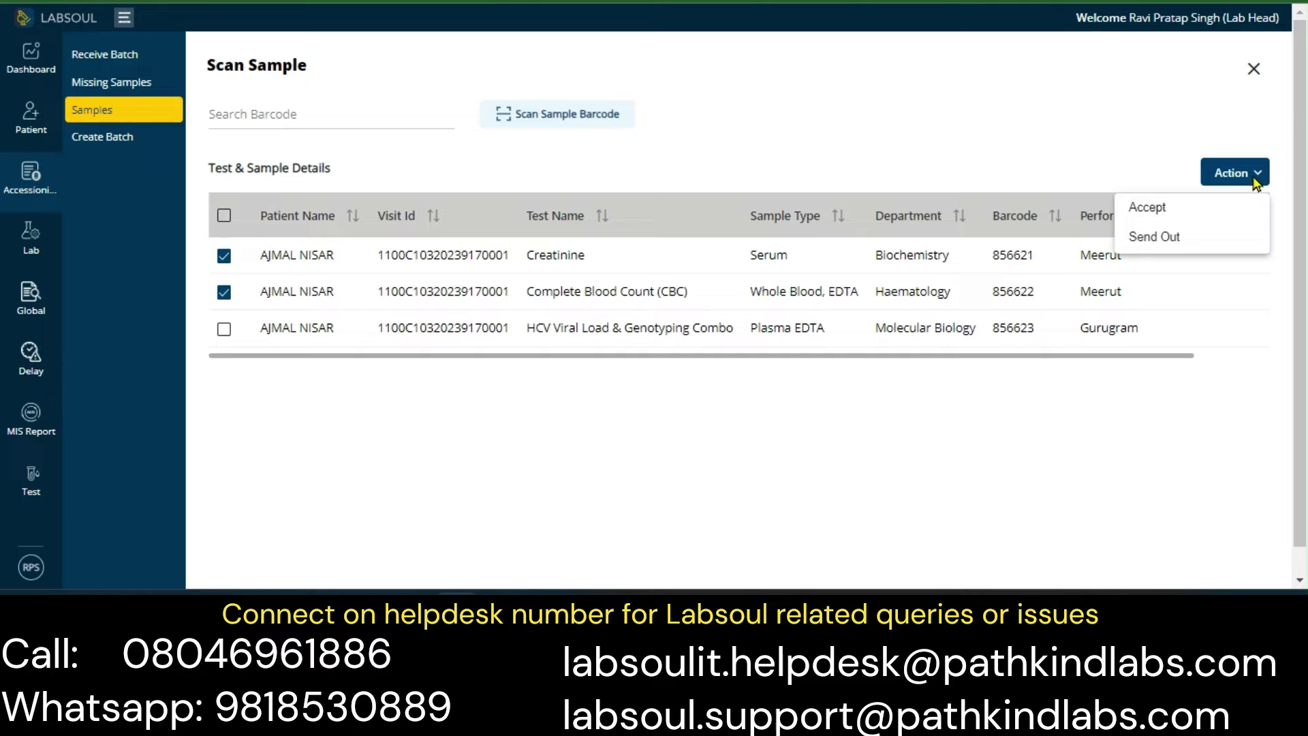
pyautogui.click(1155, 209)
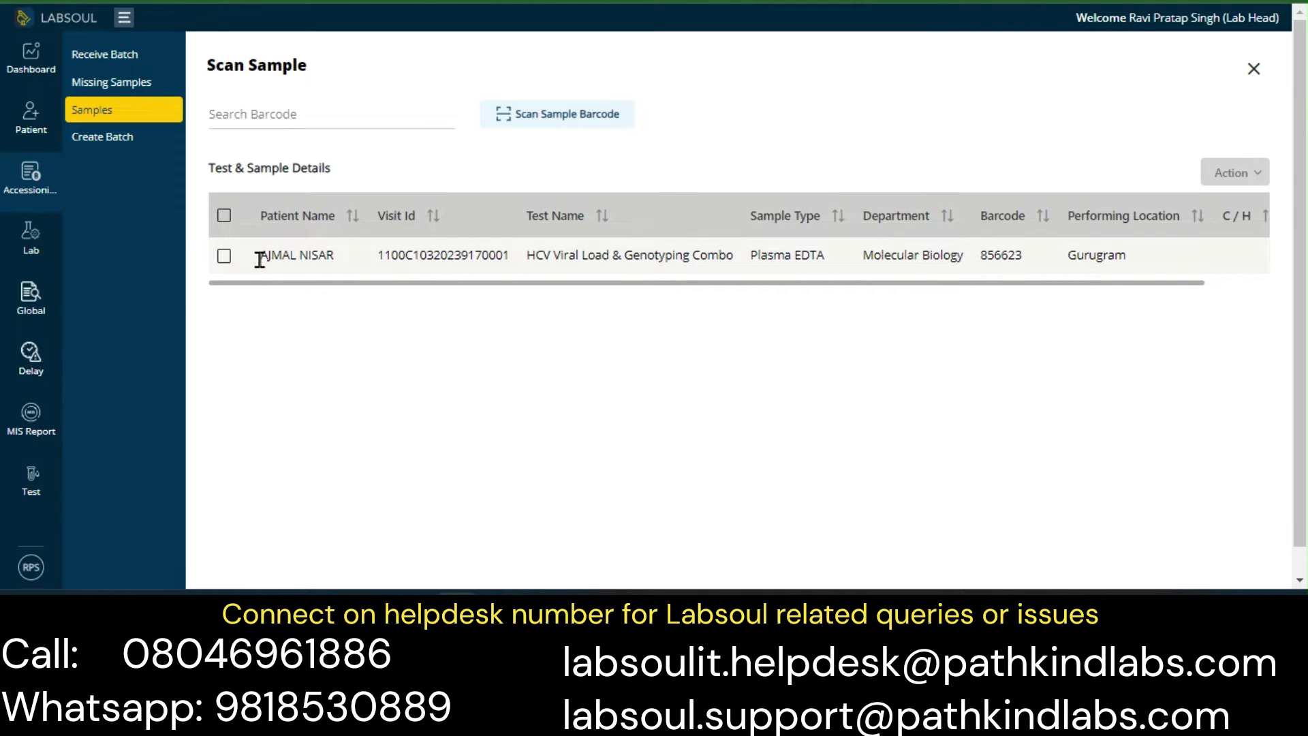
# Step: Send out the HCV Viral Load & Genotyping Combo sample and return to today's samples list
pyautogui.click(223, 256)
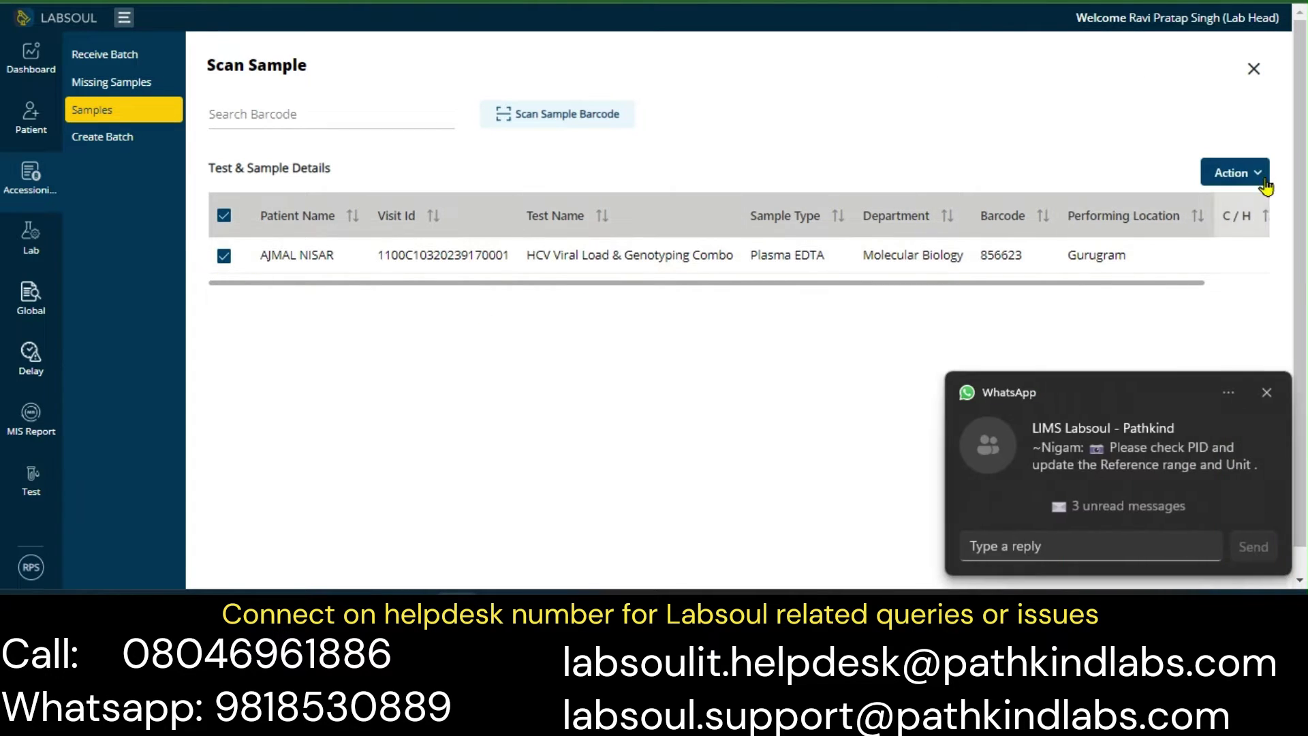
pyautogui.click(1257, 174)
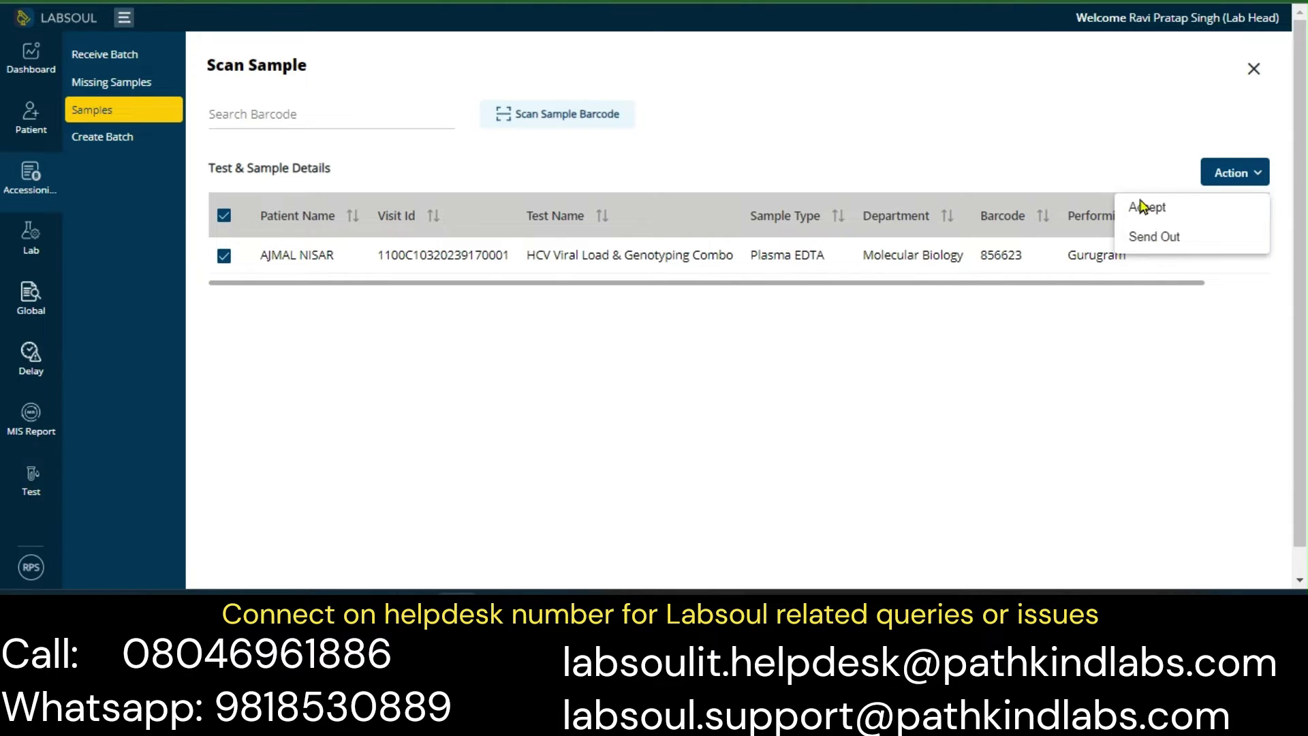
pyautogui.click(1161, 238)
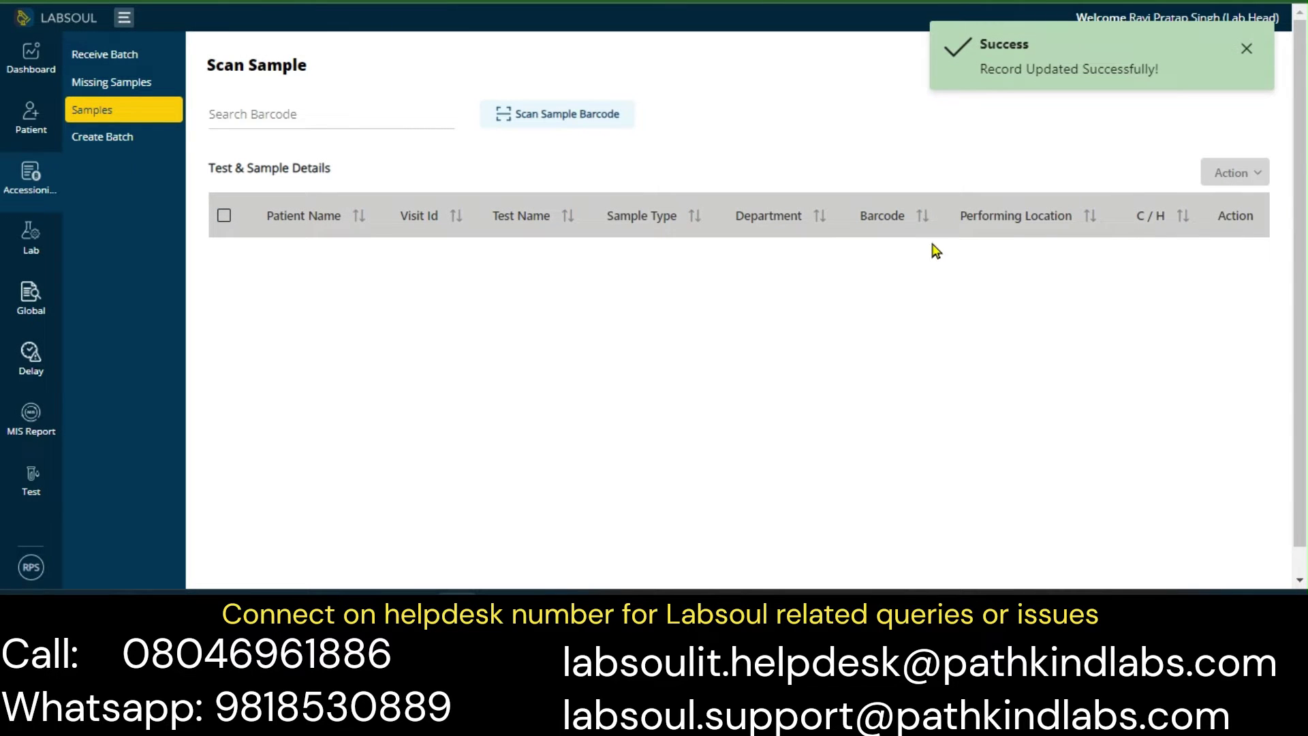
pyautogui.click(101, 113)
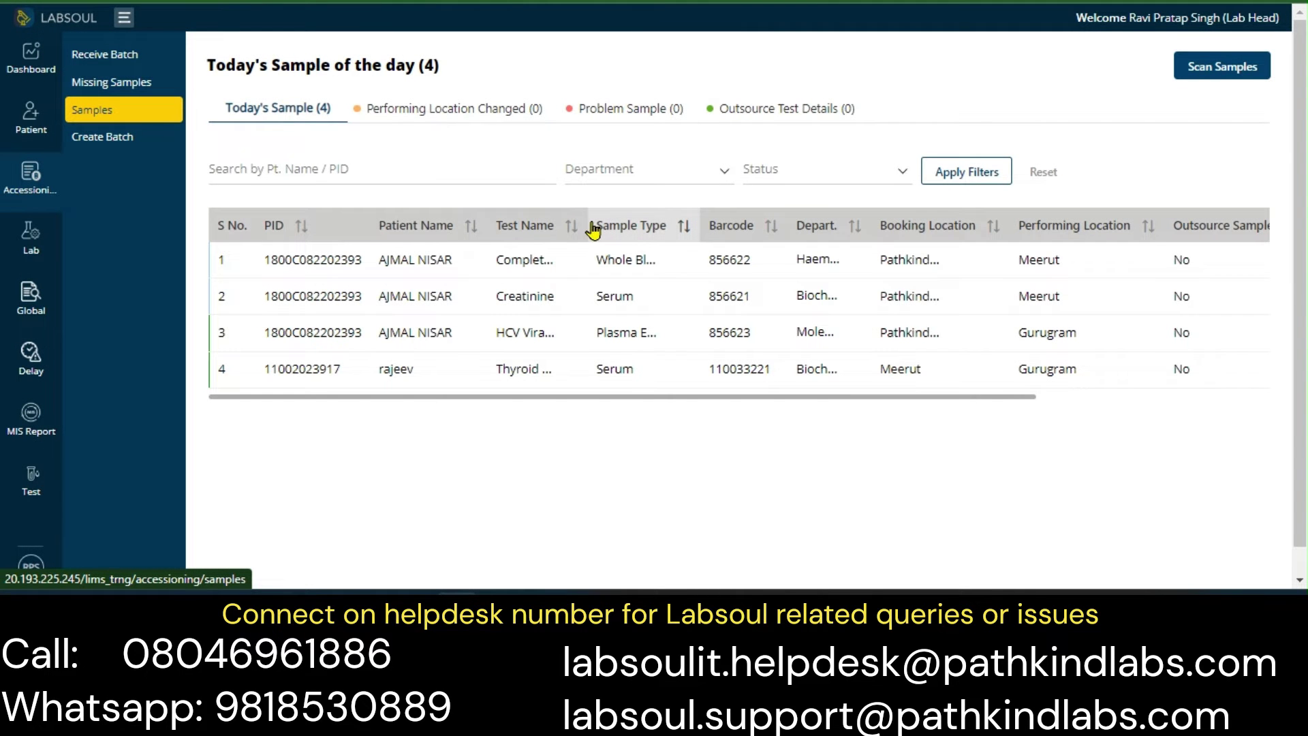
# Step: Review the status and performing location of each sample in today's samples list
pyautogui.click(1134, 397)
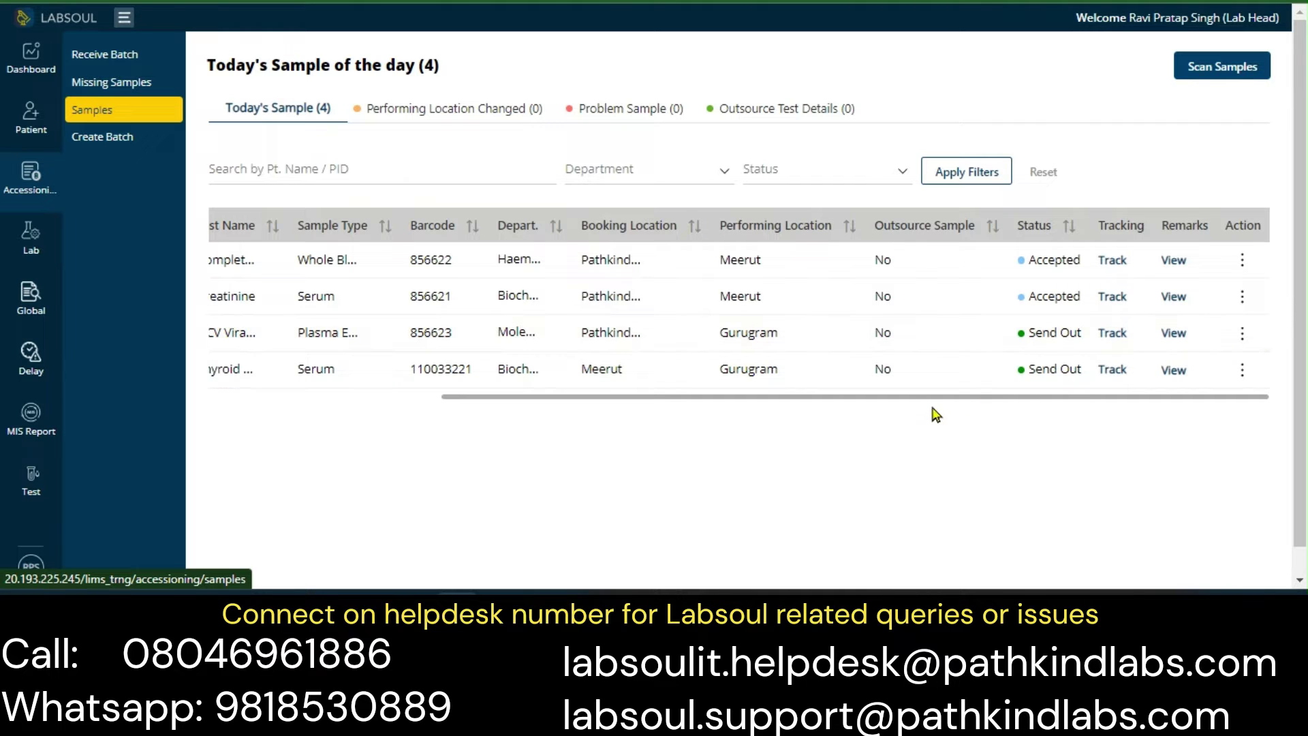
pyautogui.moveTo(911, 399); pyautogui.dragTo(634, 455)
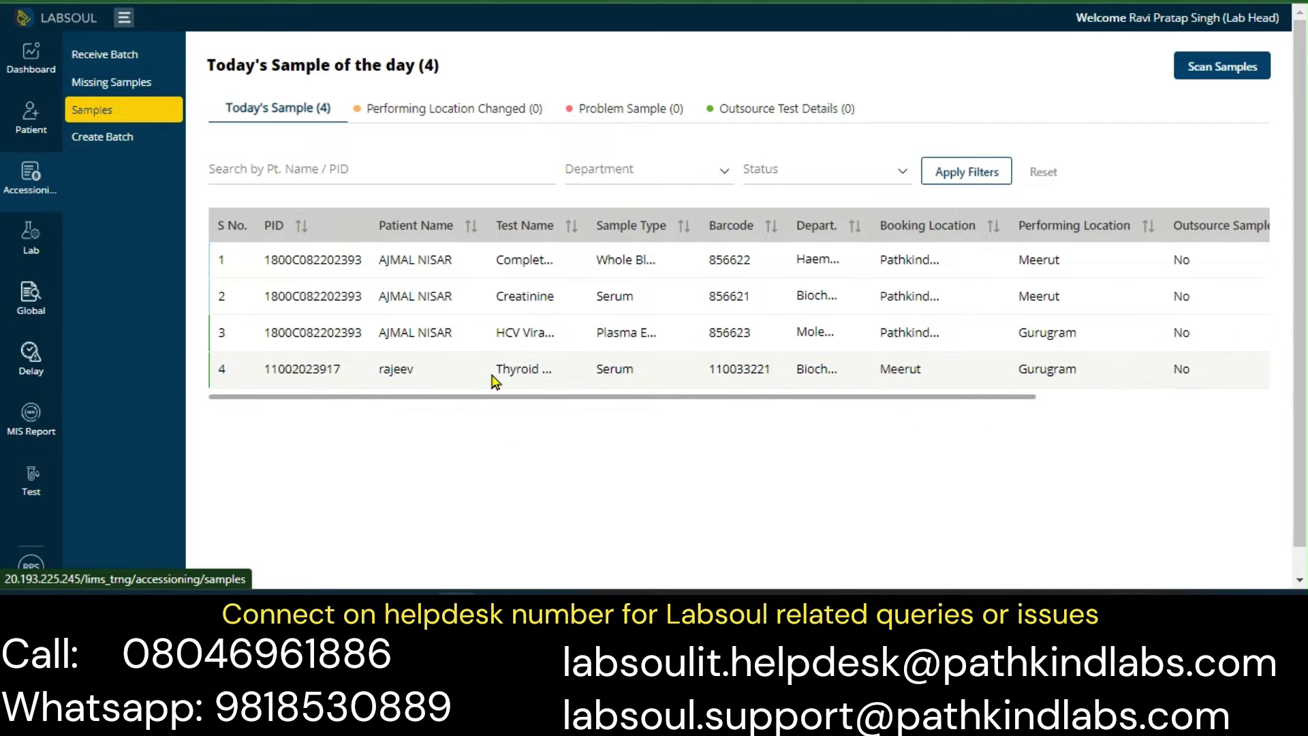
pyautogui.moveTo(913, 400); pyautogui.dragTo(1057, 379)
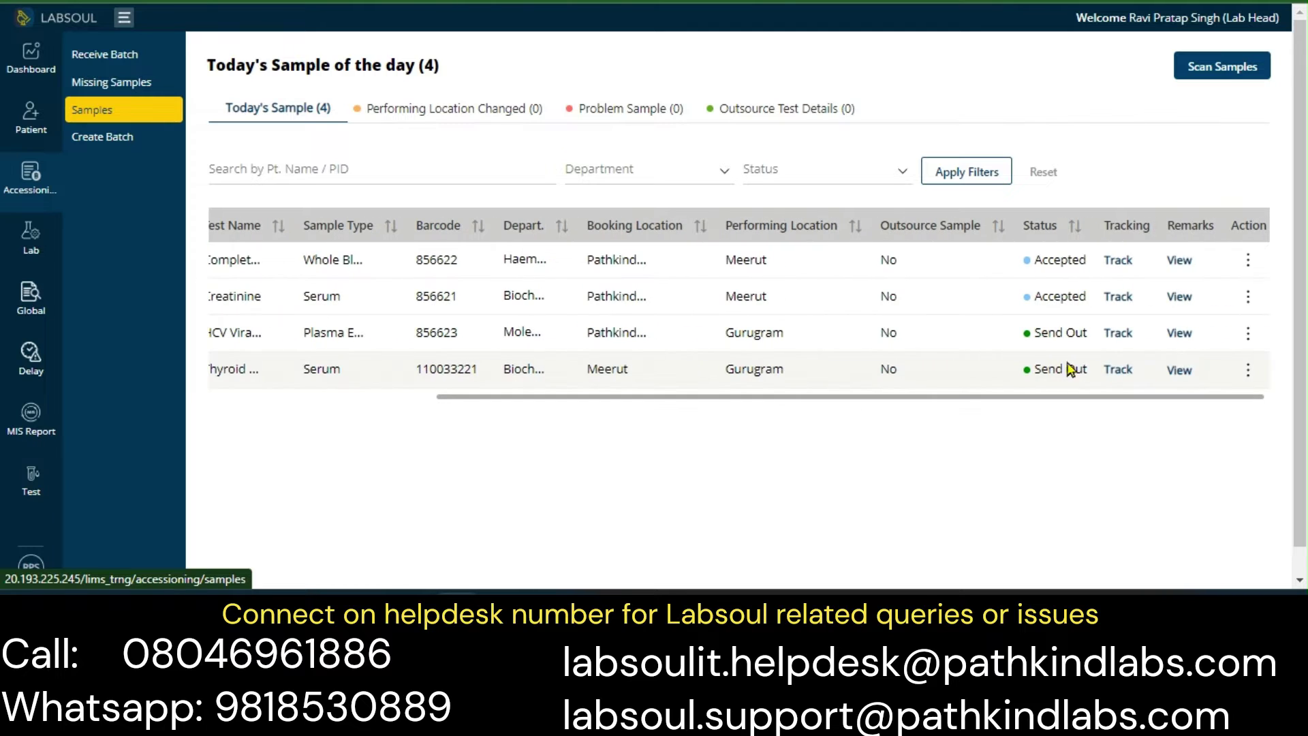
pyautogui.moveTo(631, 400); pyautogui.dragTo(365, 432)
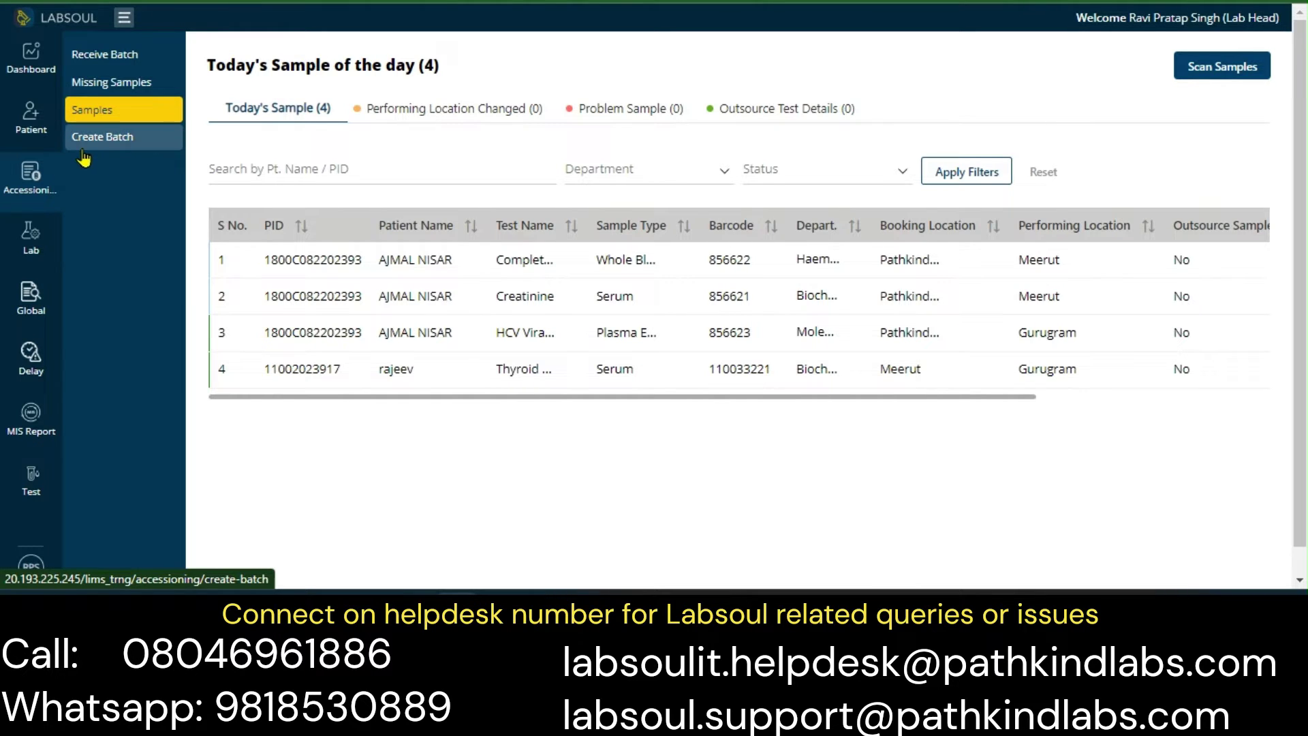
# Step: Start a sample transfer from the batch page and choose Haematology as the department
pyautogui.click(123, 148)
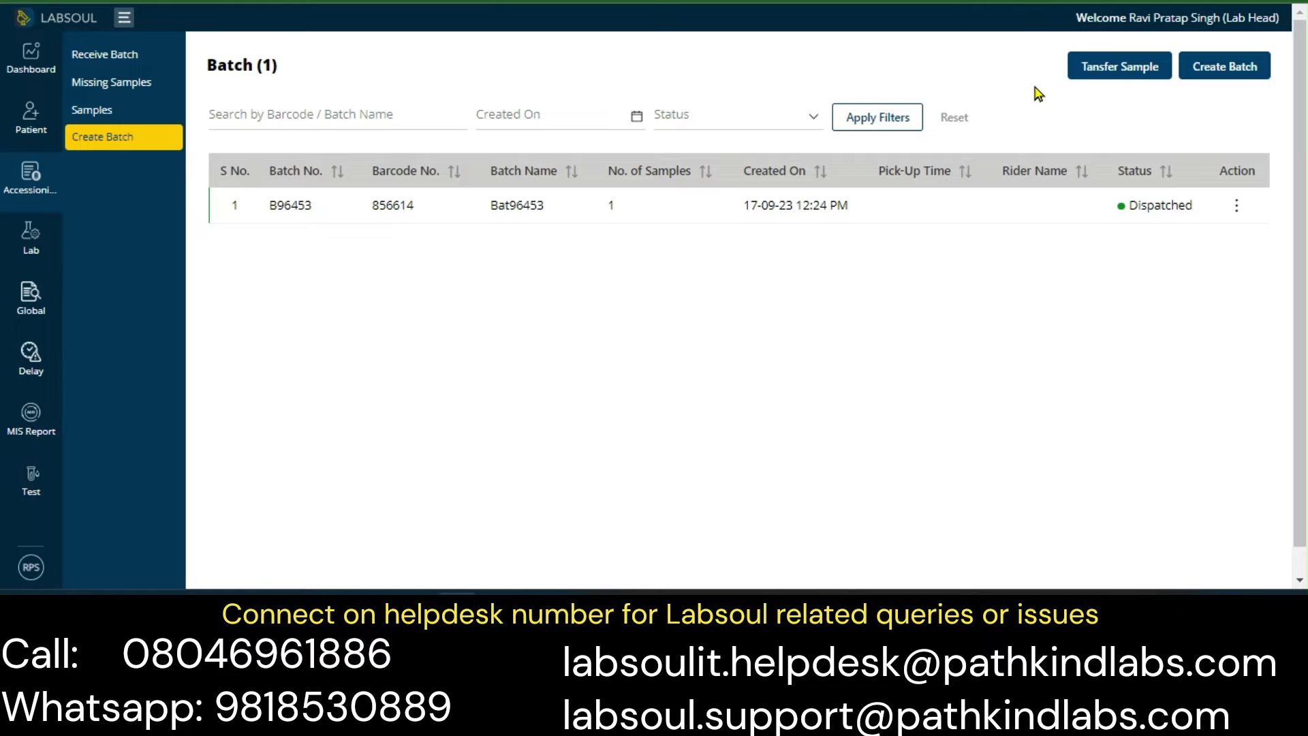
pyautogui.click(1134, 78)
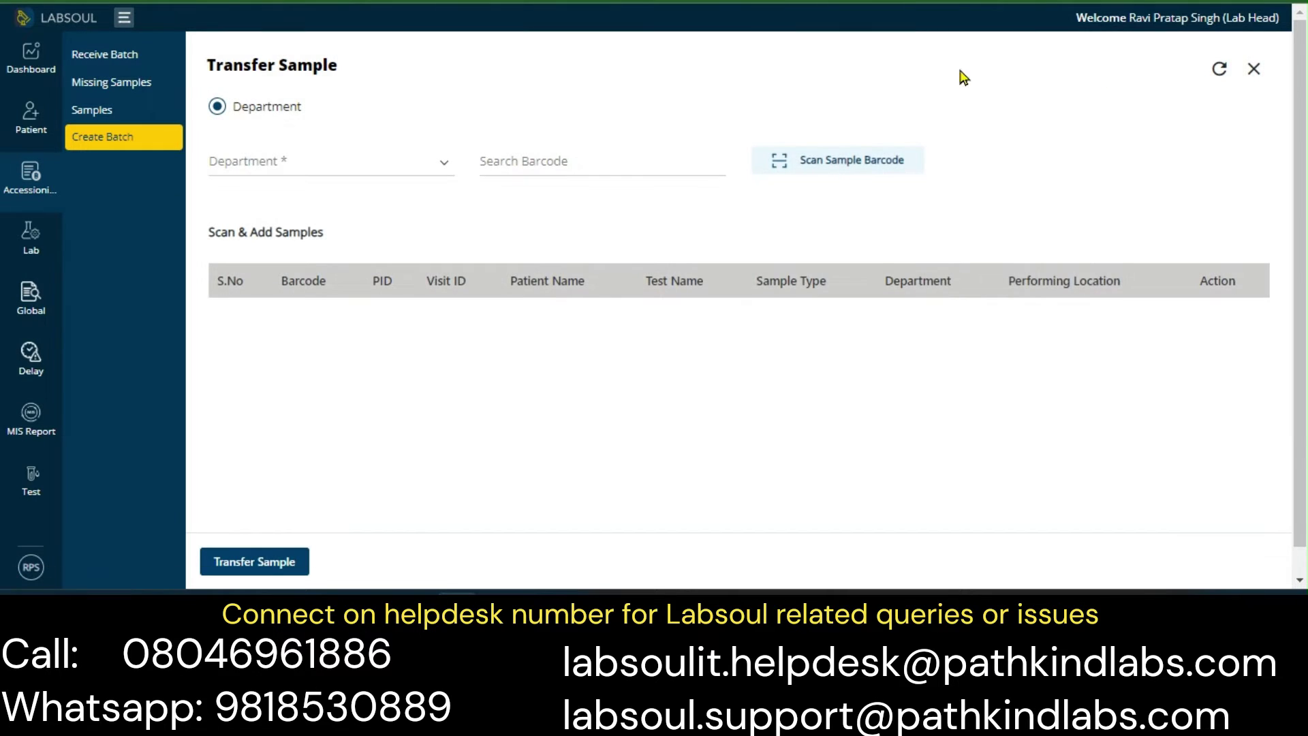
pyautogui.click(324, 160)
pyautogui.scroll(-2, 298, 284)
pyautogui.scroll(-1, 297, 285)
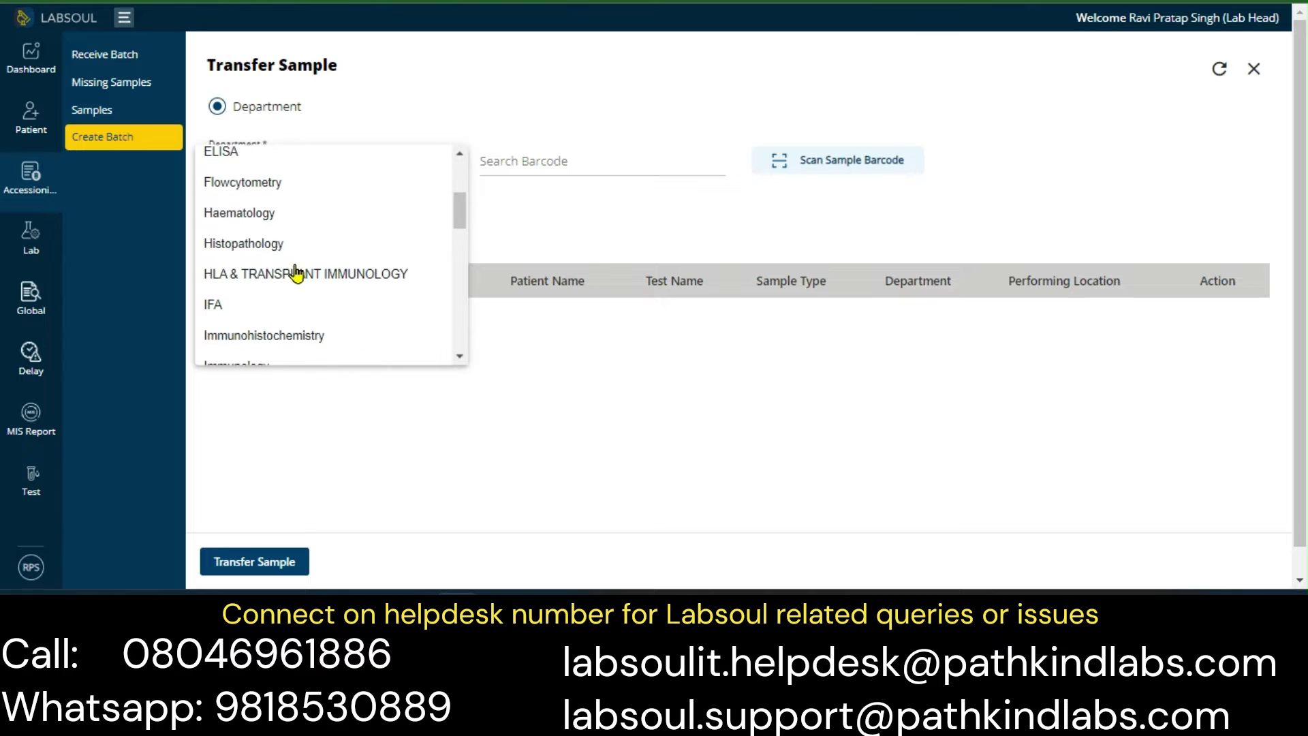
pyautogui.click(249, 215)
# Step: Try to add the sample with barcode 856621 to the Haematology transfer
pyautogui.click(559, 157)
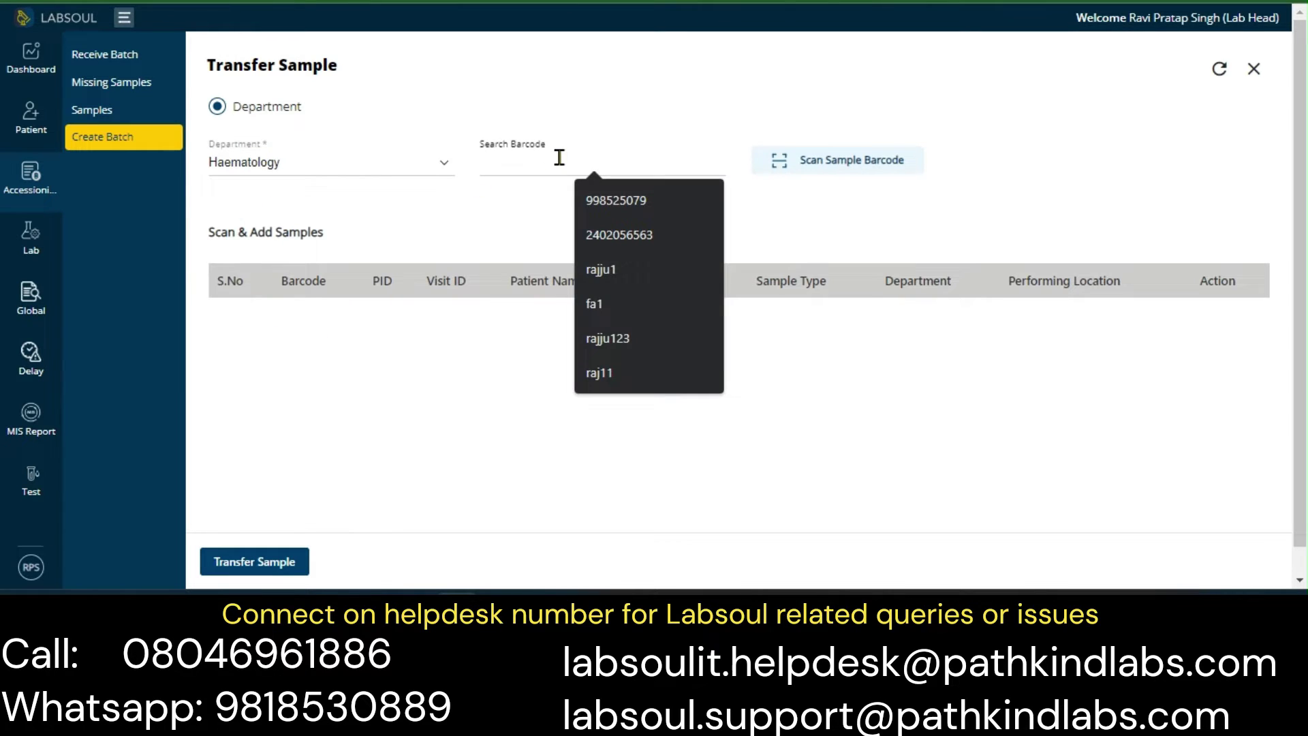
pyautogui.write('566')
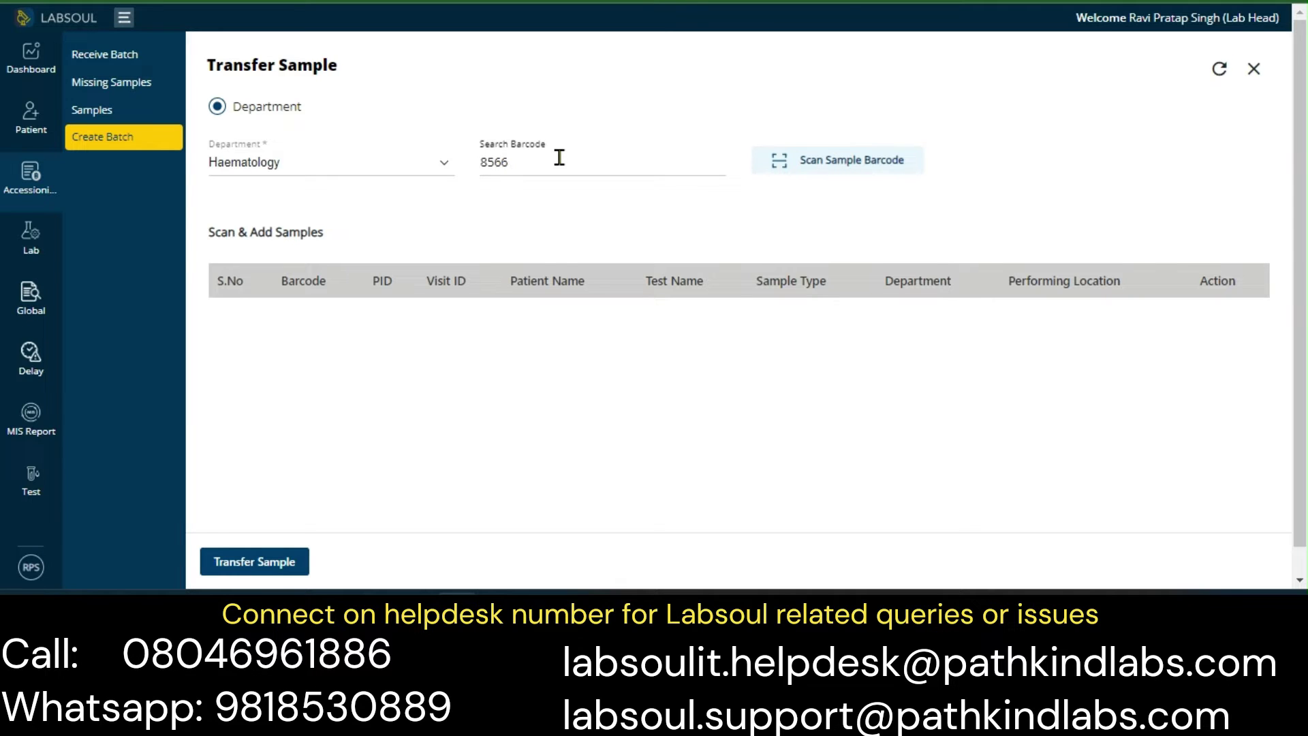
pyautogui.write('21')
pyautogui.click(779, 161)
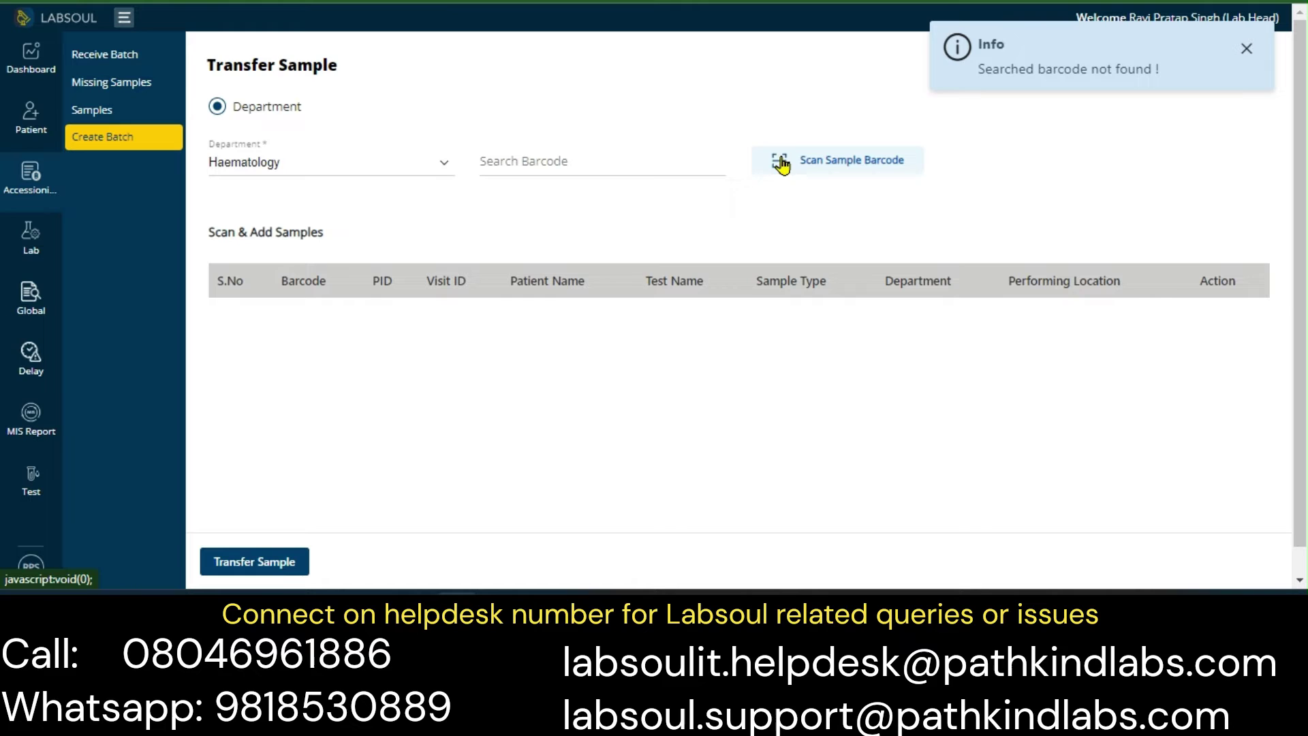
# Step: Add the sample with barcode 856622 and transfer it to Haematology, dismissing the notification
pyautogui.click(534, 157)
pyautogui.write('8566')
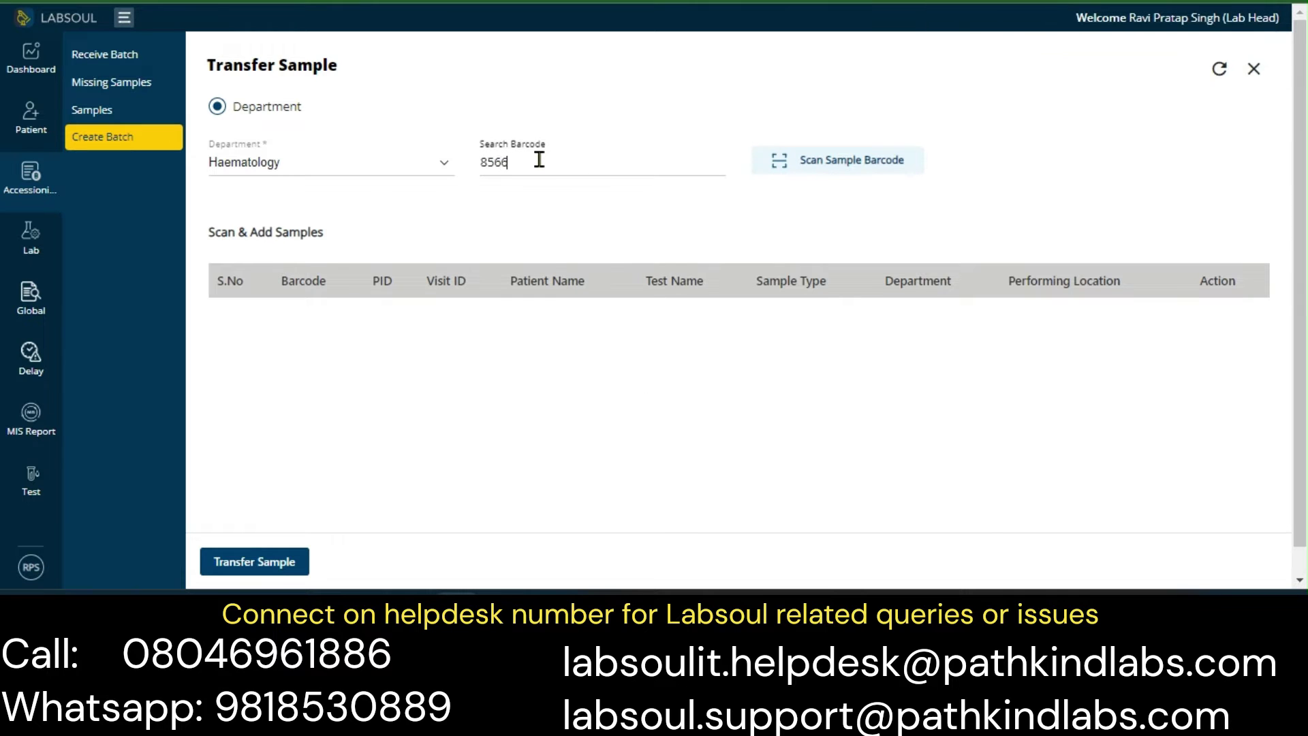
pyautogui.write('22')
pyautogui.click(820, 172)
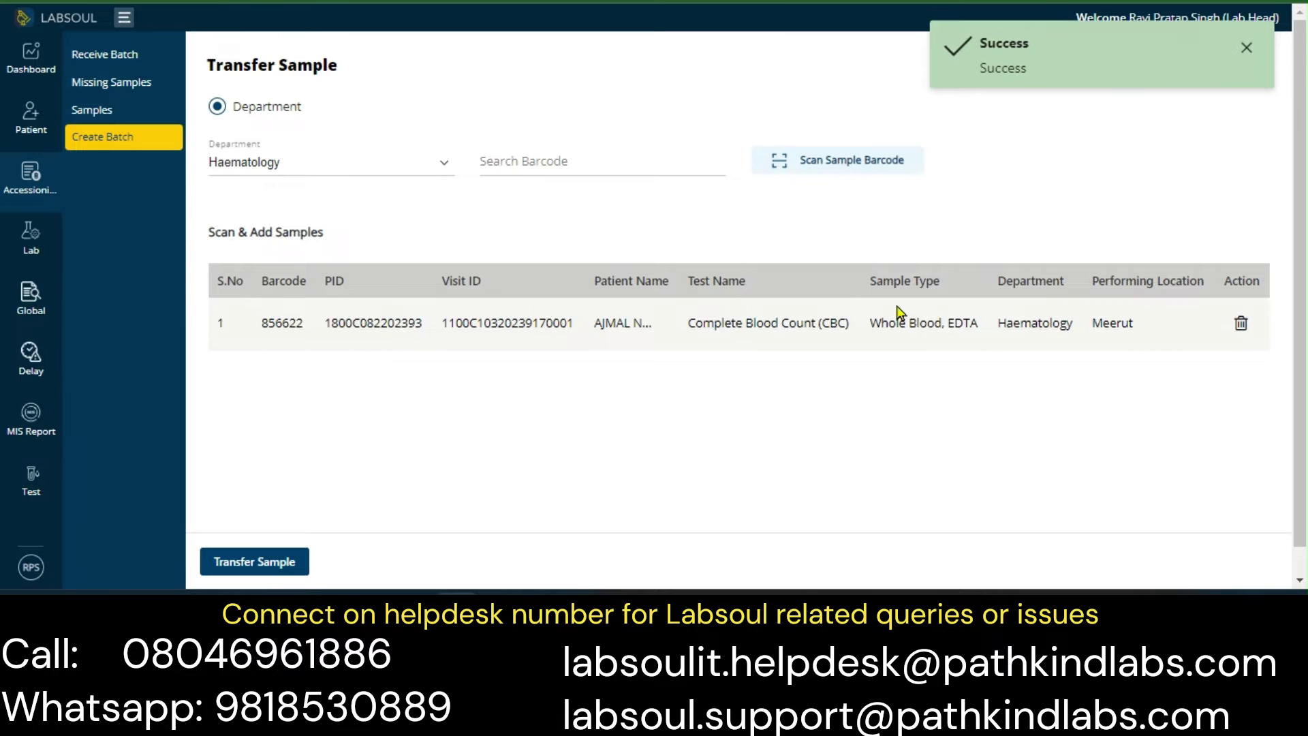
pyautogui.click(244, 563)
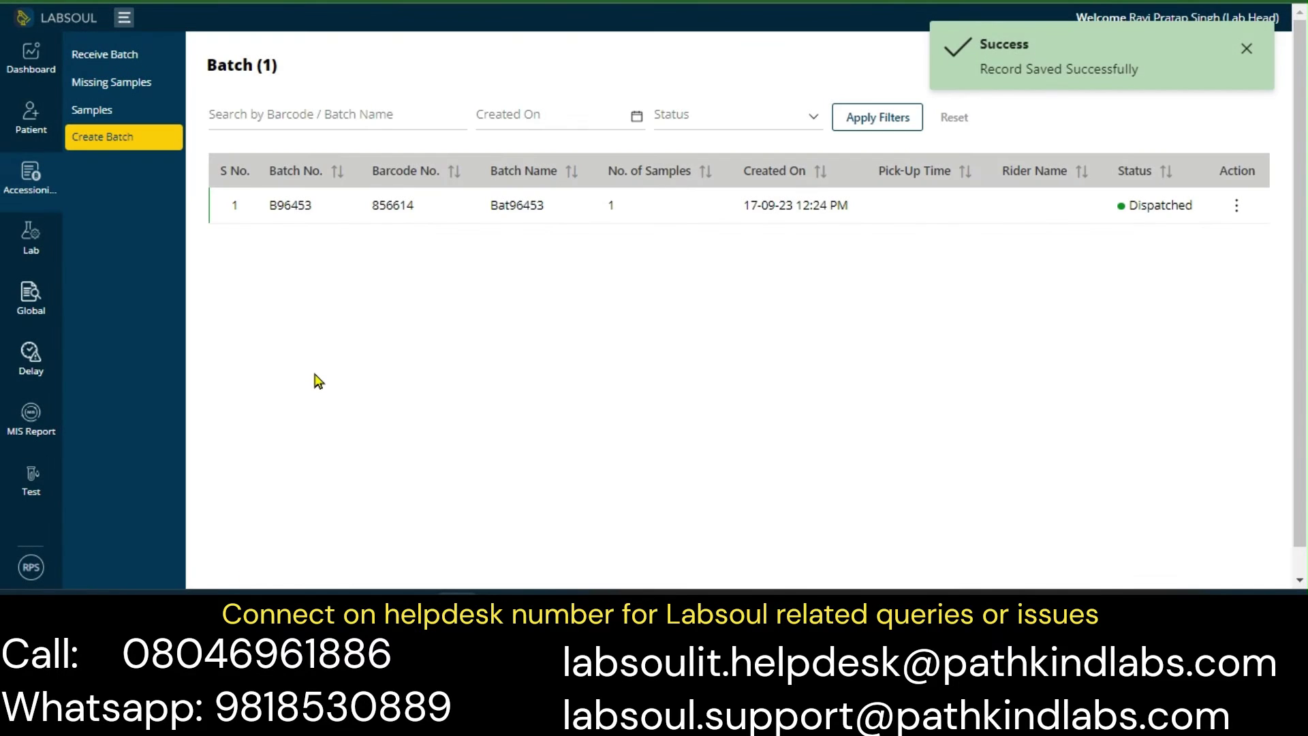
pyautogui.click(1246, 49)
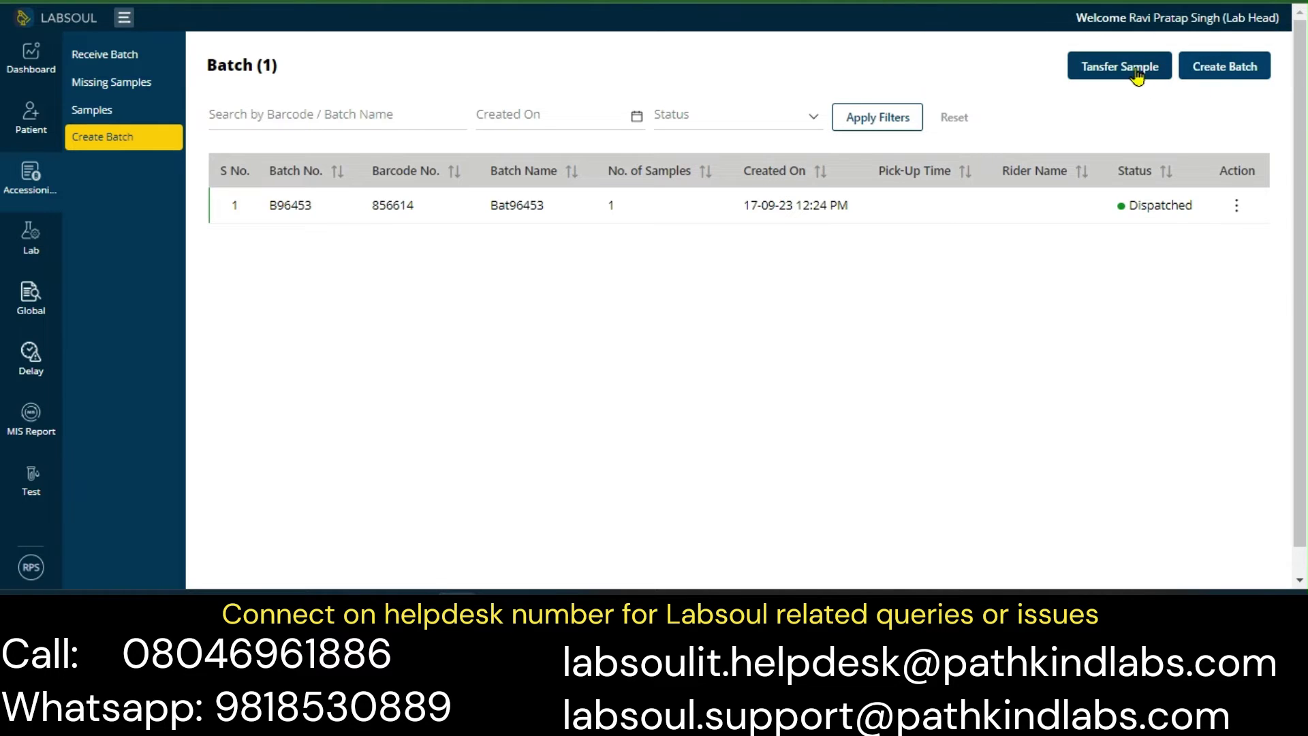
# Step: Transfer the sample with barcode 856621 to the Biochemistry department
pyautogui.click(1134, 68)
pyautogui.click(330, 164)
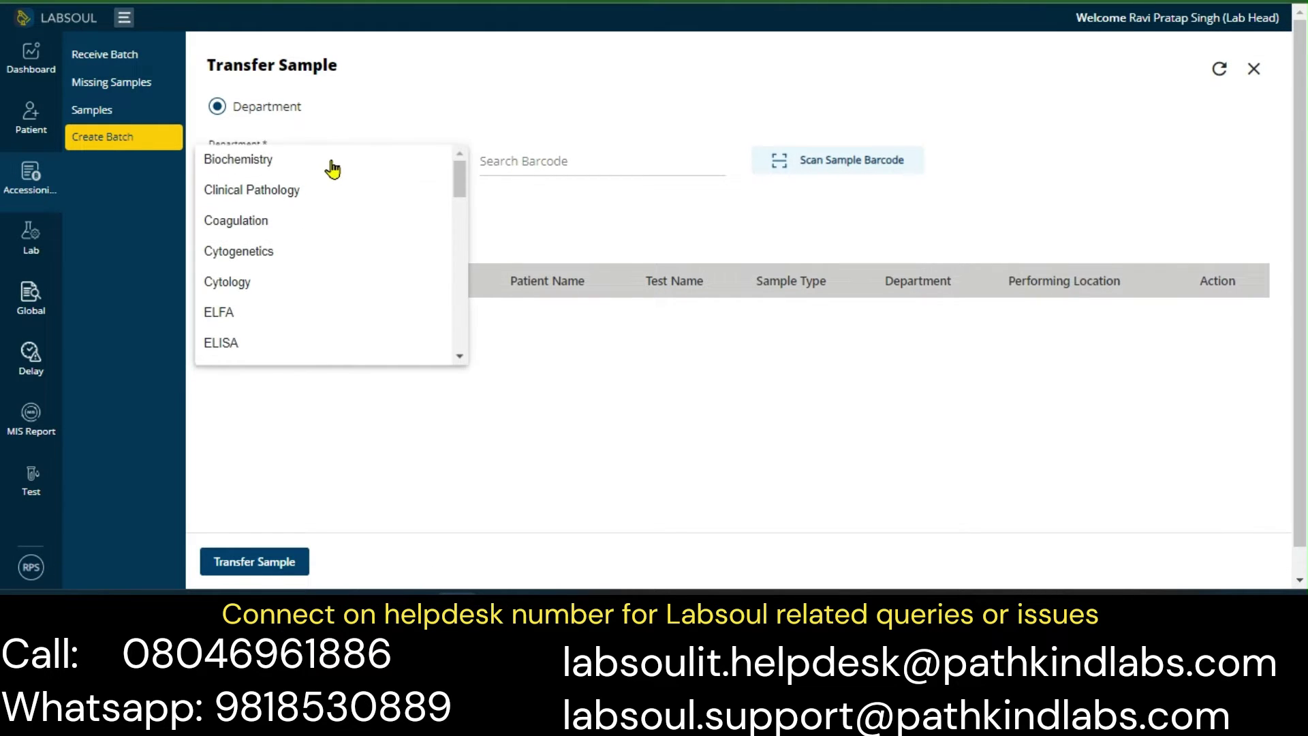
pyautogui.click(257, 165)
pyautogui.click(524, 158)
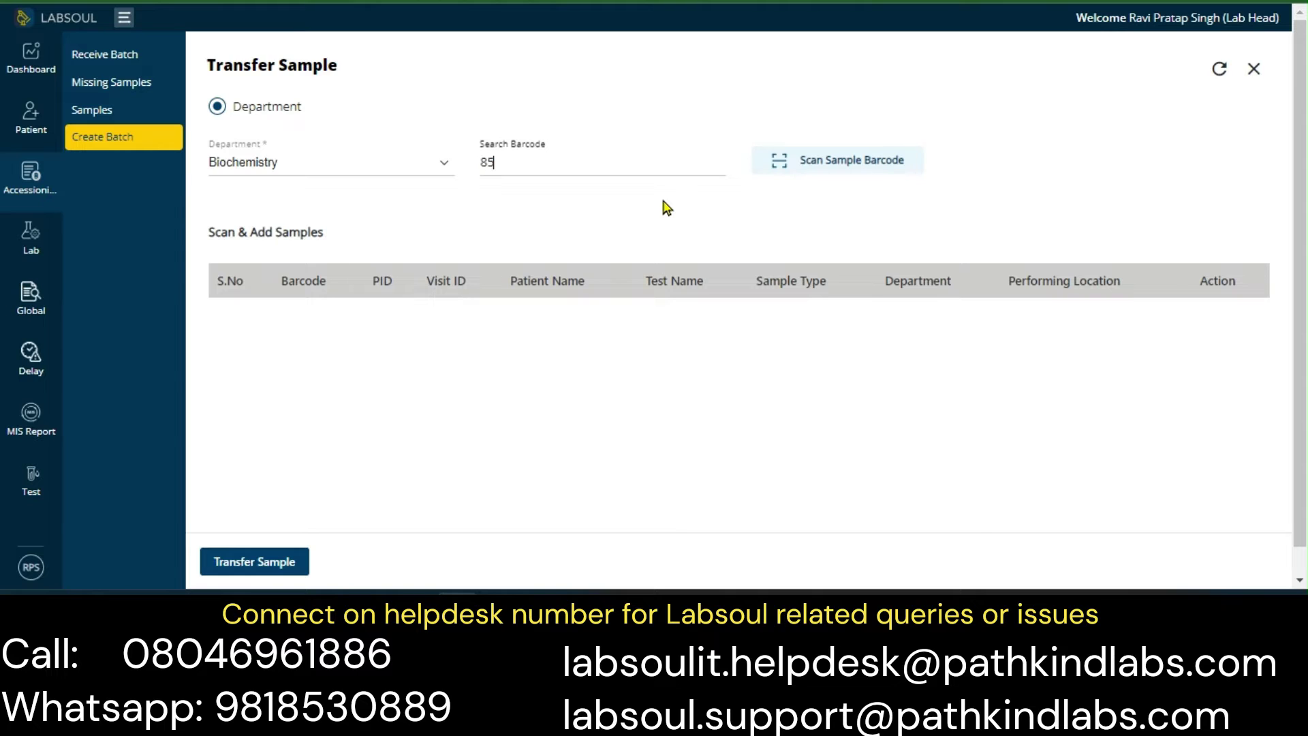
pyautogui.write('856621')
pyautogui.click(785, 167)
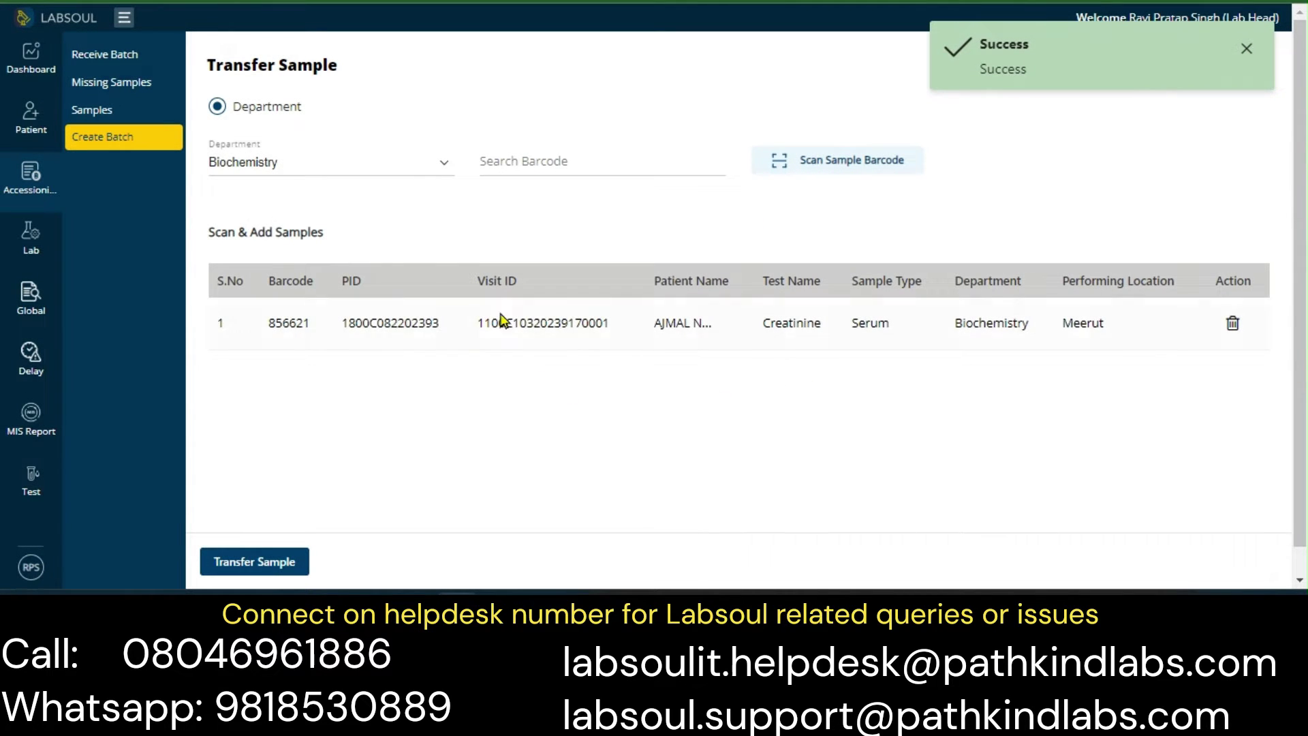
pyautogui.click(247, 571)
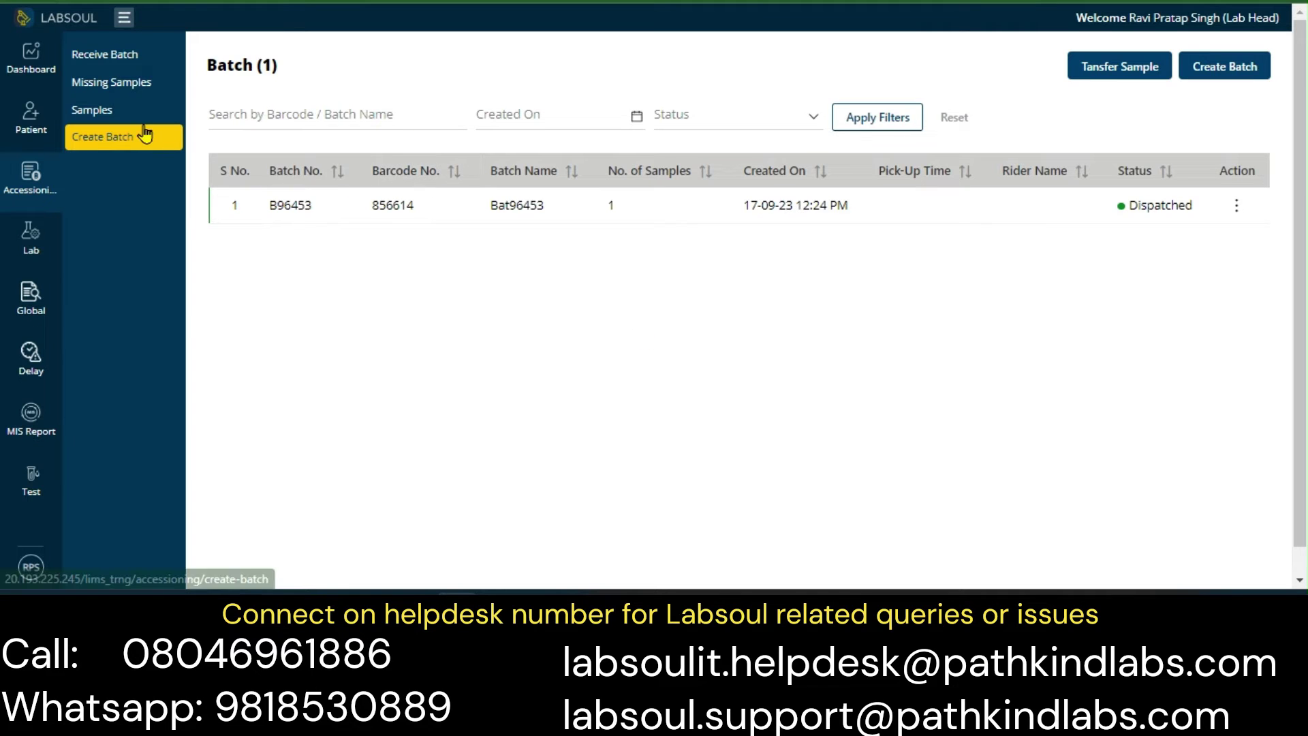
# Step: Examine the samples remaining in today's list, checking the barcode, performing location and status of the HCV Viral Load sample
pyautogui.click(95, 109)
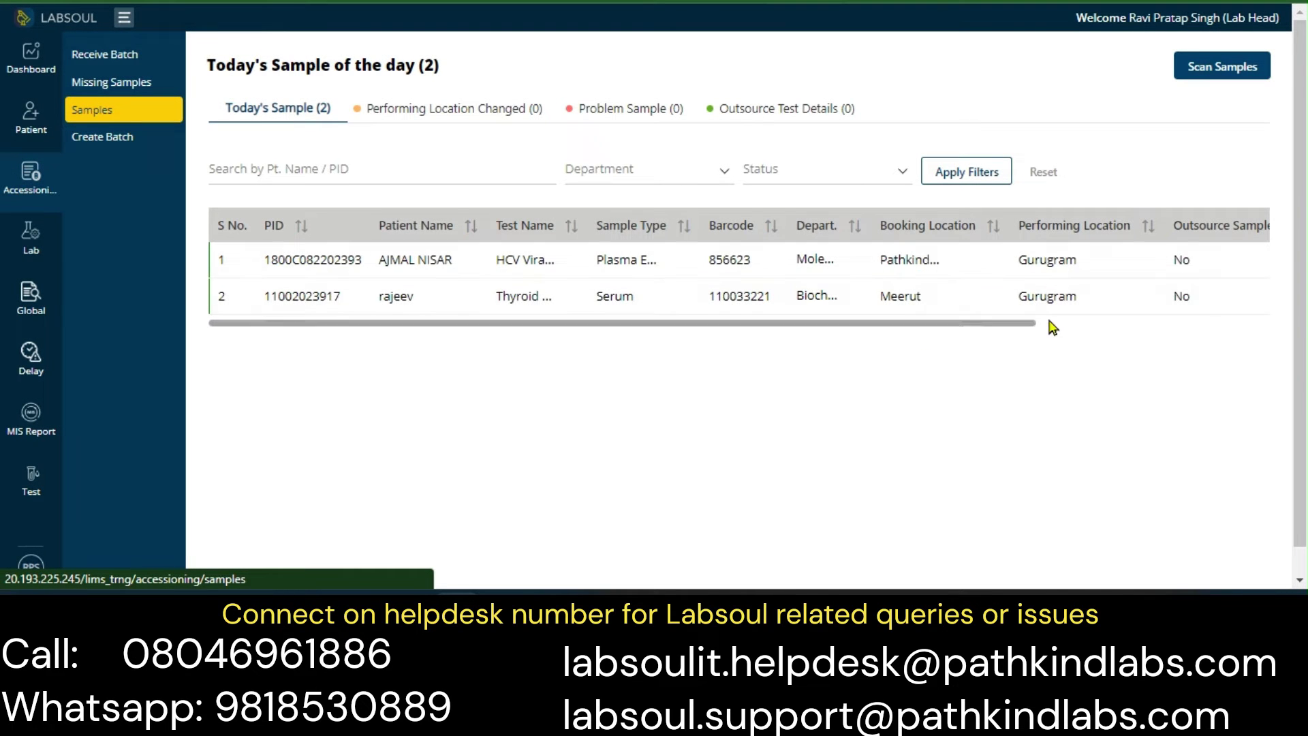
pyautogui.moveTo(1020, 324); pyautogui.dragTo(1257, 325)
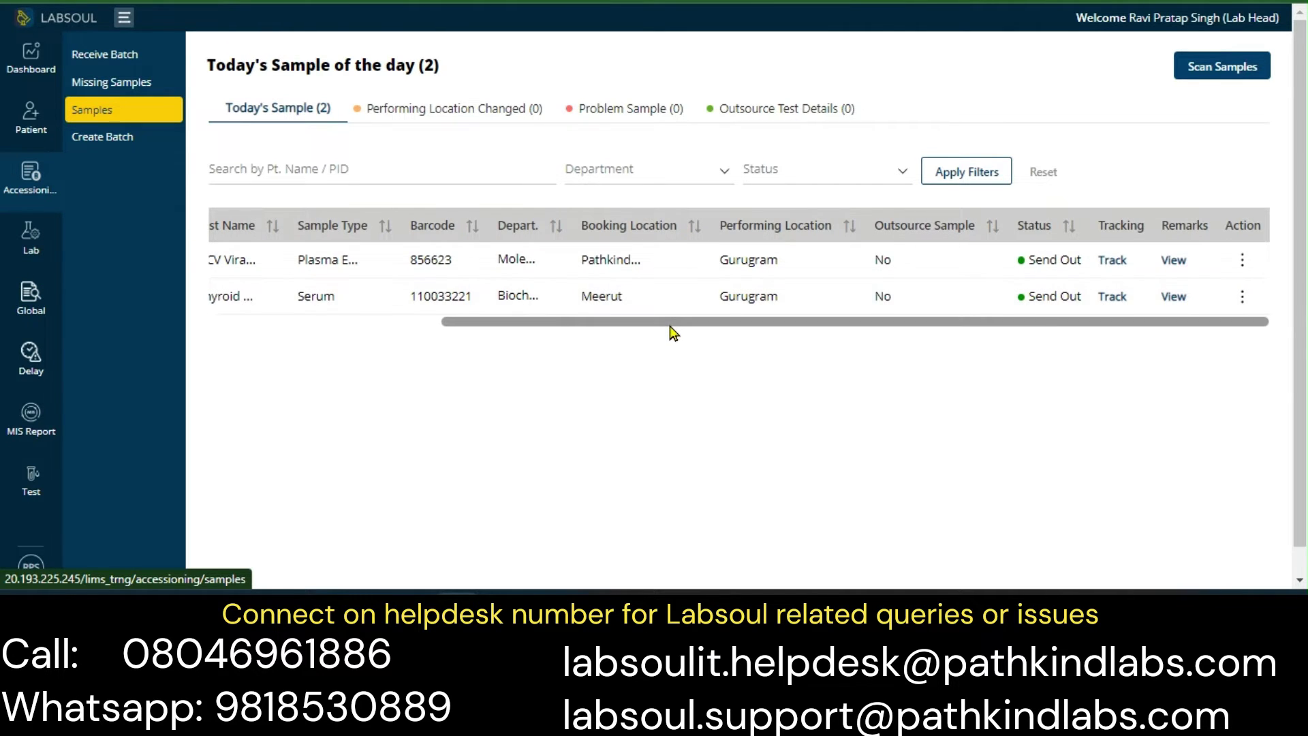
pyautogui.moveTo(670, 327); pyautogui.dragTo(591, 334)
pyautogui.moveTo(946, 323); pyautogui.dragTo(1069, 289)
pyautogui.moveTo(775, 328); pyautogui.dragTo(513, 362)
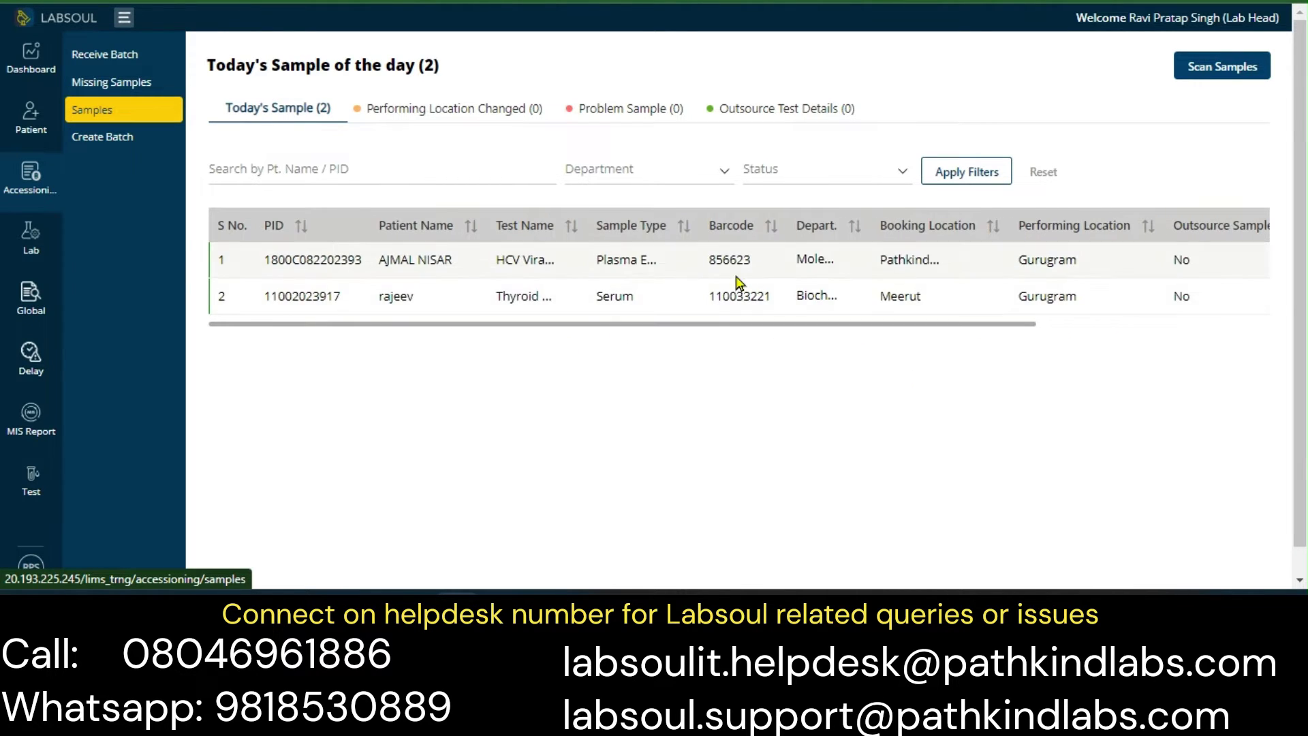
pyautogui.doubleClick(713, 261)
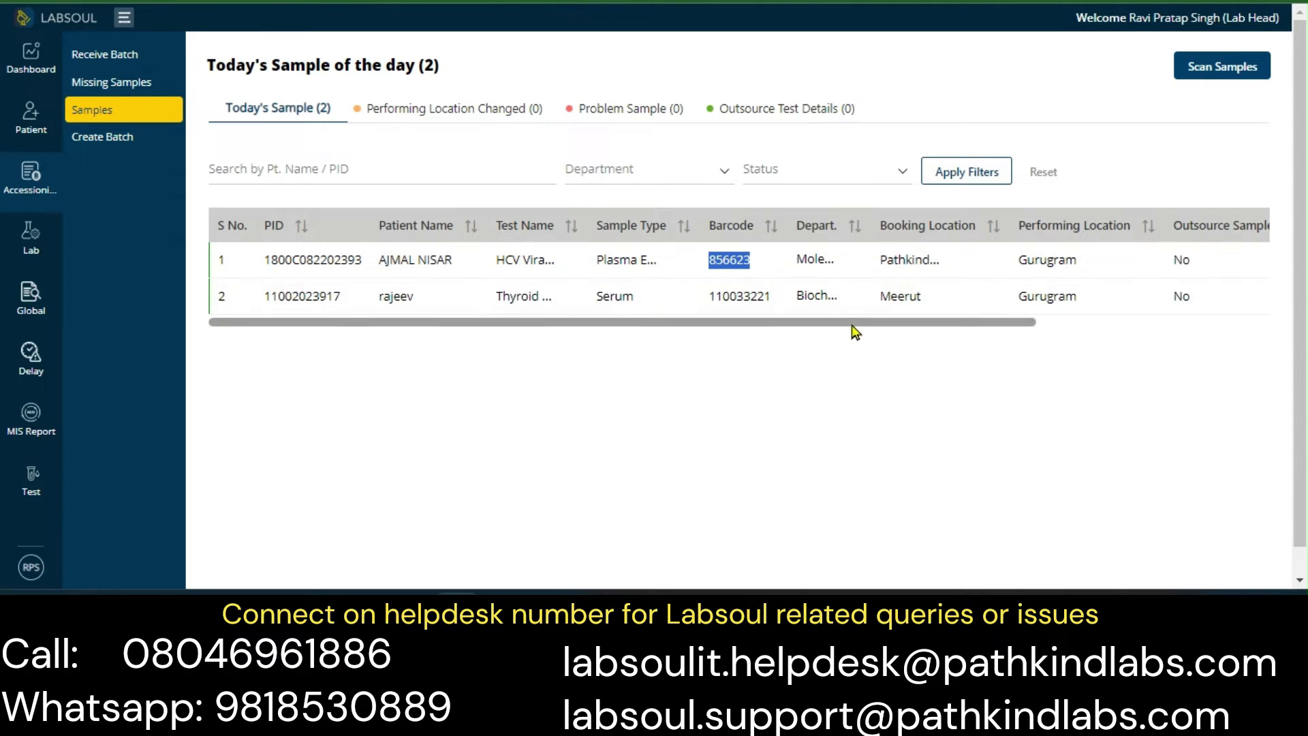
pyautogui.moveTo(856, 330); pyautogui.dragTo(1112, 321)
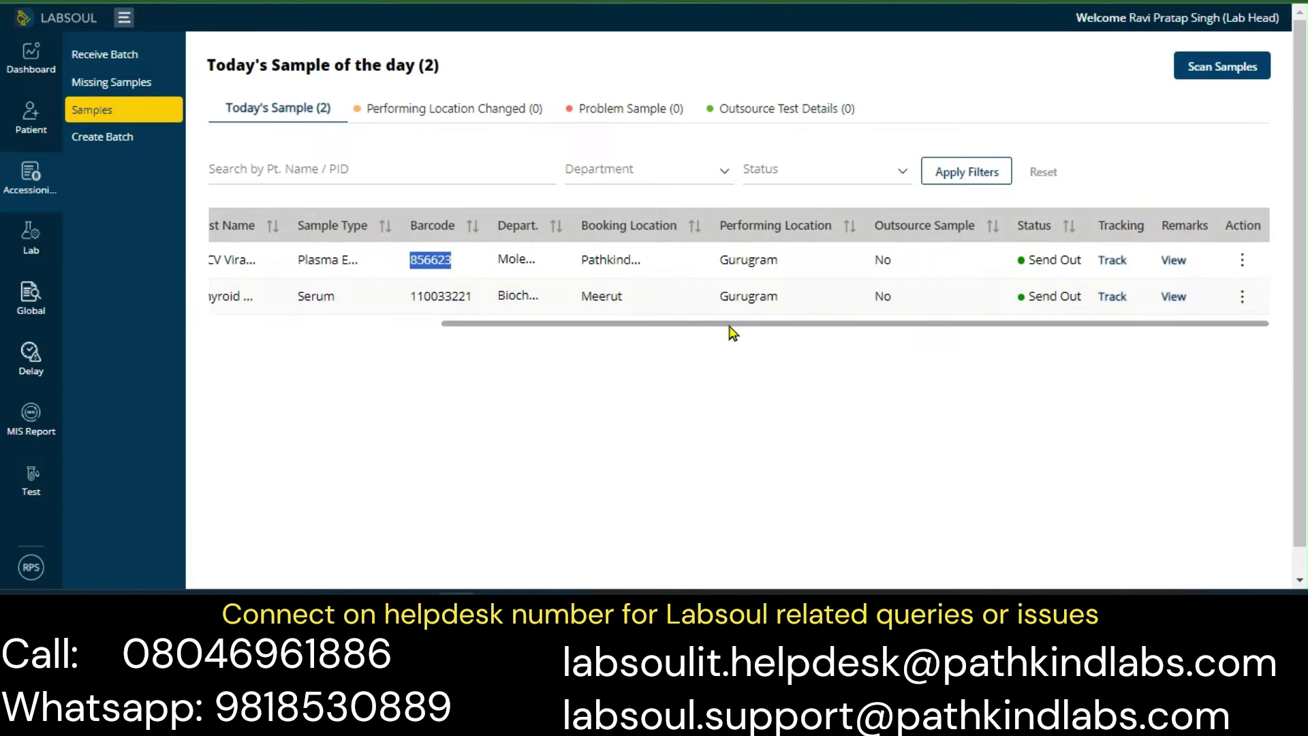
pyautogui.moveTo(729, 330); pyautogui.dragTo(459, 374)
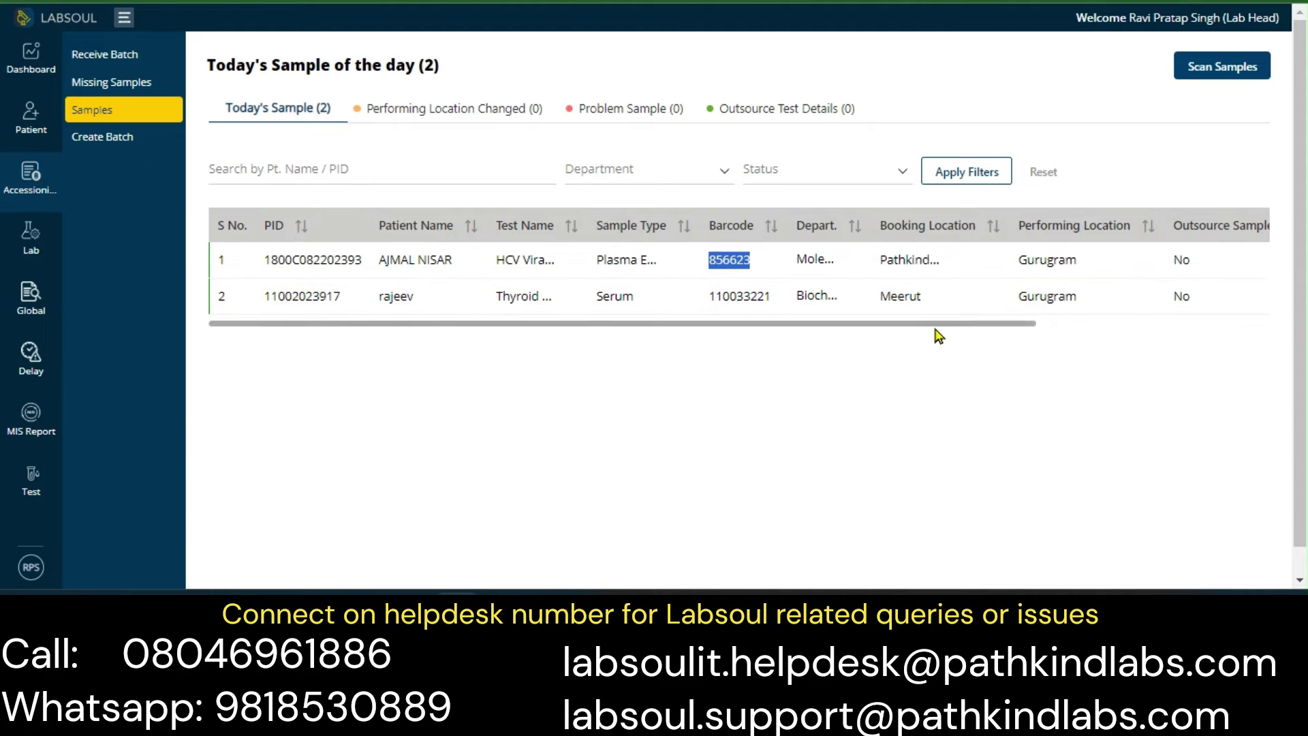
pyautogui.moveTo(947, 326); pyautogui.dragTo(1156, 321)
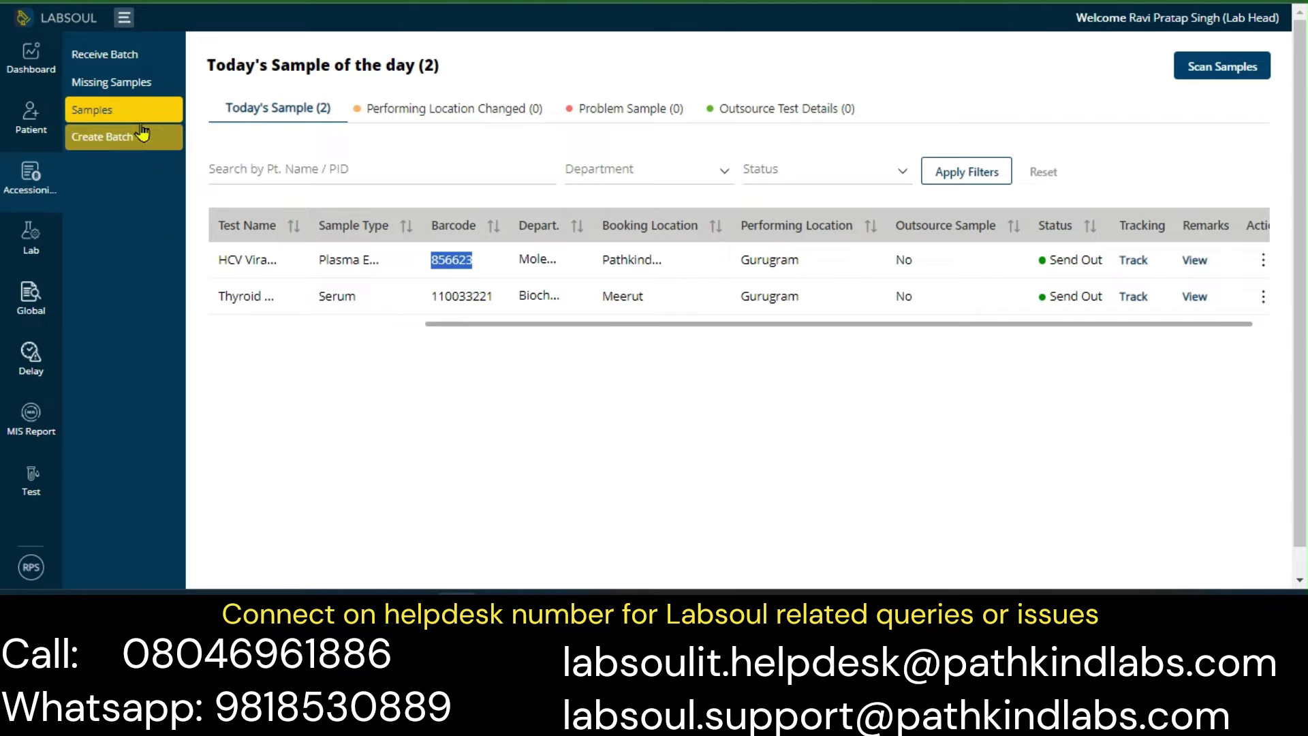
# Step: Start a new batch and give it the pre-printed barcode 856625
pyautogui.click(115, 140)
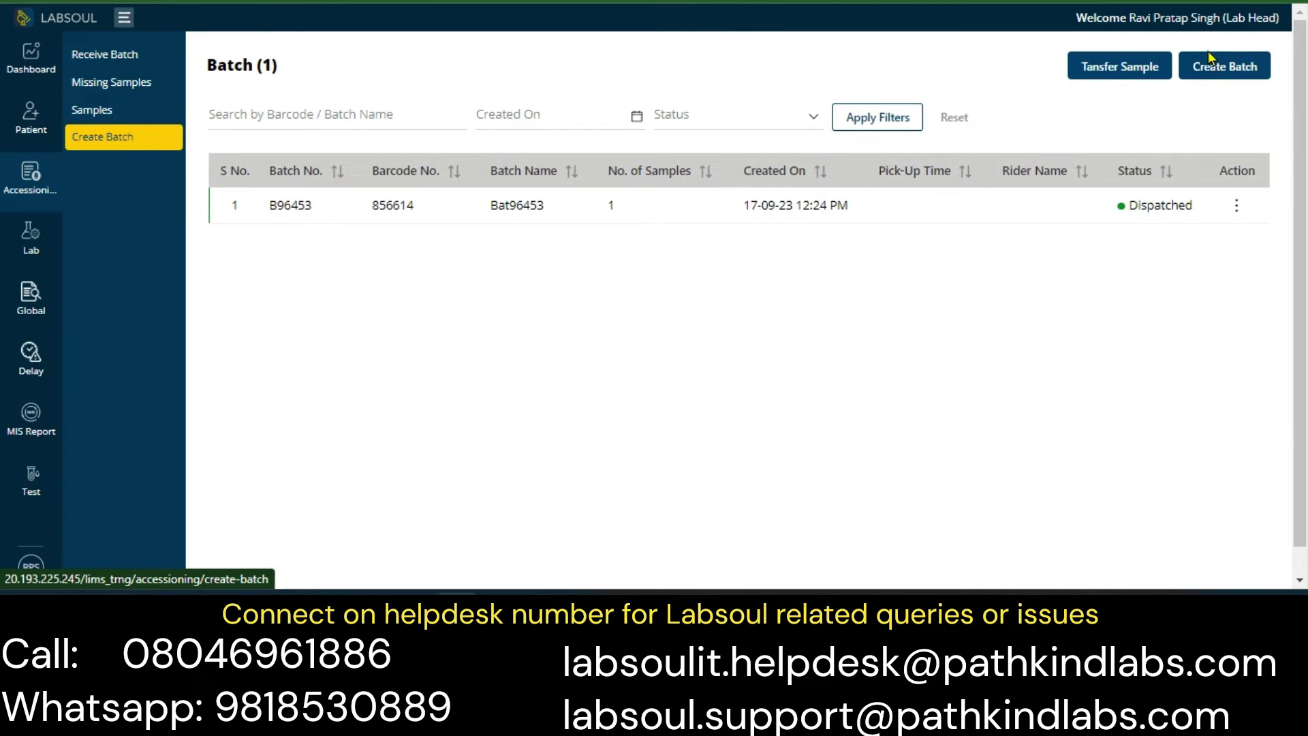
pyautogui.click(1251, 69)
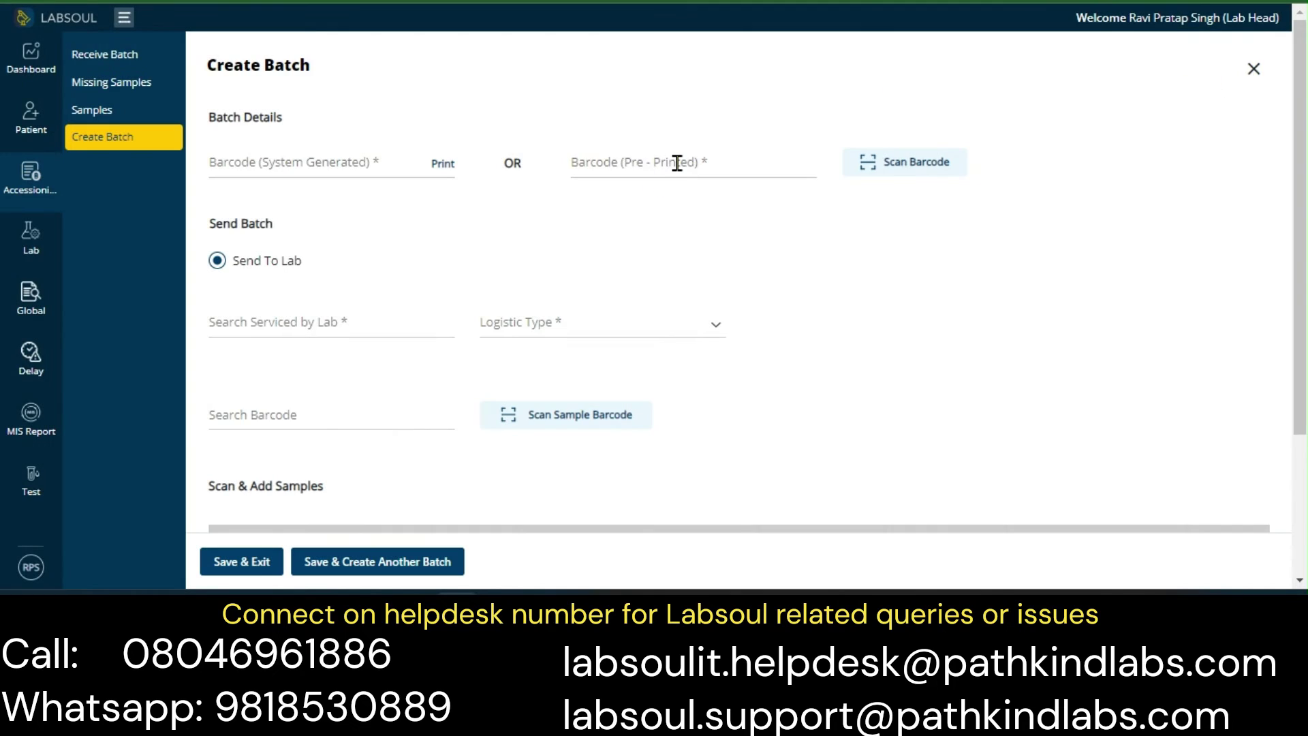
pyautogui.click(678, 164)
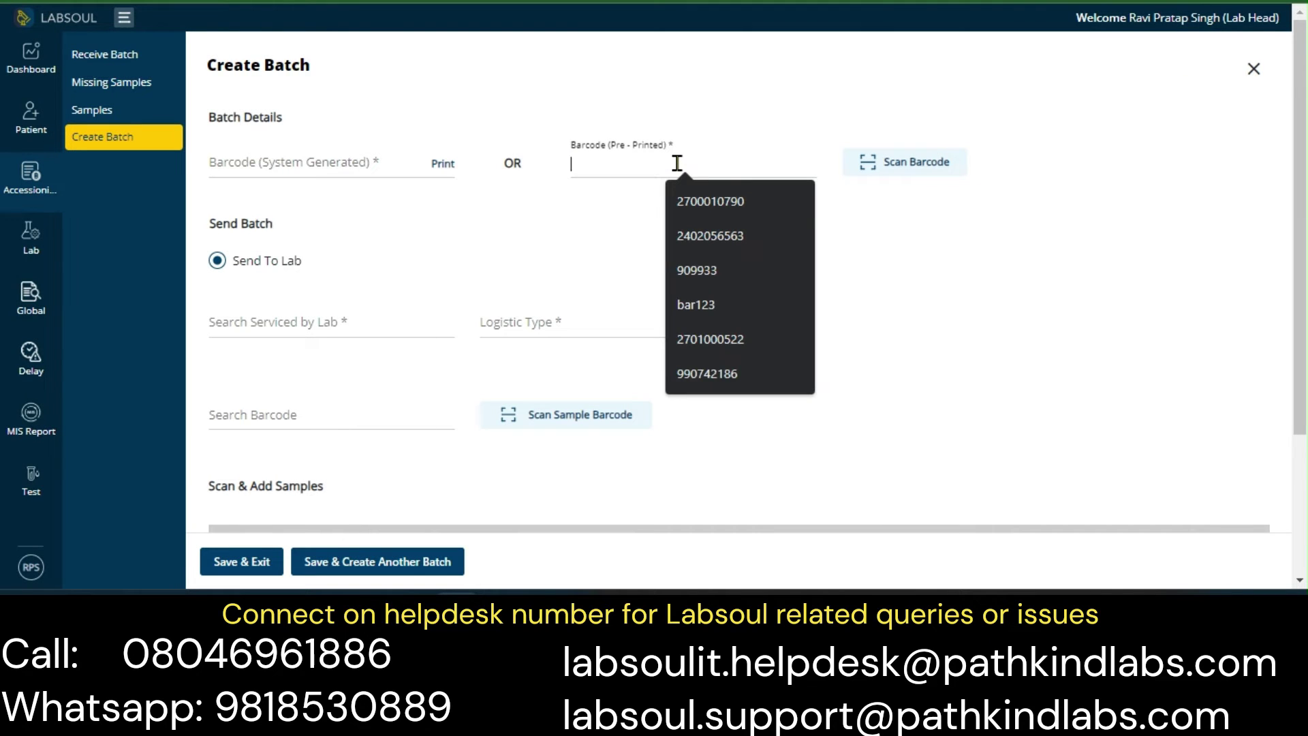
pyautogui.write('856')
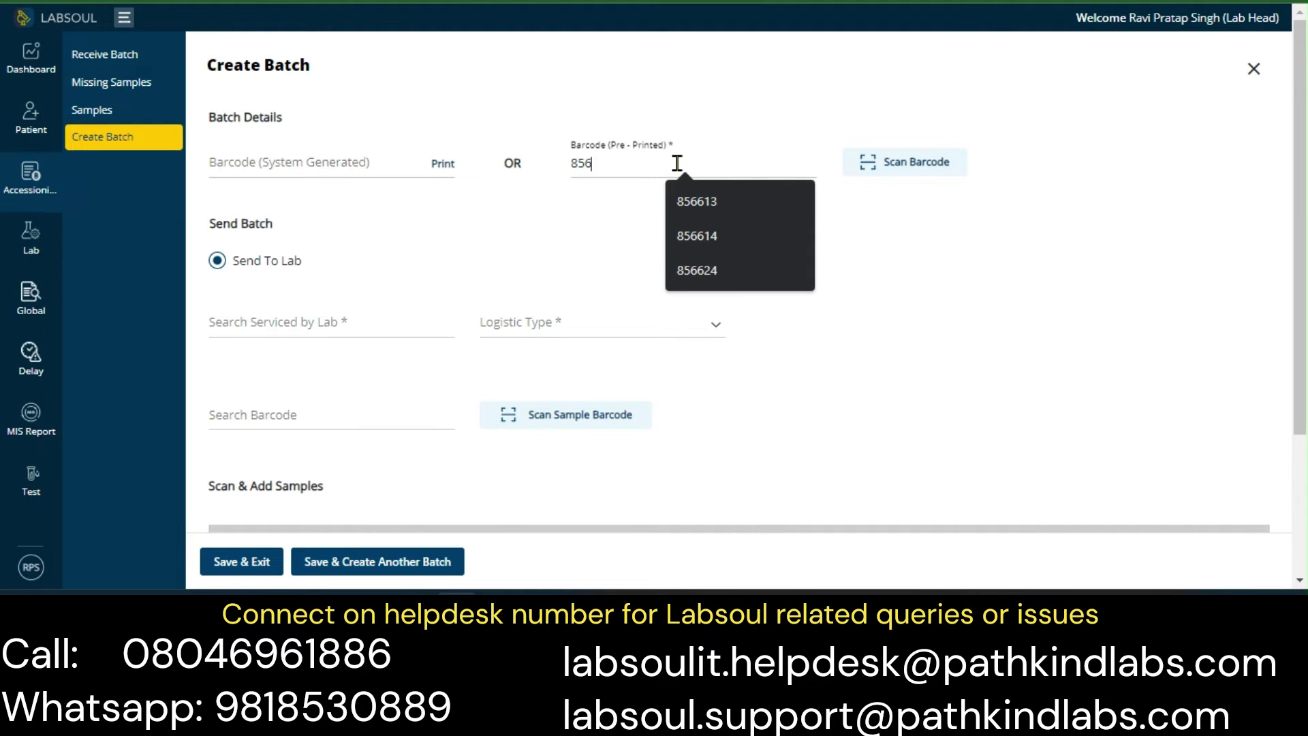
pyautogui.write('625')
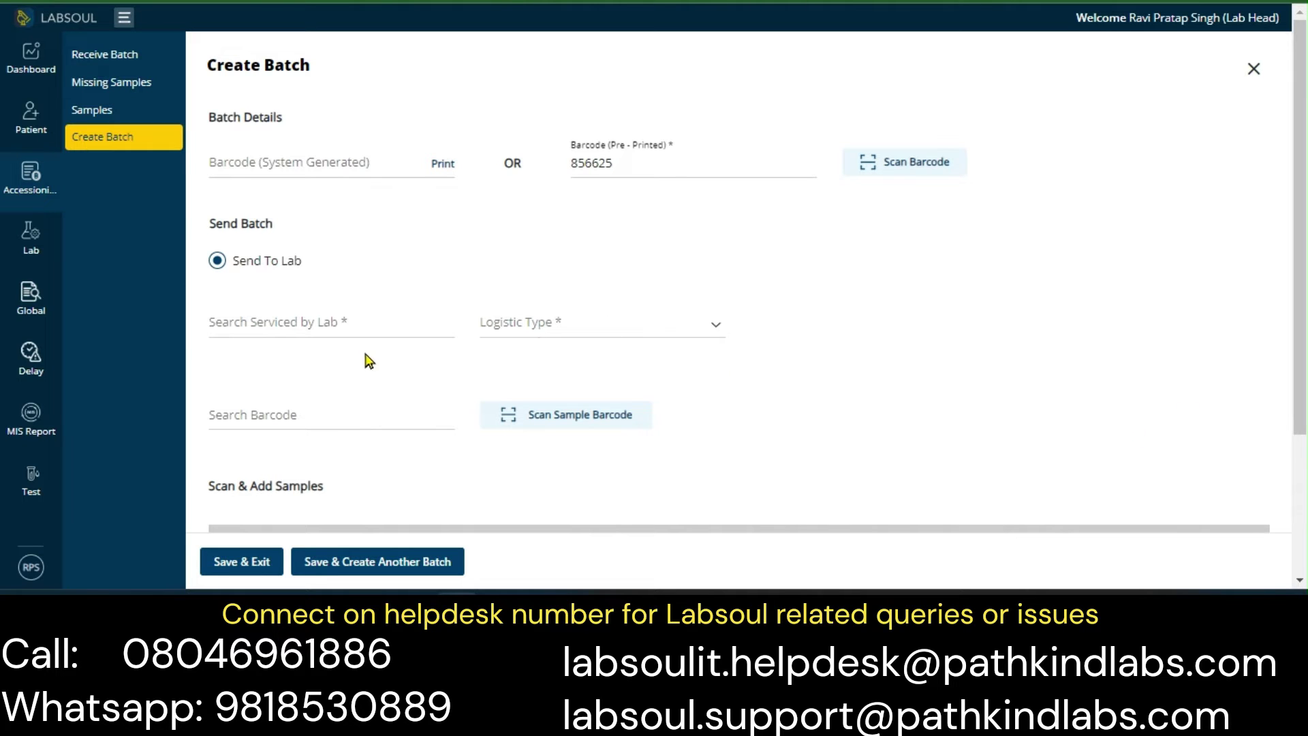
# Step: Set the batch's servicing lab to Gurugram and its logistic type to Internal
pyautogui.click(305, 323)
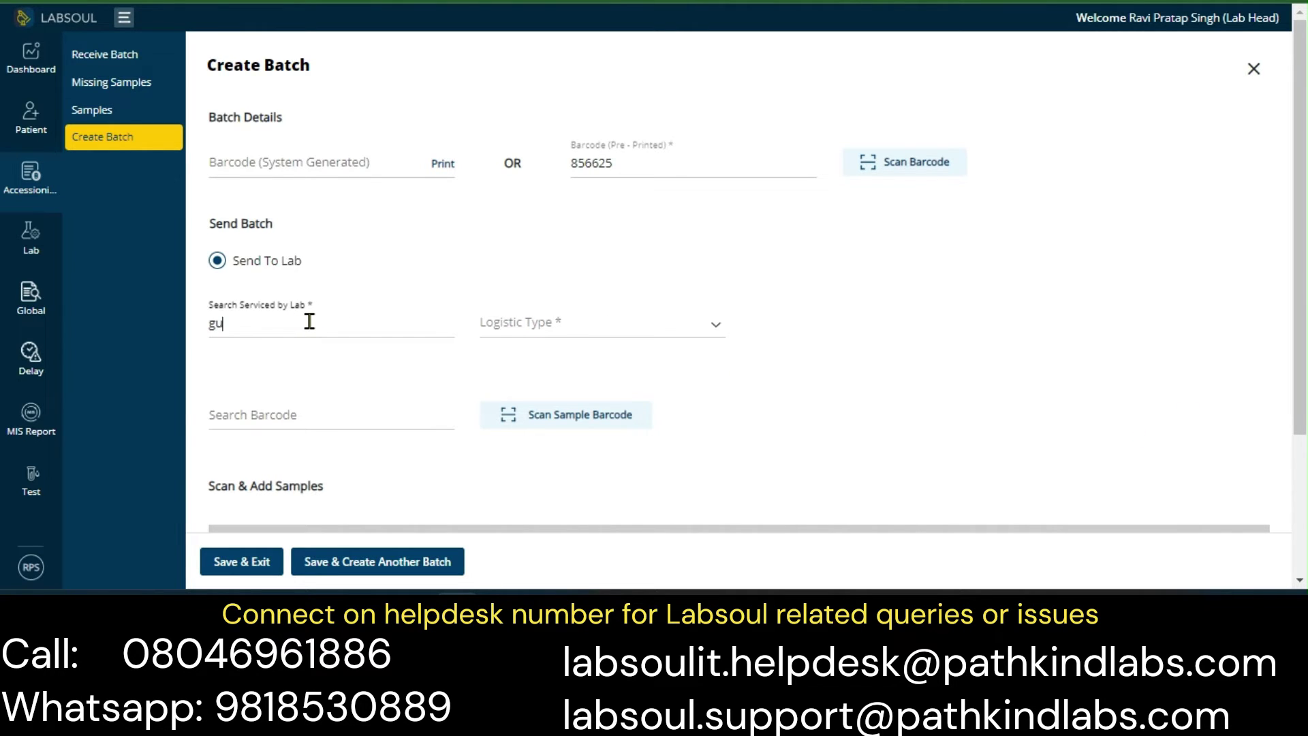
pyautogui.write('guru')
pyautogui.click(285, 354)
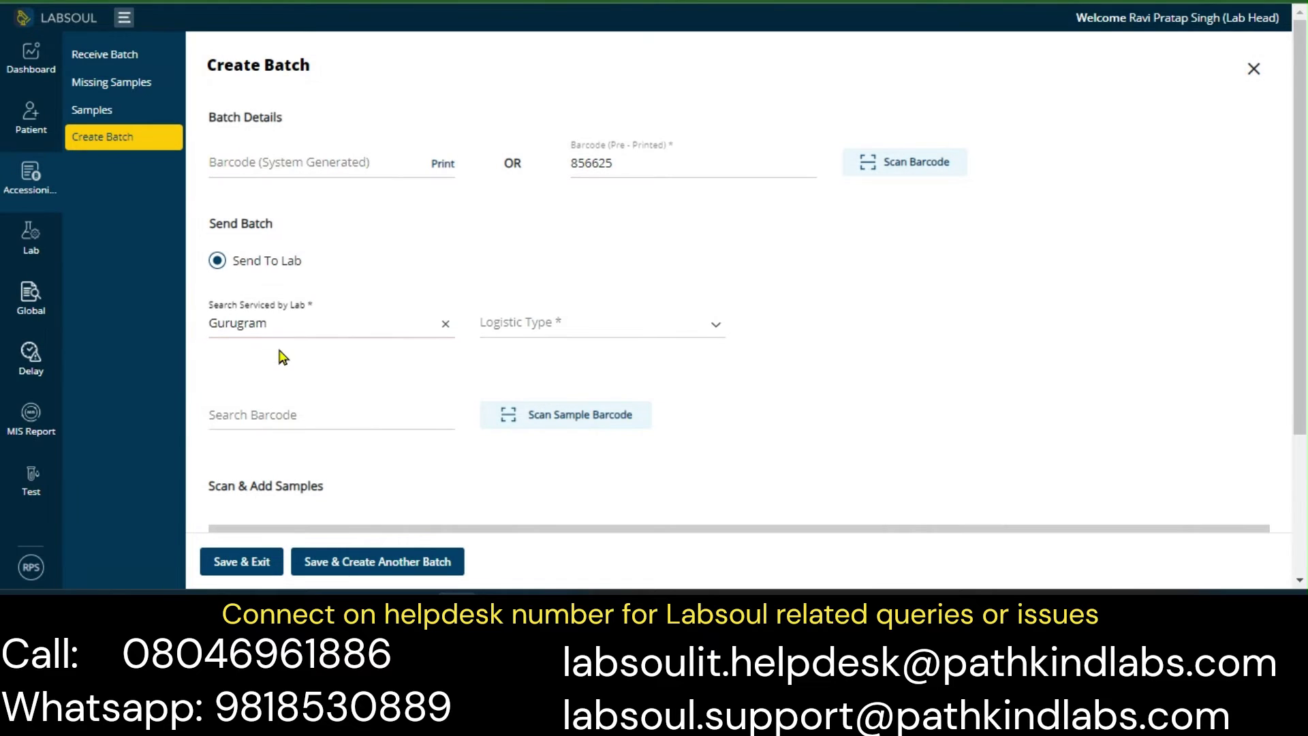
pyautogui.click(563, 326)
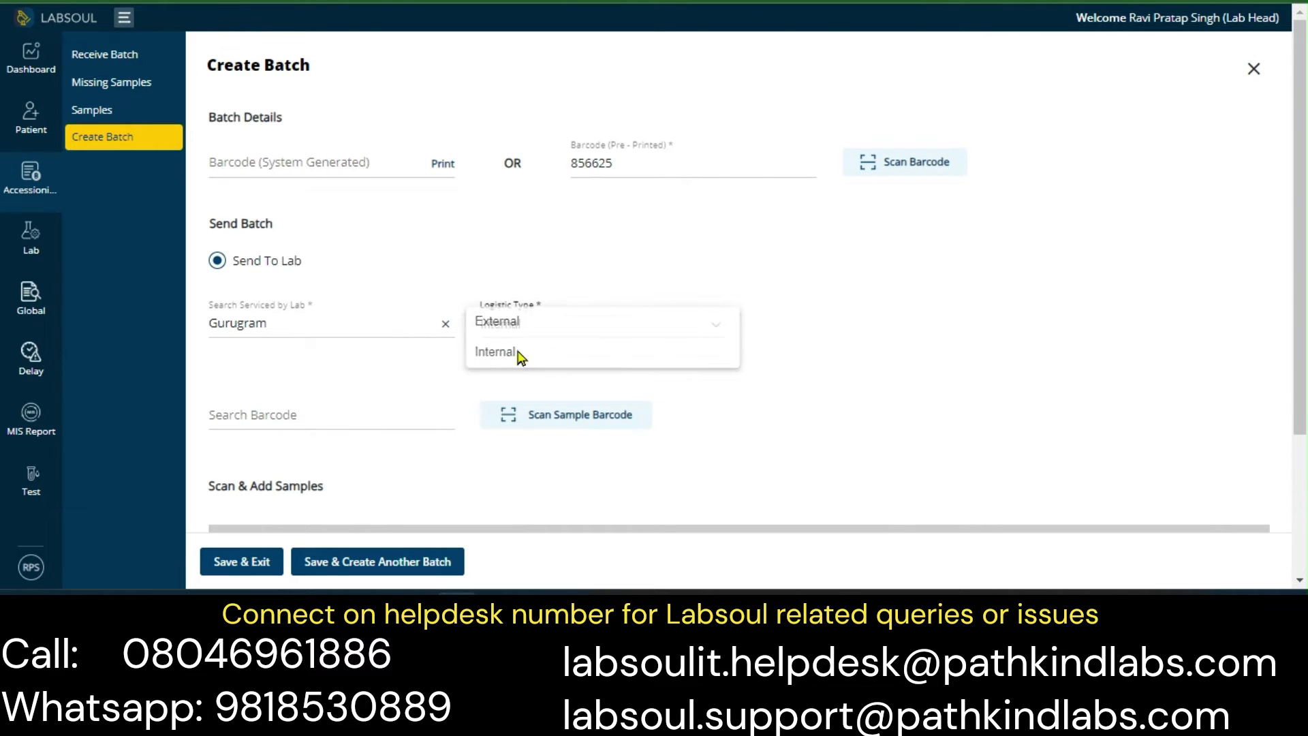
pyautogui.click(518, 353)
# Step: Add the sample with barcode 856623 to the batch and check its listed details
pyautogui.scroll(-2, 794, 342)
pyautogui.scroll(-1, 794, 342)
pyautogui.click(319, 226)
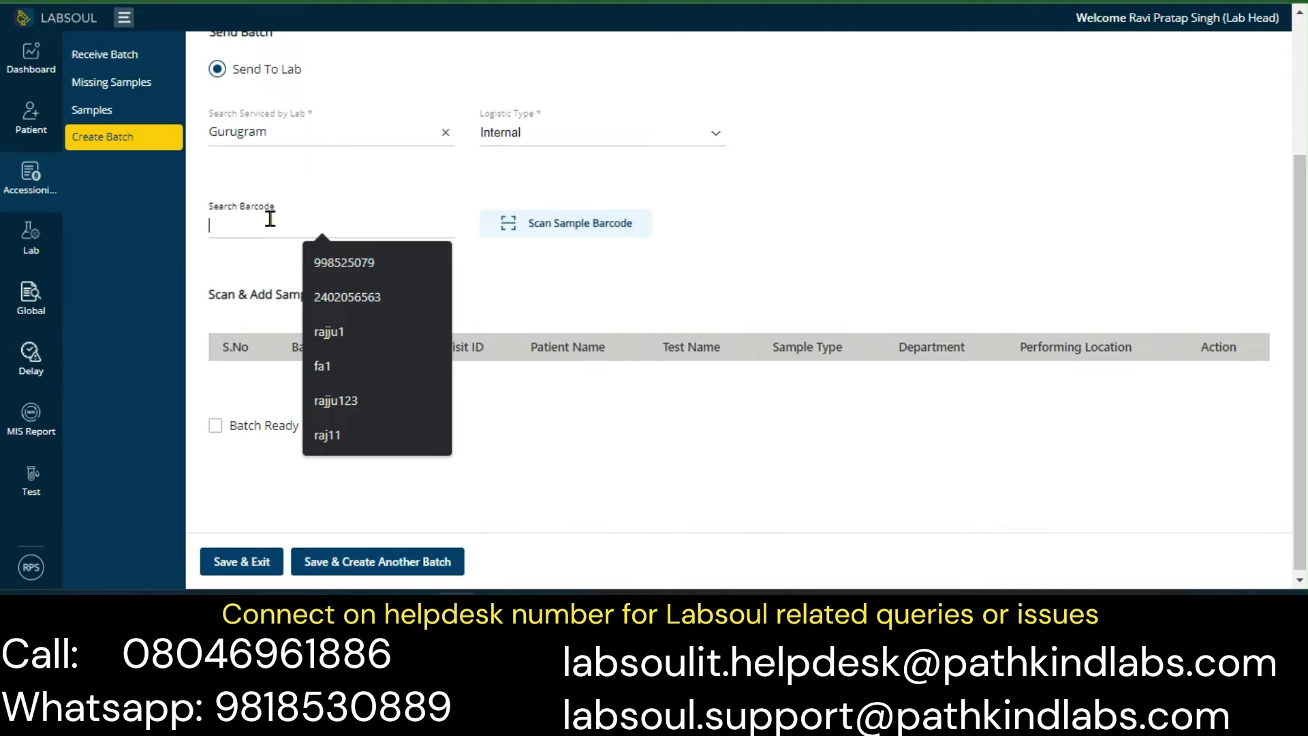
pyautogui.write('856623')
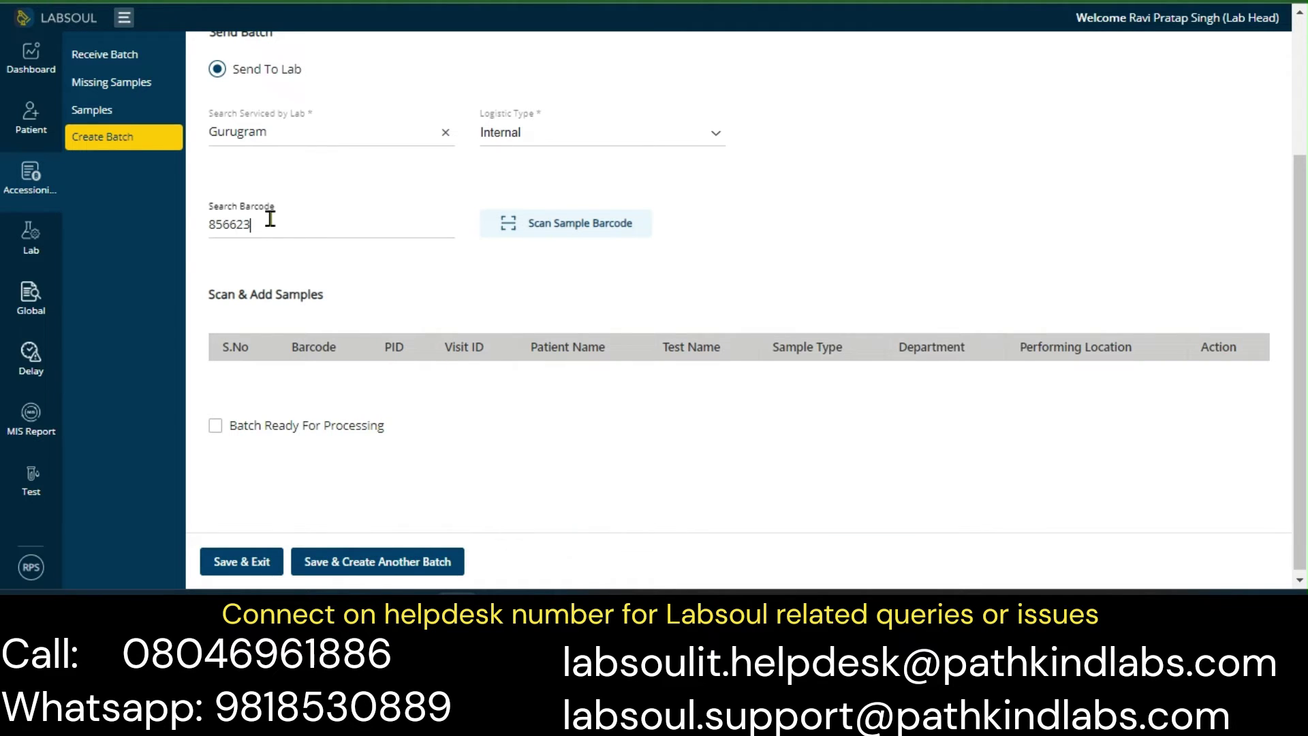
pyautogui.click(558, 228)
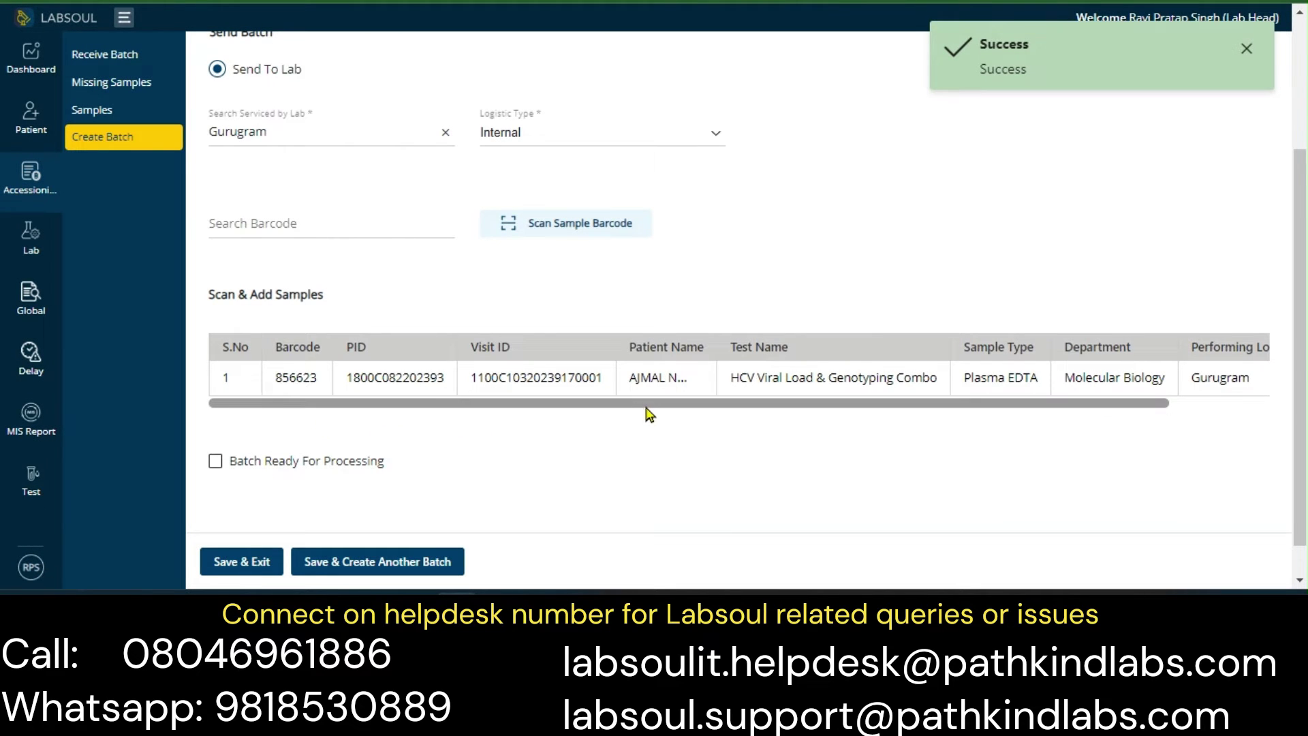
pyautogui.moveTo(645, 409); pyautogui.dragTo(751, 409)
pyautogui.moveTo(856, 406); pyautogui.dragTo(272, 404)
pyautogui.scroll(-1, 272, 405)
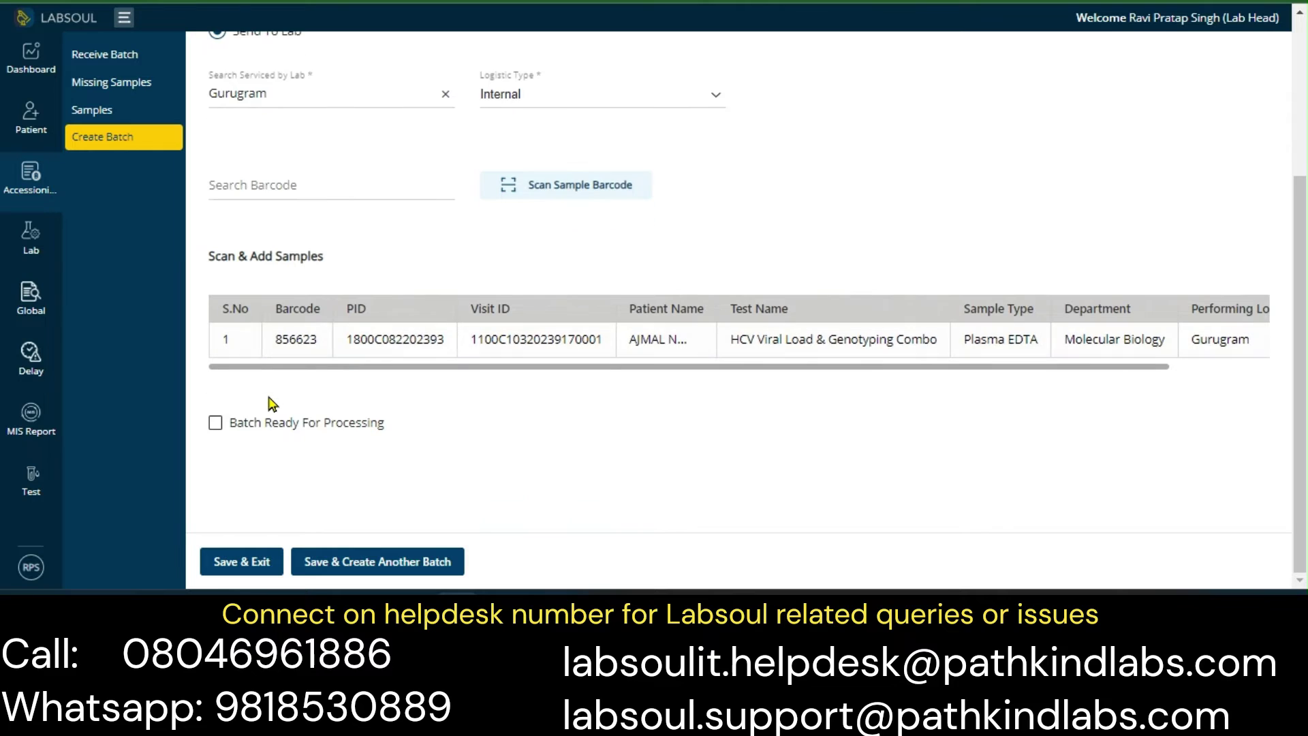
# Step: Mark the batch ready for processing with batch-wise barcode scanning, save it and exit, and dismiss the chat notification
pyautogui.click(214, 423)
pyautogui.scroll(-2, 474, 463)
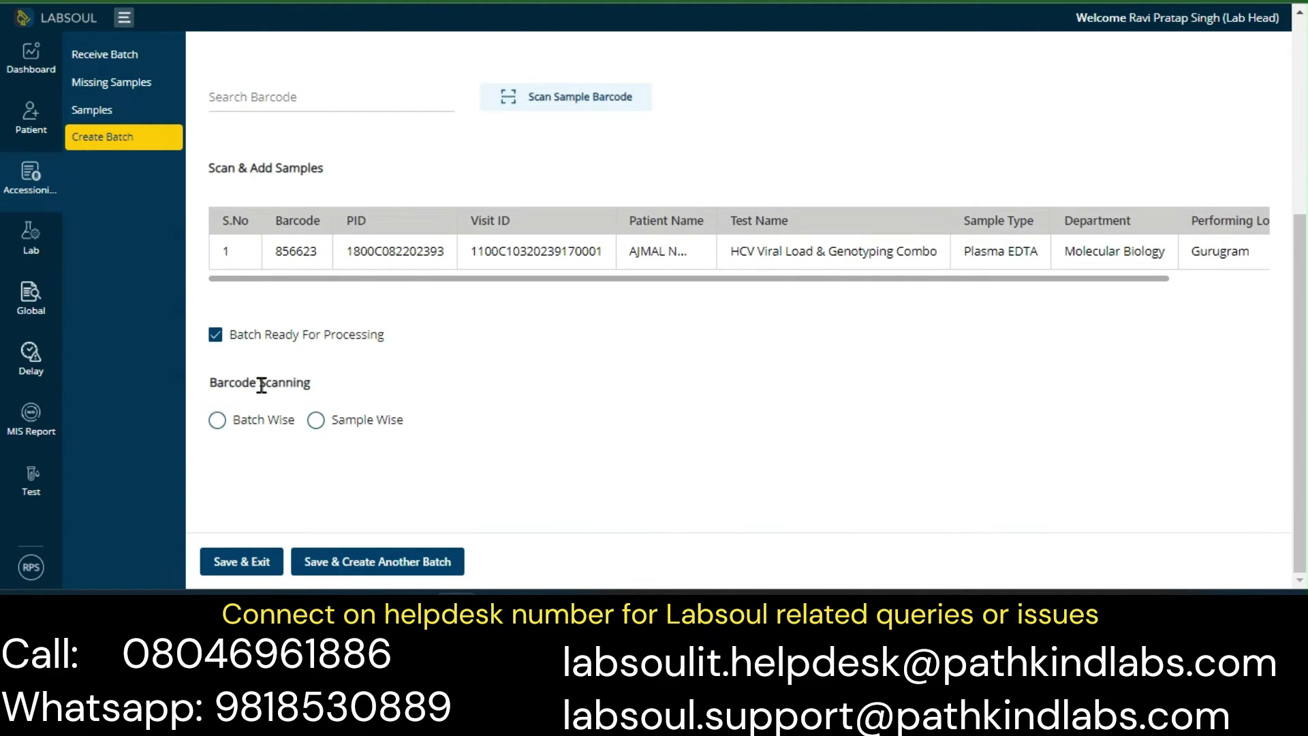
pyautogui.click(213, 425)
pyautogui.scroll(2, 774, 353)
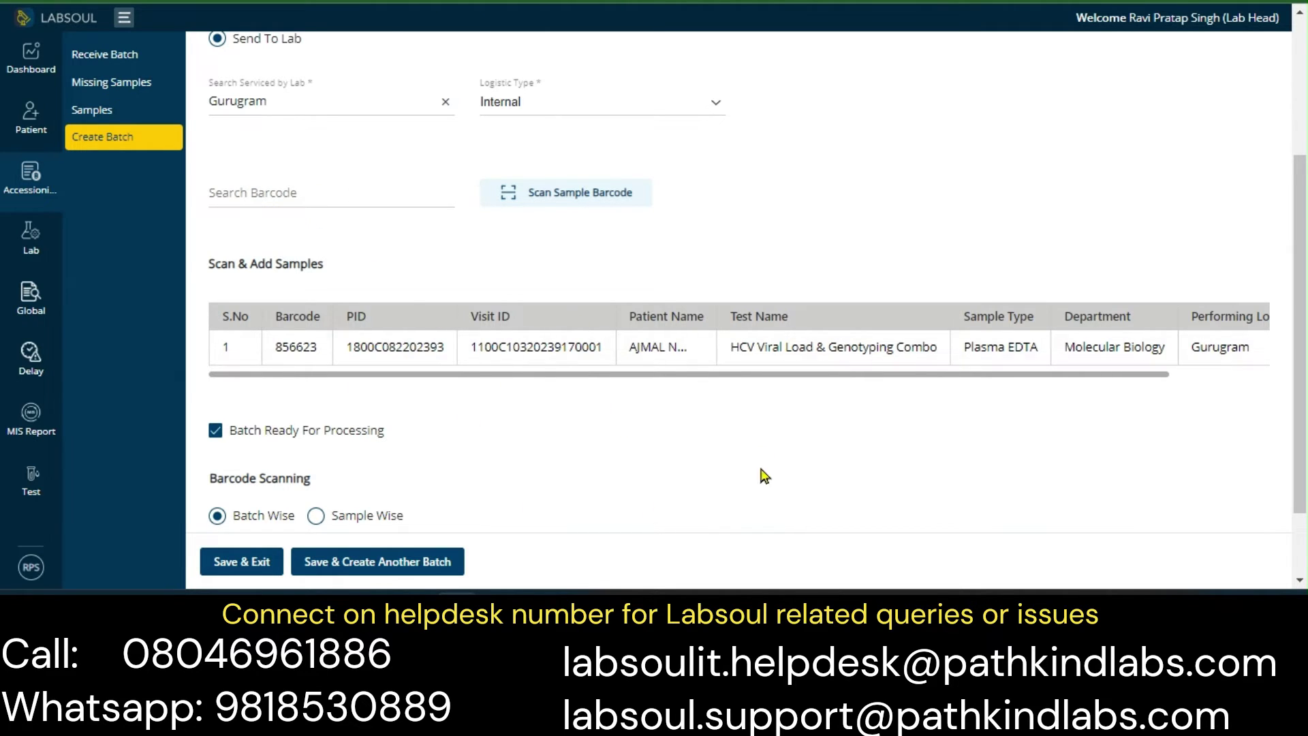
pyautogui.scroll(4, 760, 474)
pyautogui.scroll(-6, 700, 403)
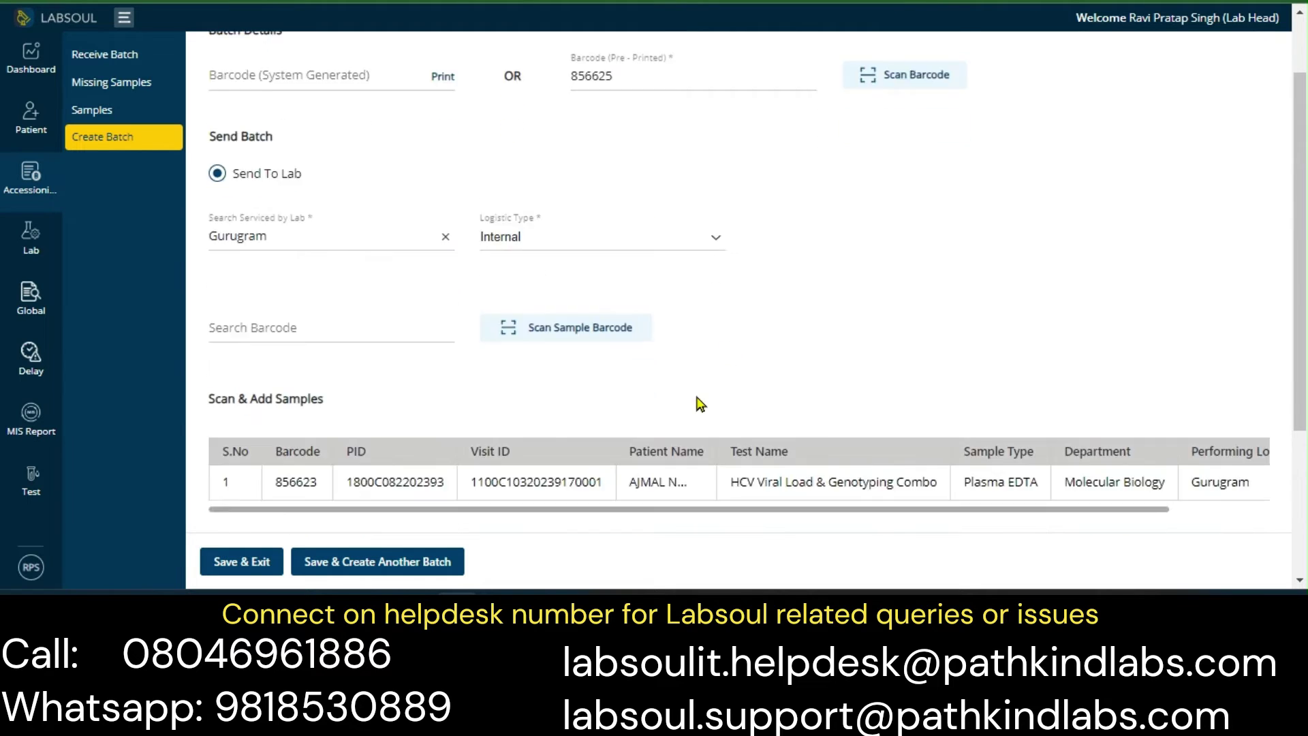
pyautogui.click(238, 565)
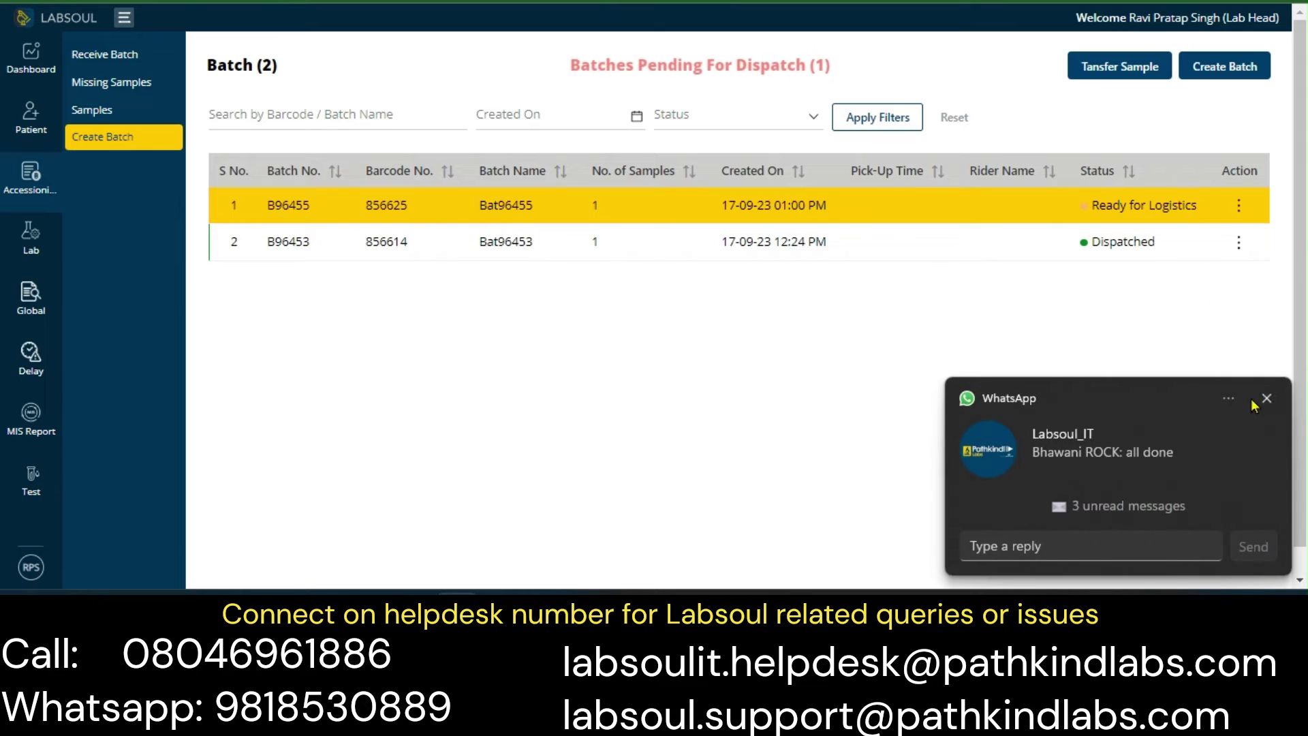
pyautogui.click(1267, 398)
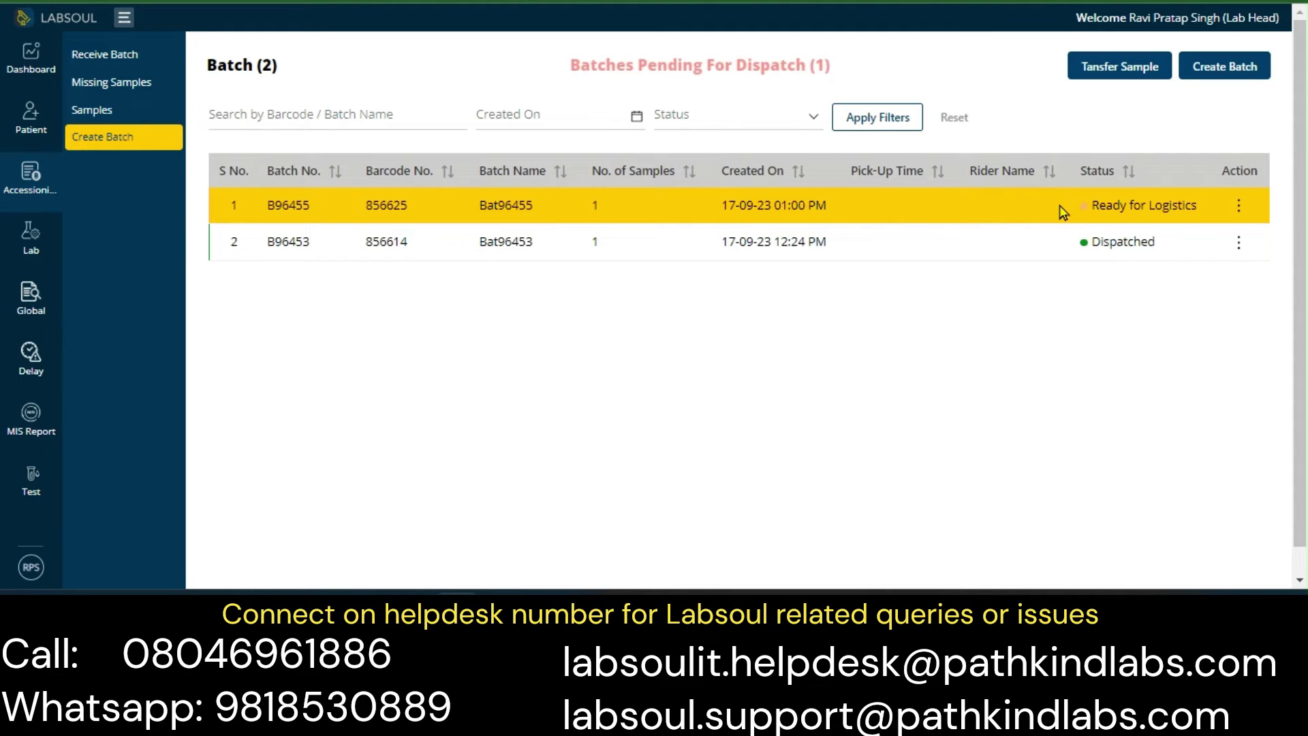
# Step: View the samples contained in the batch with barcode 856625
pyautogui.click(1238, 207)
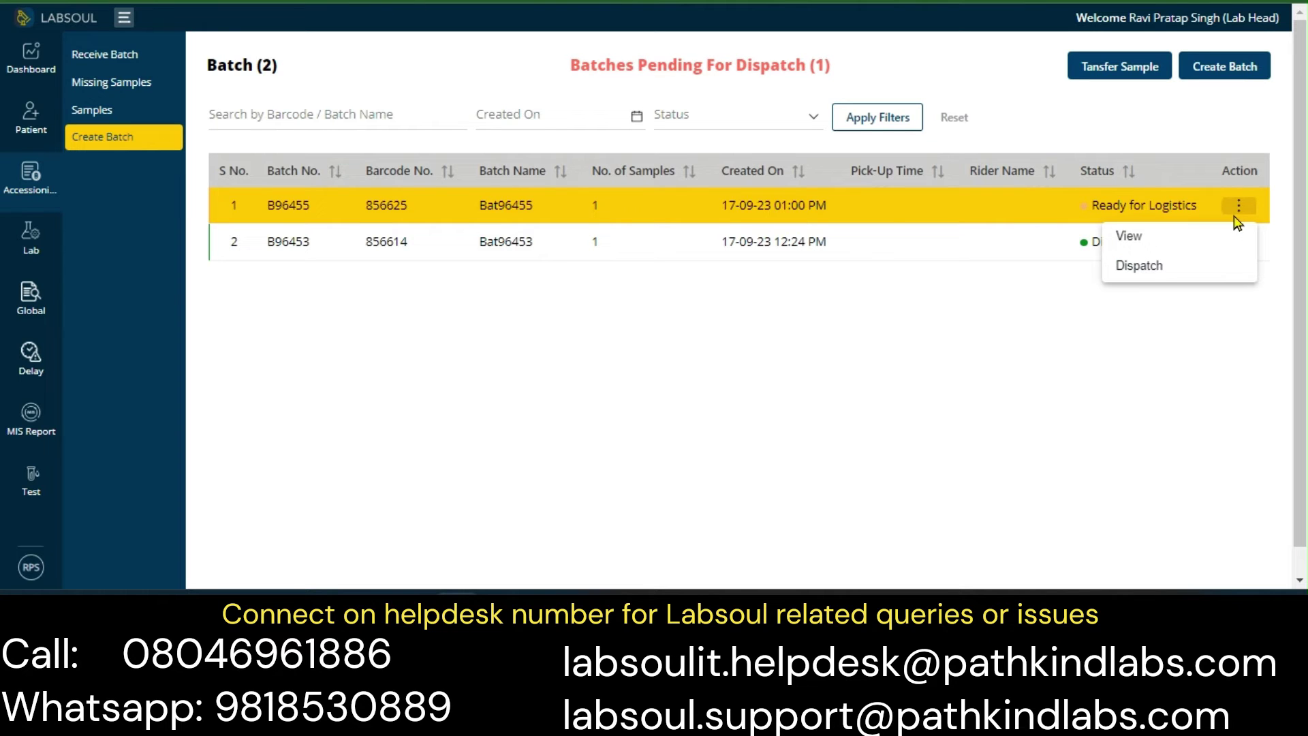
pyautogui.click(1159, 246)
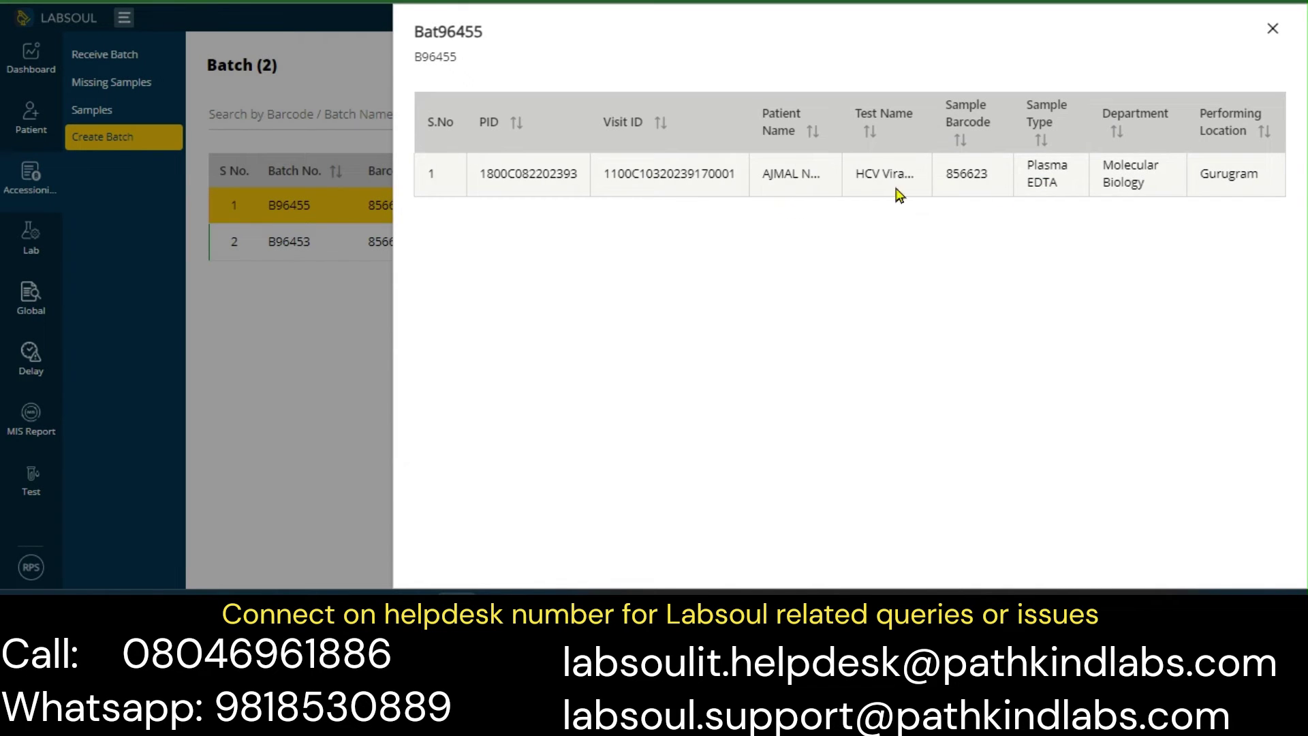
pyautogui.click(1272, 29)
# Step: Dispatch the batch with barcode 856625 and check its status in the batch list
pyautogui.click(1239, 205)
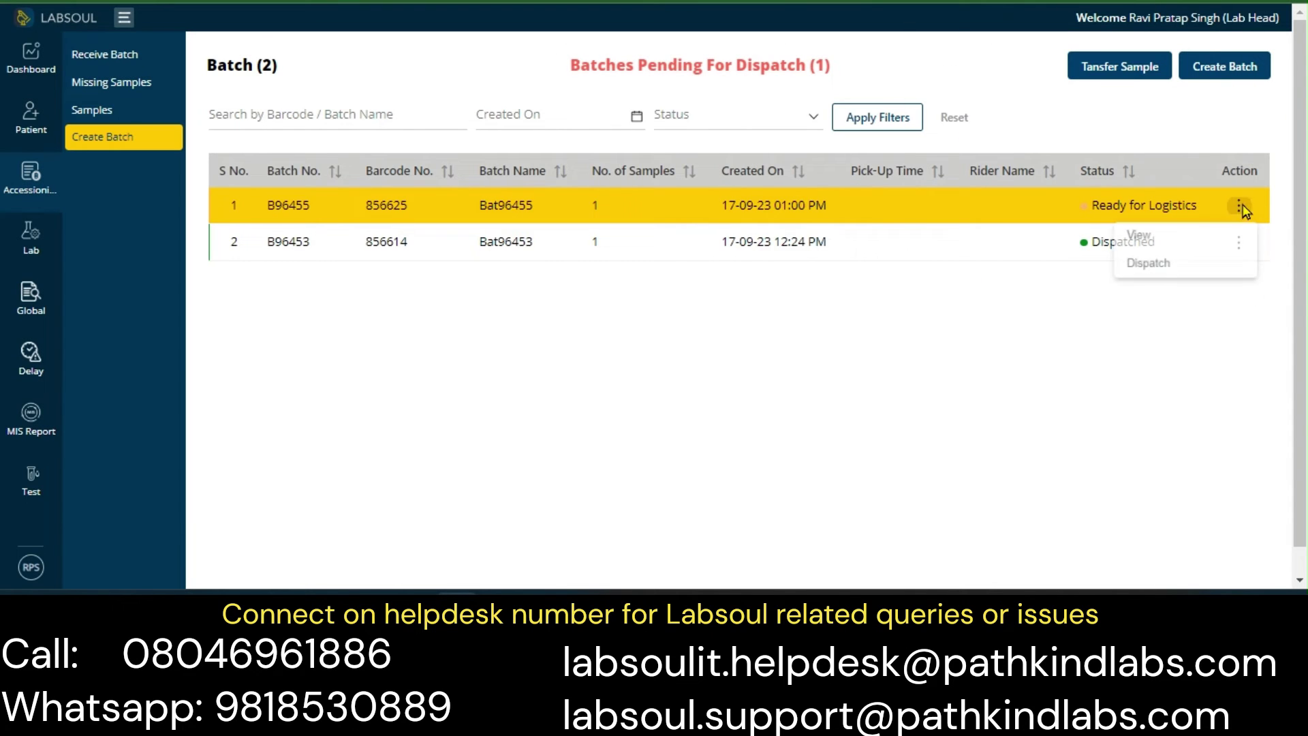
pyautogui.click(1156, 271)
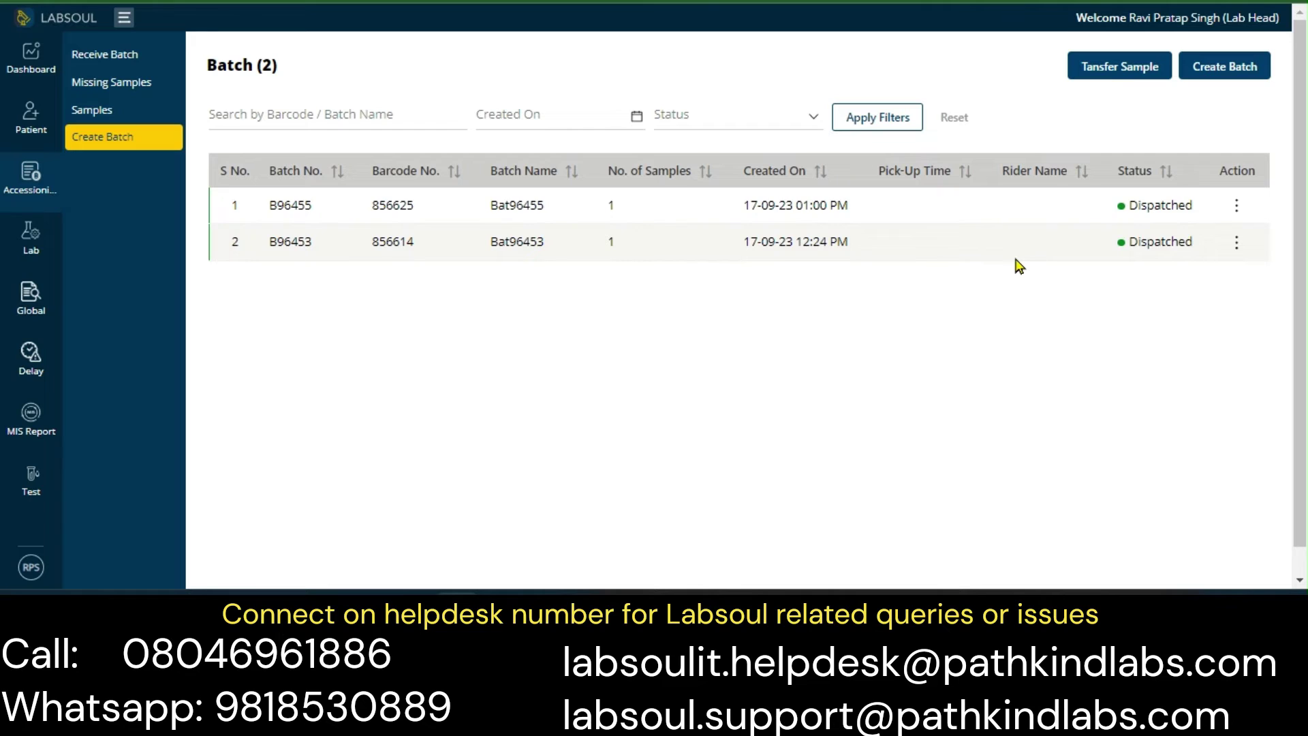
pyautogui.moveTo(1178, 205); pyautogui.dragTo(1145, 210)
pyautogui.click(1057, 211)
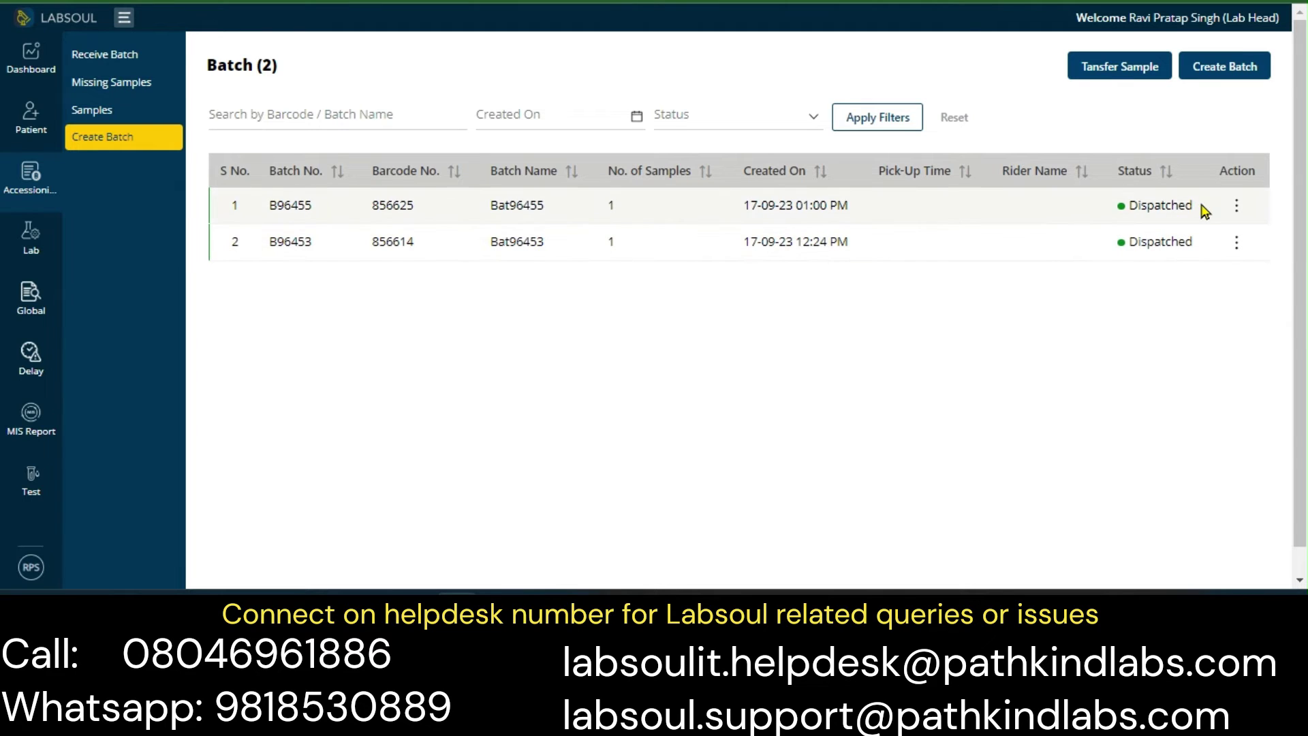
pyautogui.moveTo(1202, 208); pyautogui.dragTo(1128, 207)
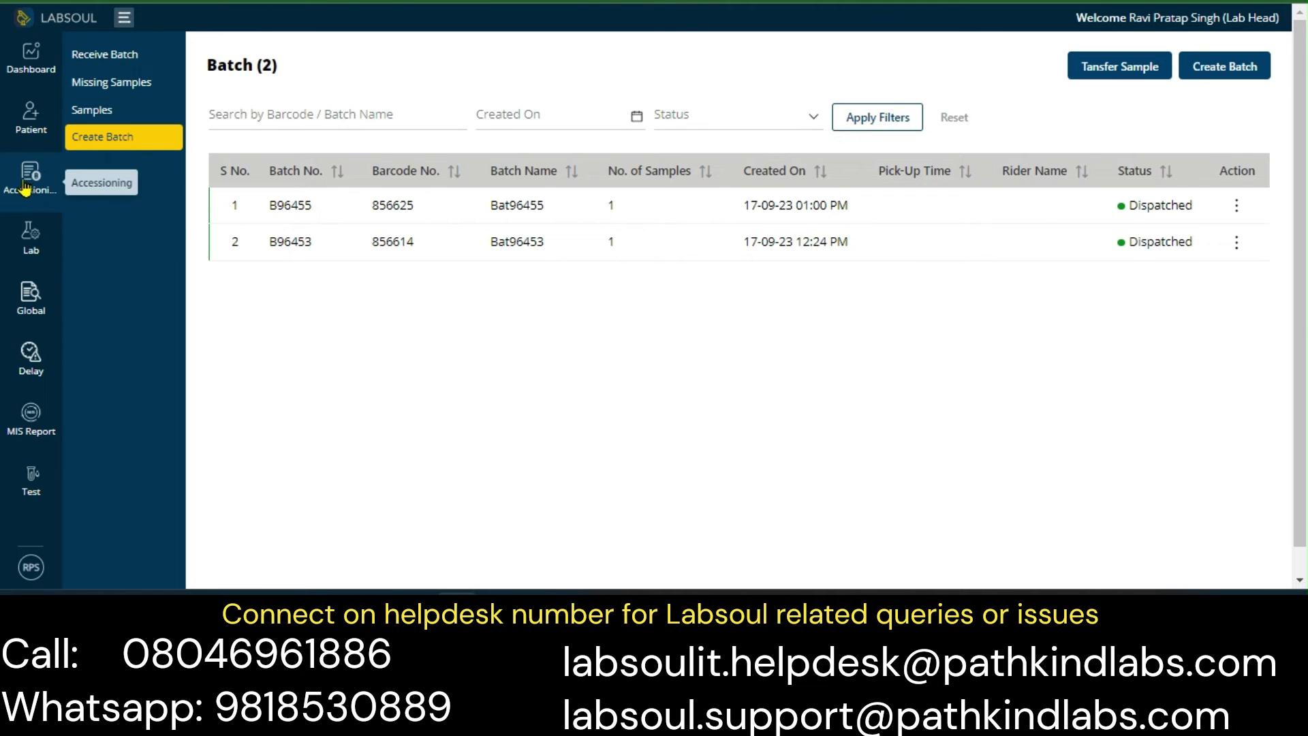
# Step: Review the accessioning pages for received batches, samples and created batches, including the blank sample transfer and batch creation forms
pyautogui.click(143, 57)
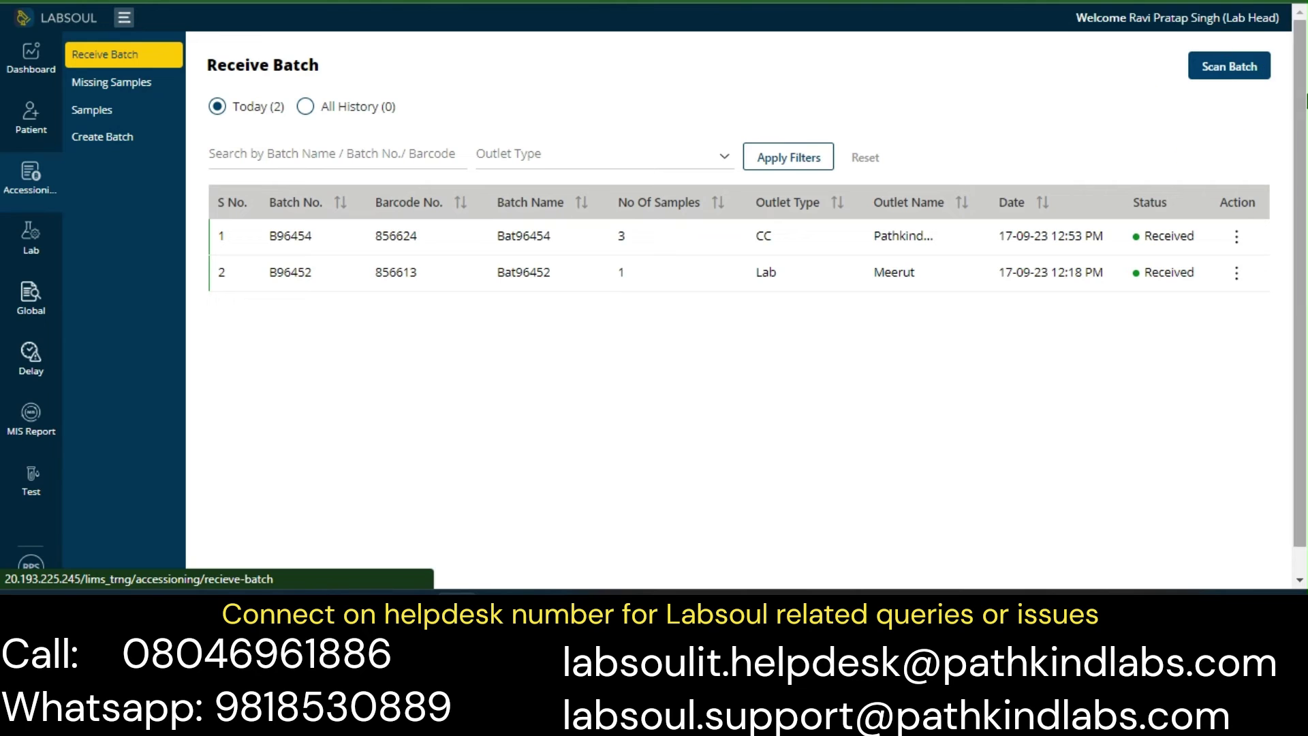
pyautogui.click(97, 109)
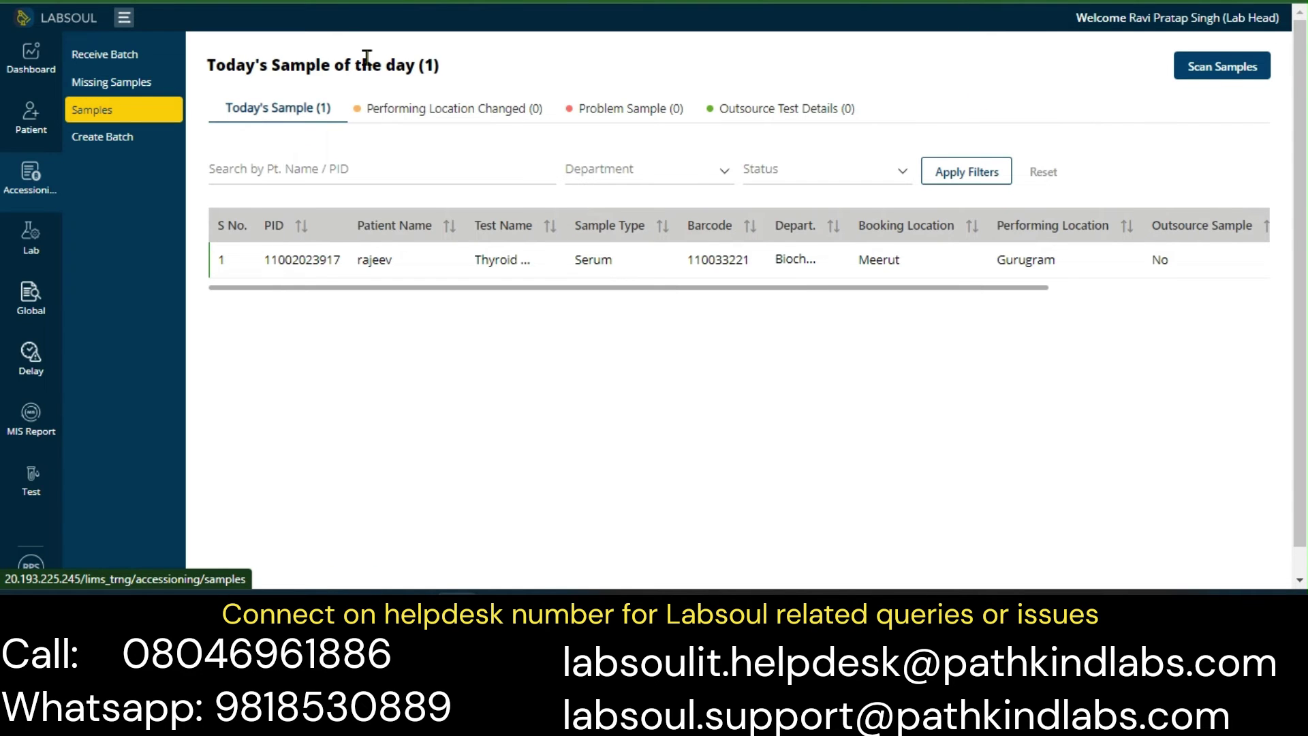
pyautogui.click(107, 142)
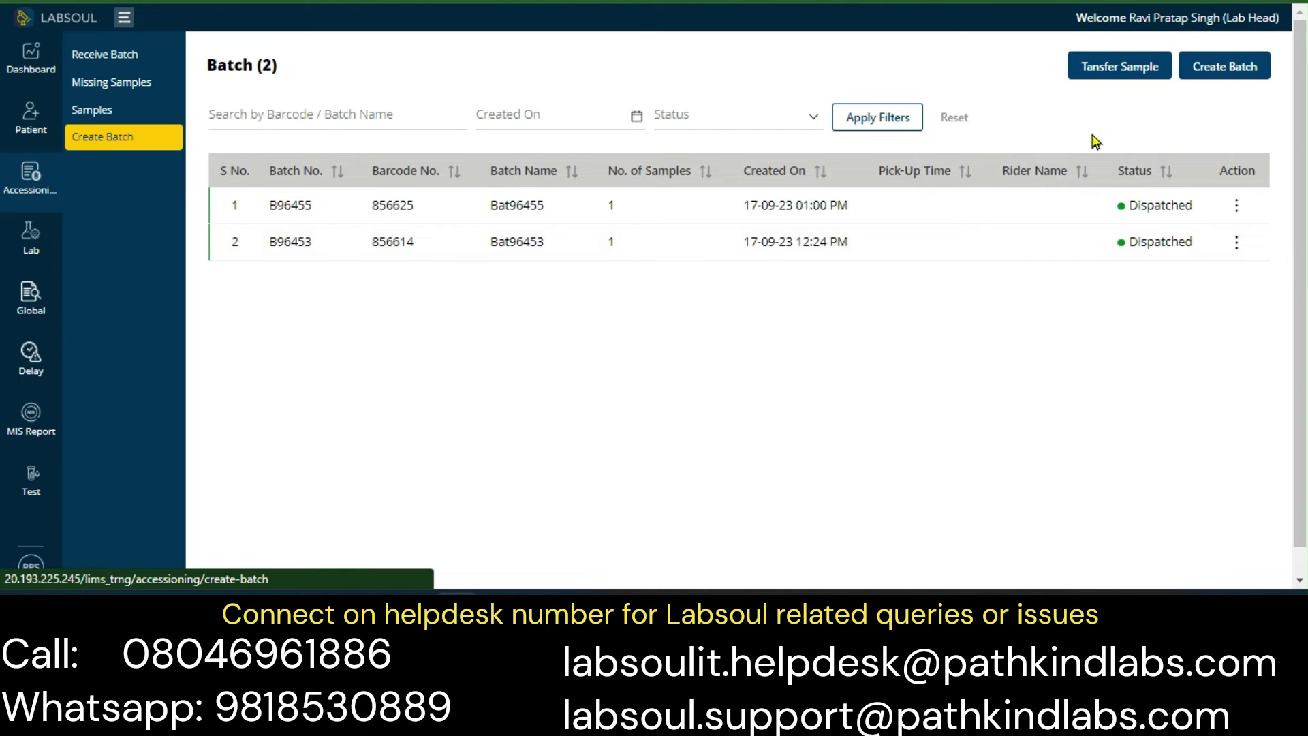
pyautogui.click(1112, 73)
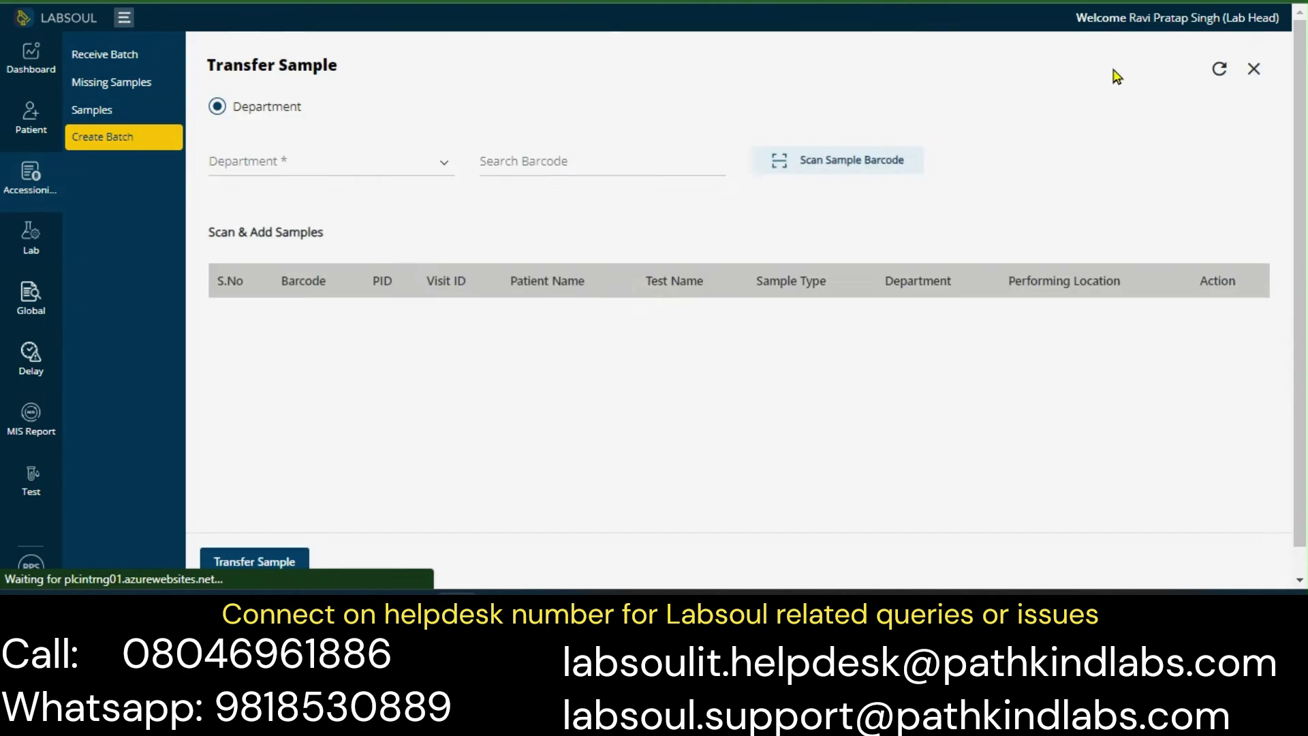
pyautogui.click(1253, 69)
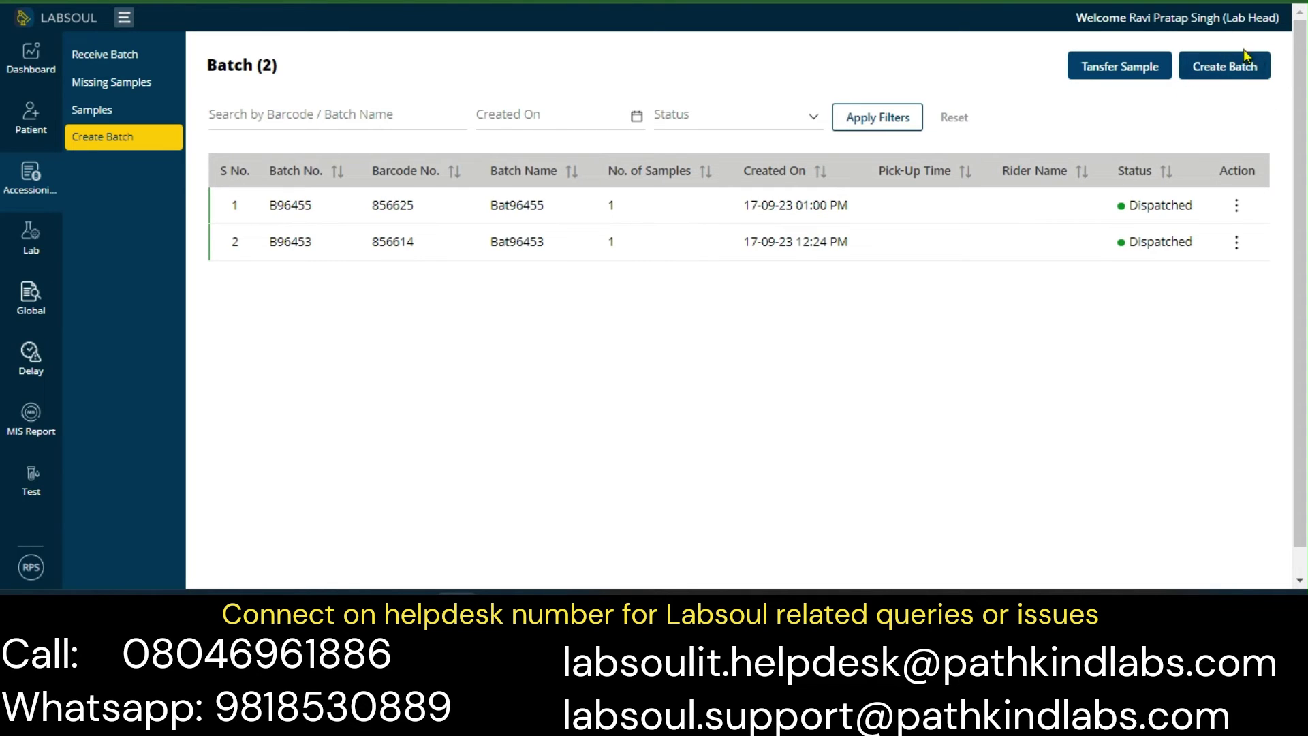
pyautogui.click(1227, 71)
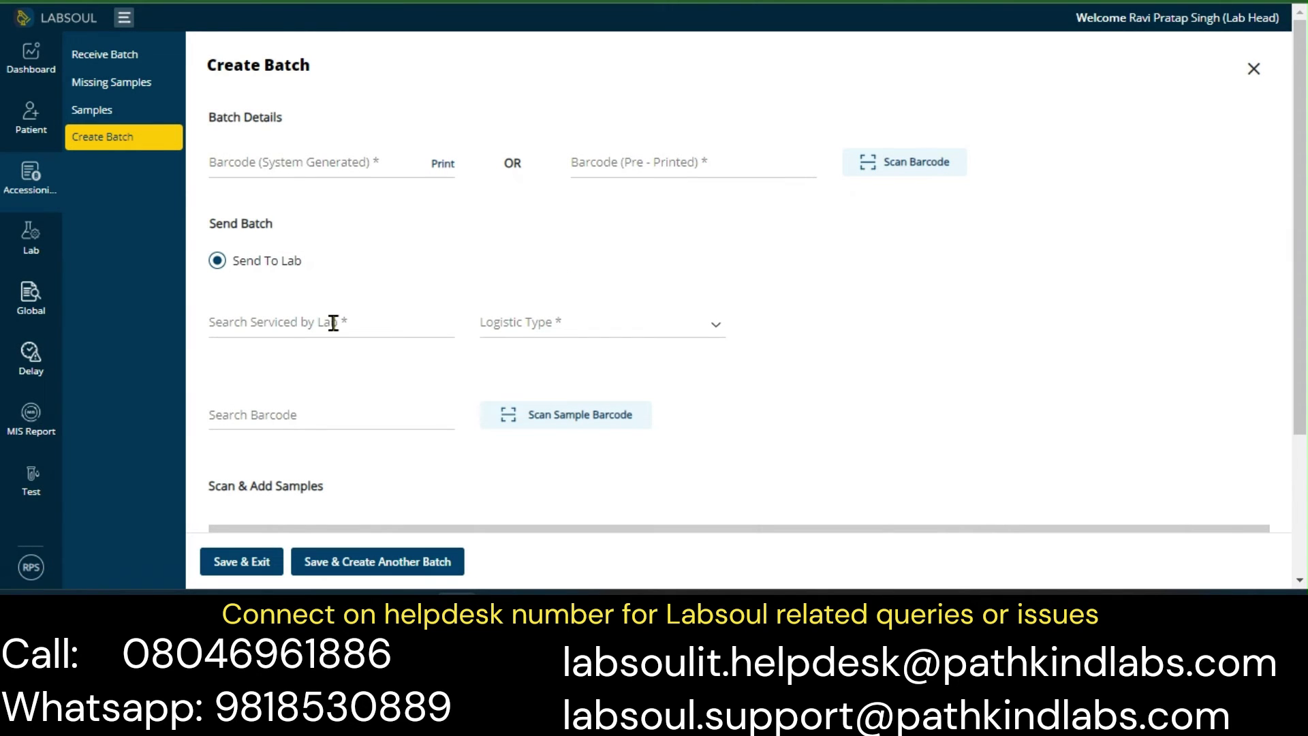
pyautogui.click(1253, 69)
pyautogui.click(1272, 389)
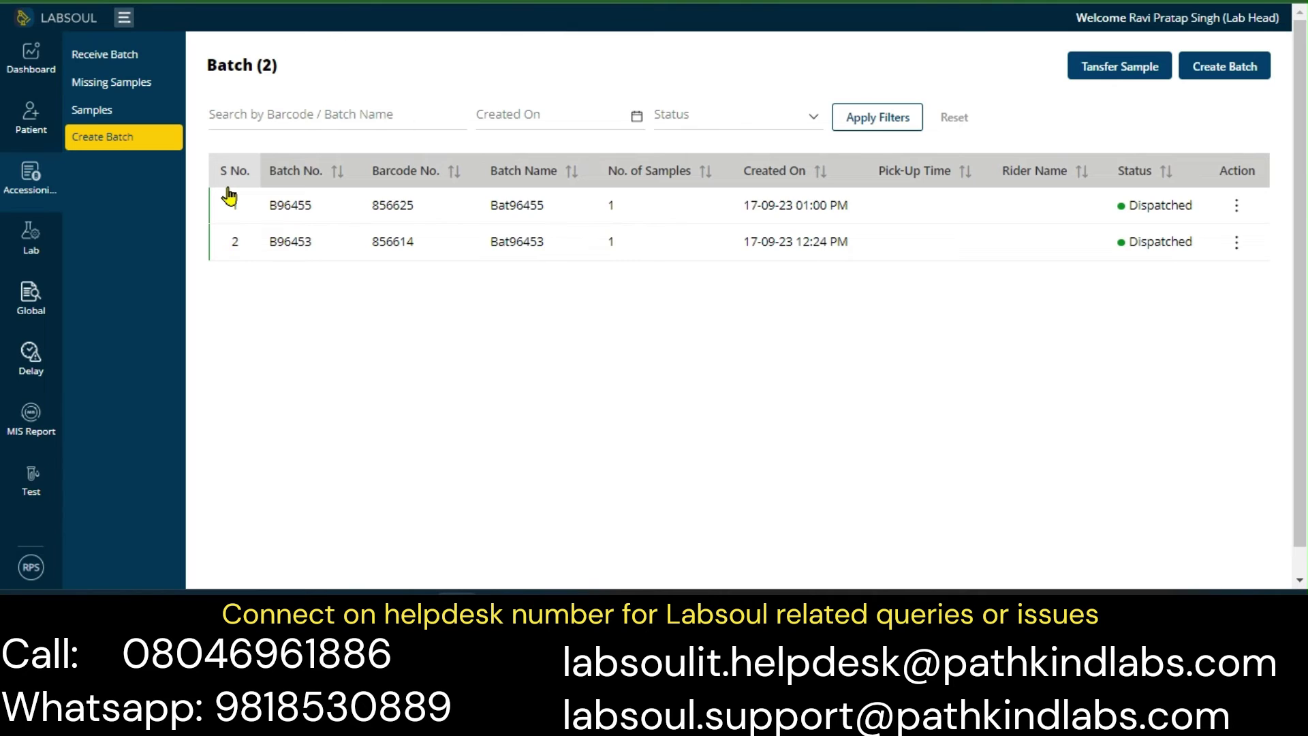
# Step: Examine the lab's unreceived samples, checking the test names and barcodes of the transferred Creatinine and Complete Blood Count samples
pyautogui.click(33, 251)
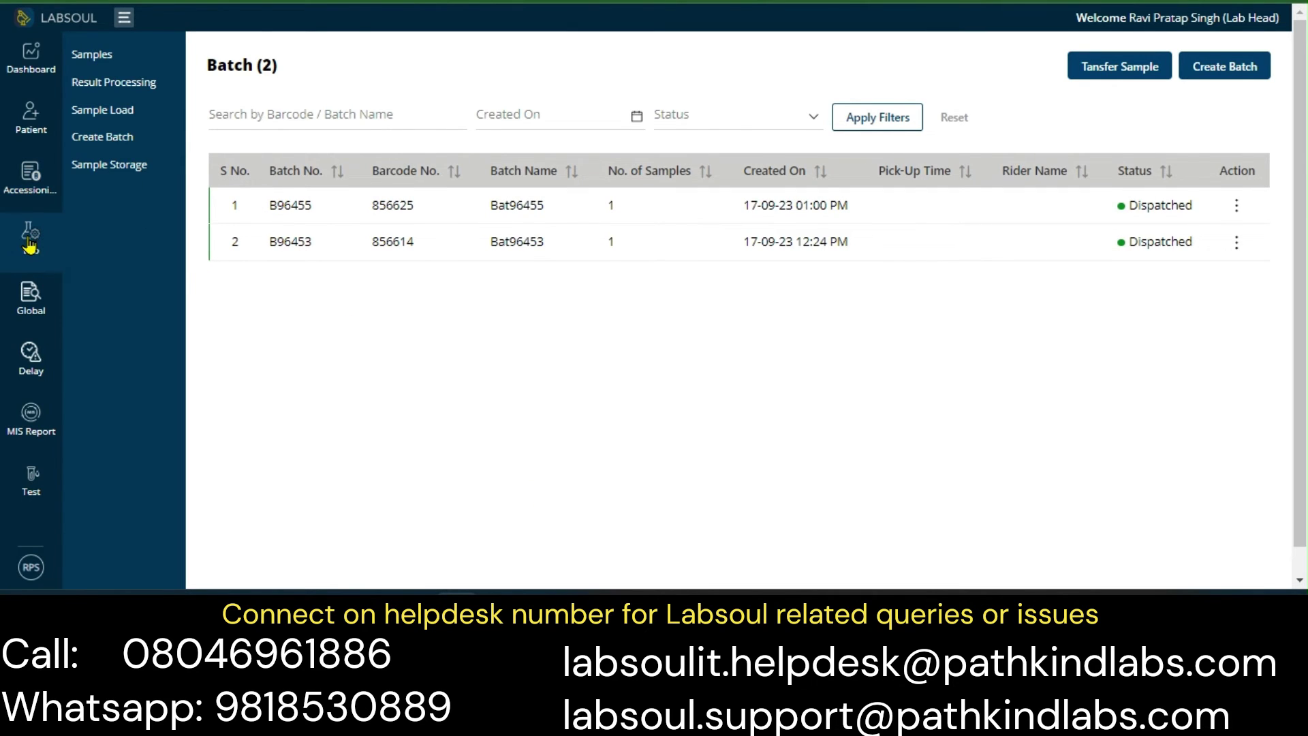
pyautogui.click(117, 57)
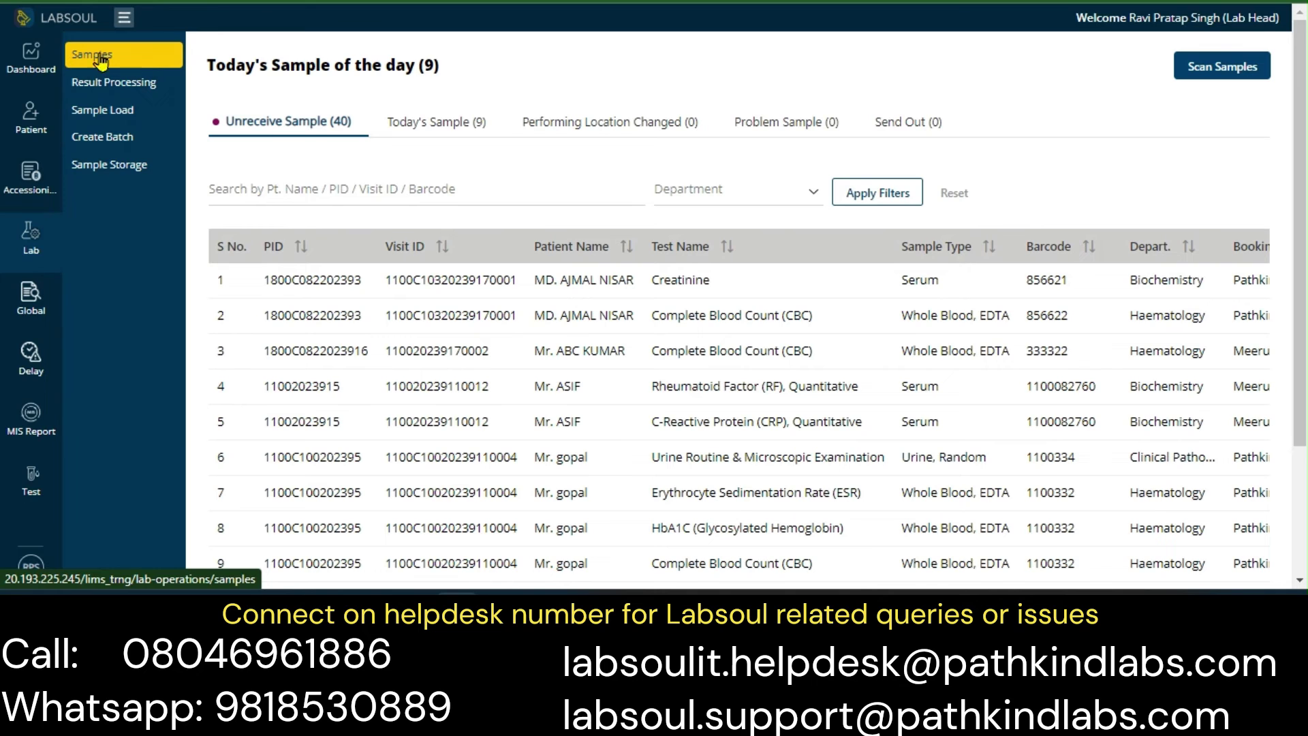
pyautogui.scroll(-1, 503, 429)
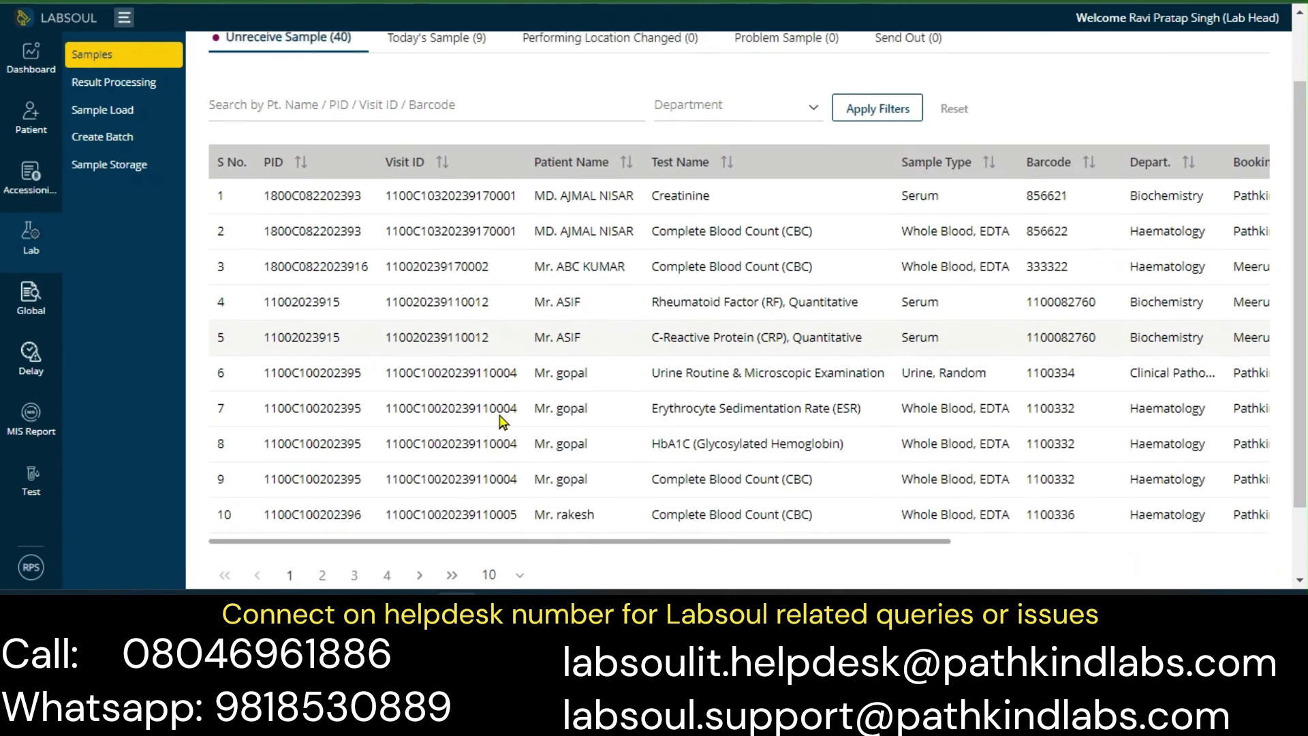
pyautogui.scroll(1, 382, 193)
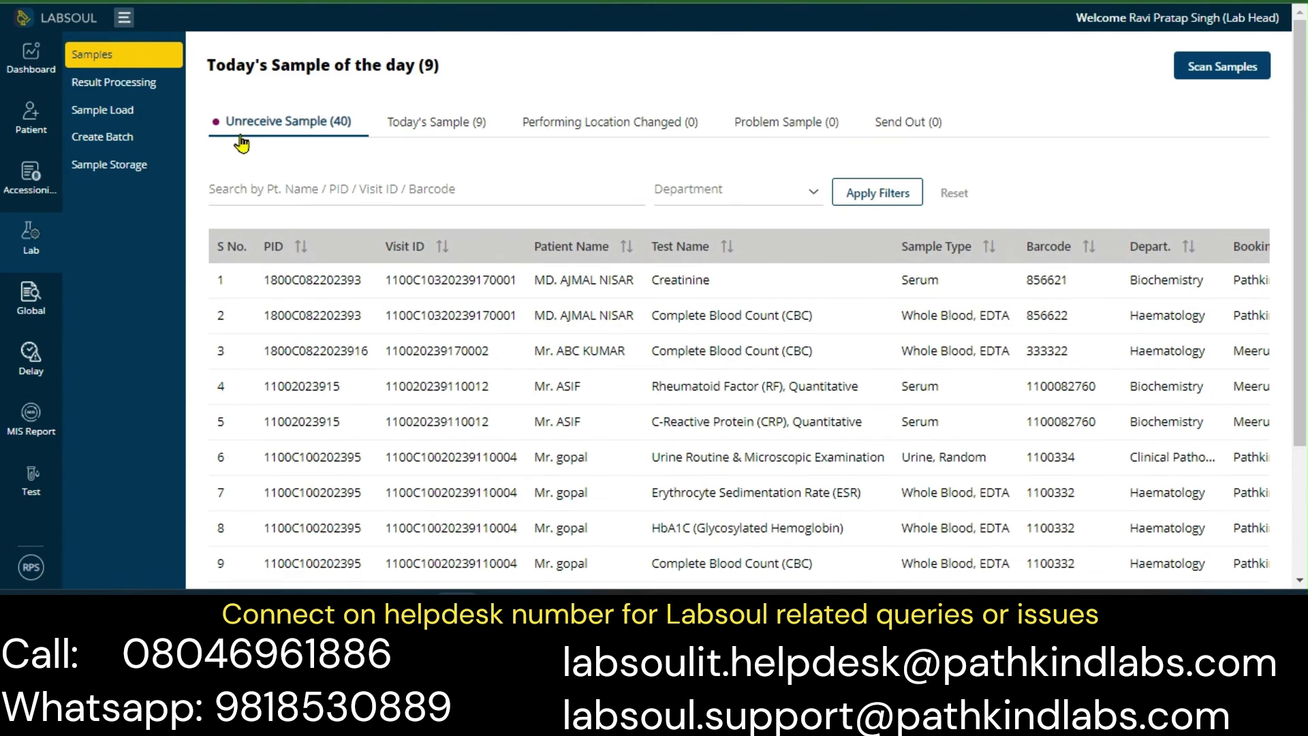
pyautogui.scroll(-1, 683, 428)
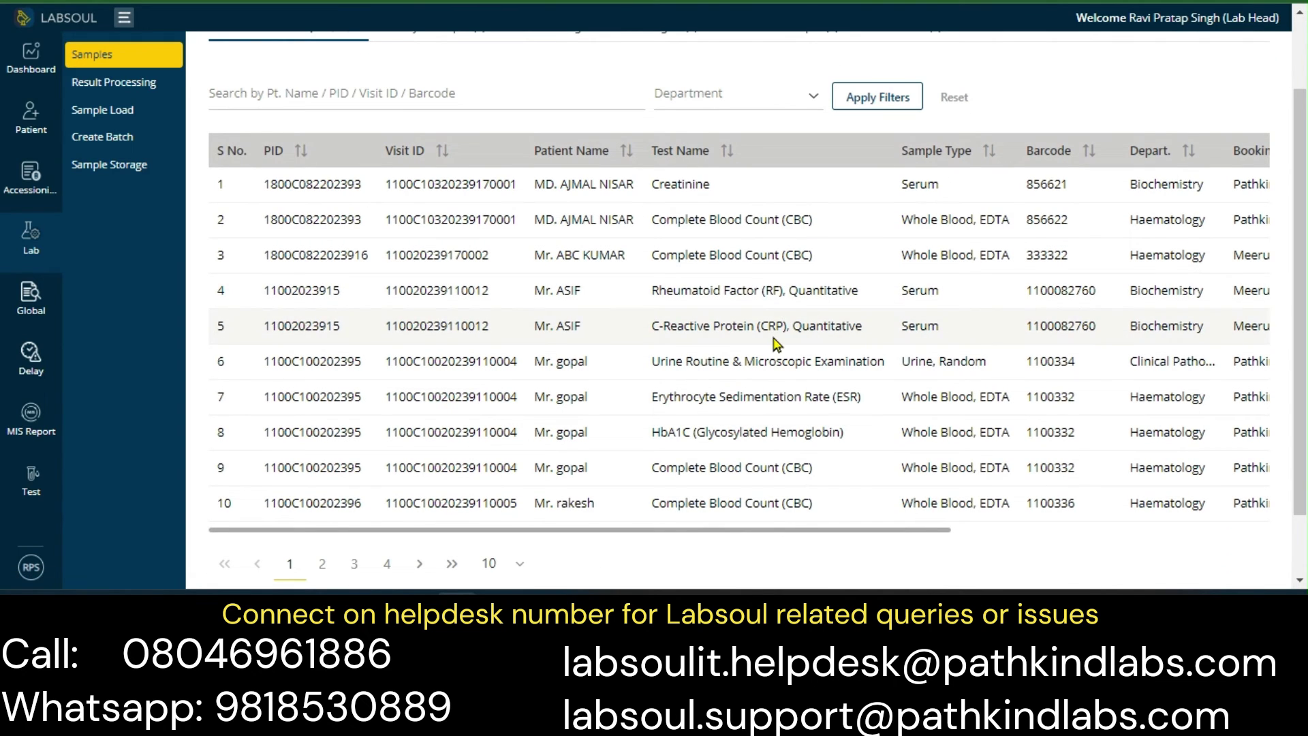
pyautogui.scroll(1, 773, 341)
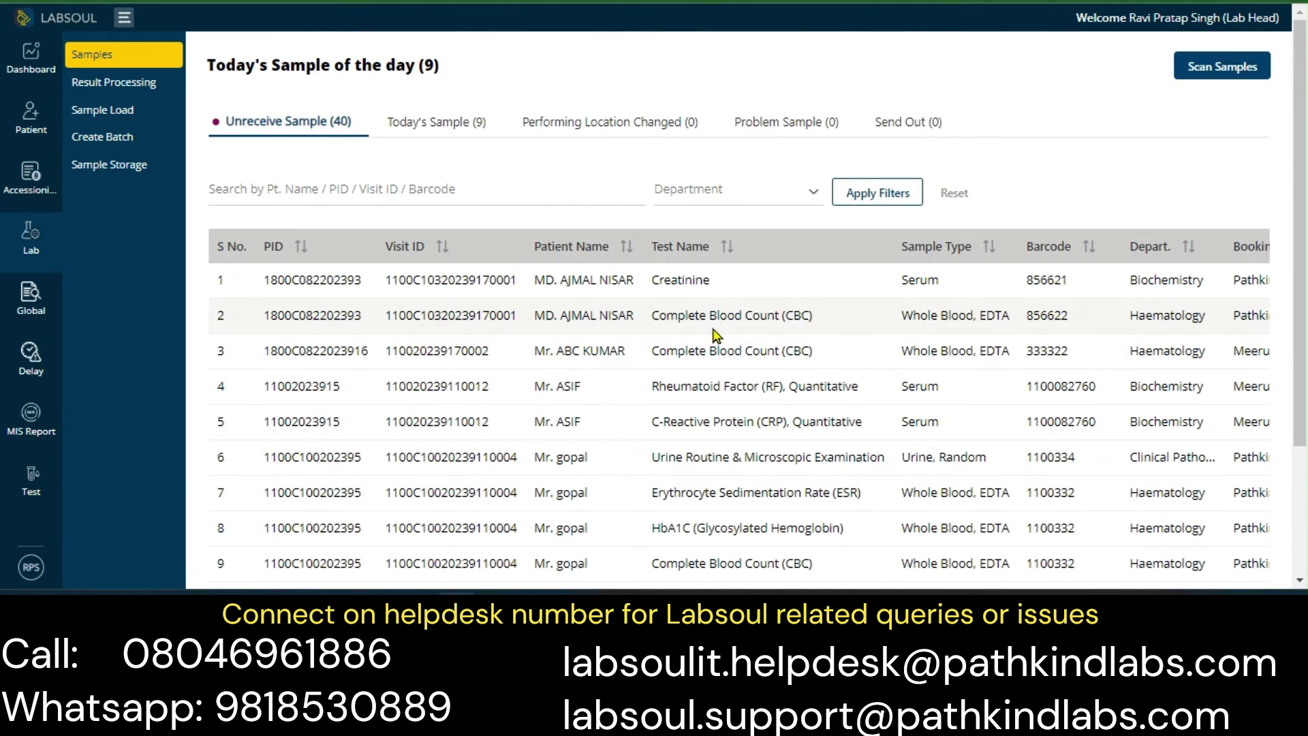
pyautogui.scroll(-1, 717, 320)
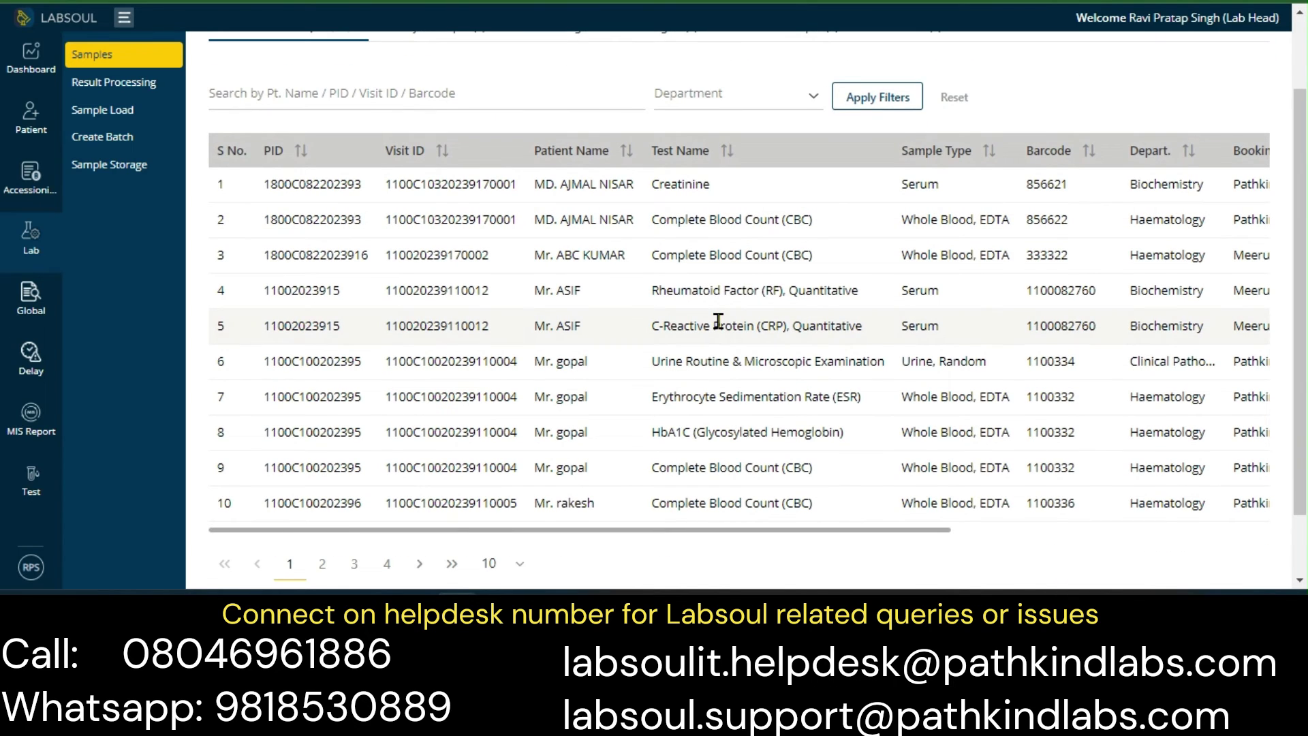
pyautogui.scroll(1, 718, 322)
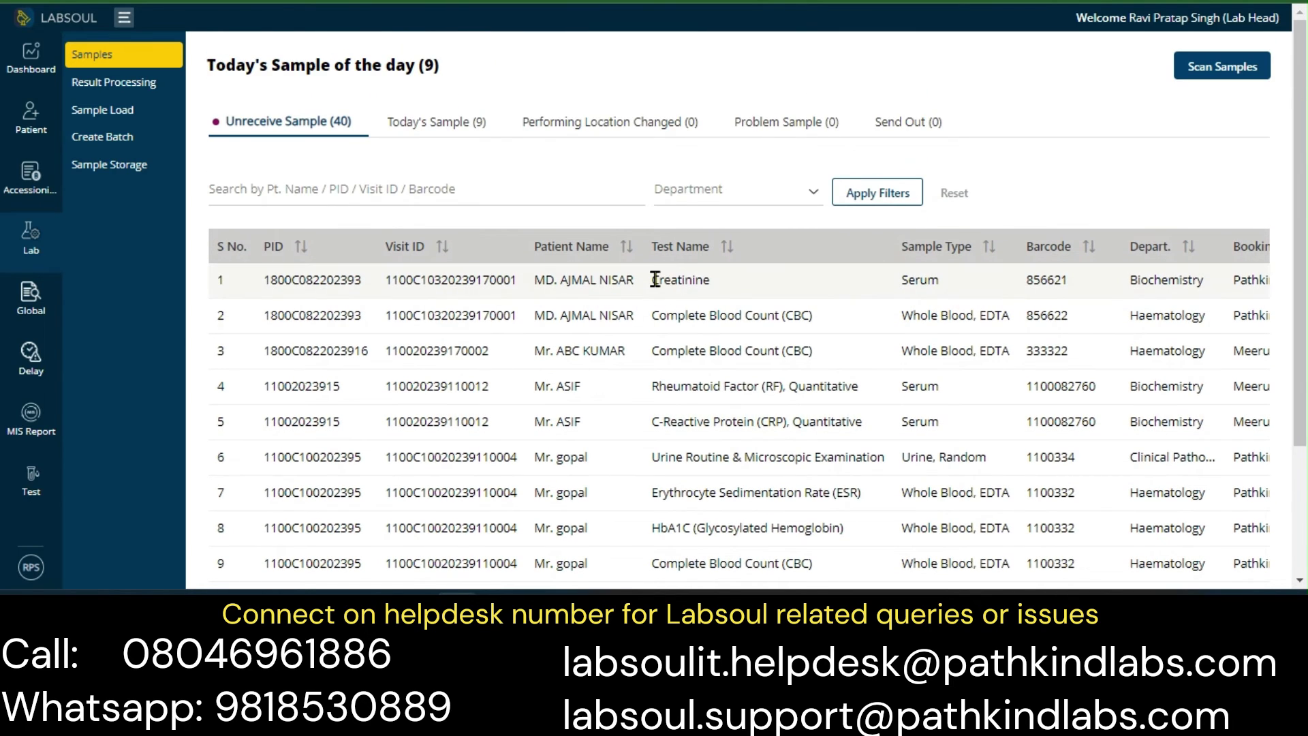
pyautogui.moveTo(654, 280); pyautogui.dragTo(793, 334)
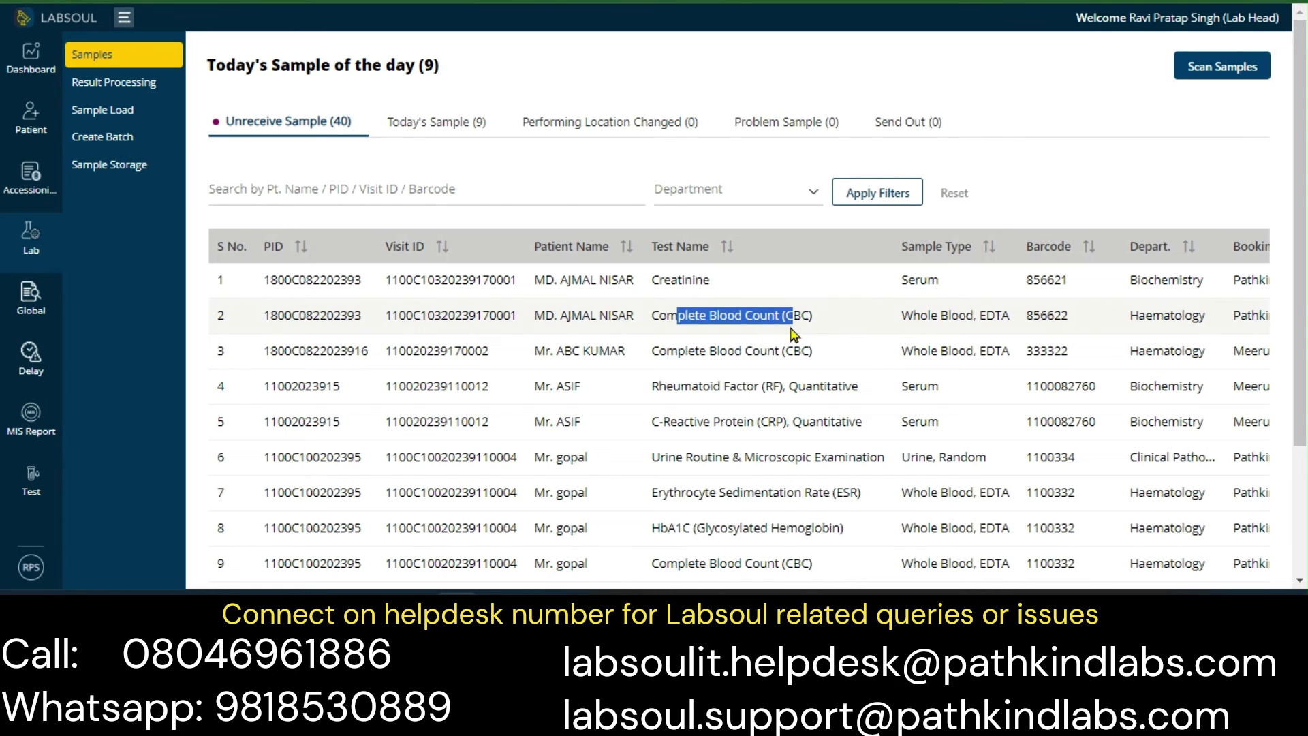
pyautogui.moveTo(793, 334); pyautogui.dragTo(795, 334)
pyautogui.click(910, 312)
pyautogui.moveTo(1028, 281); pyautogui.dragTo(1073, 326)
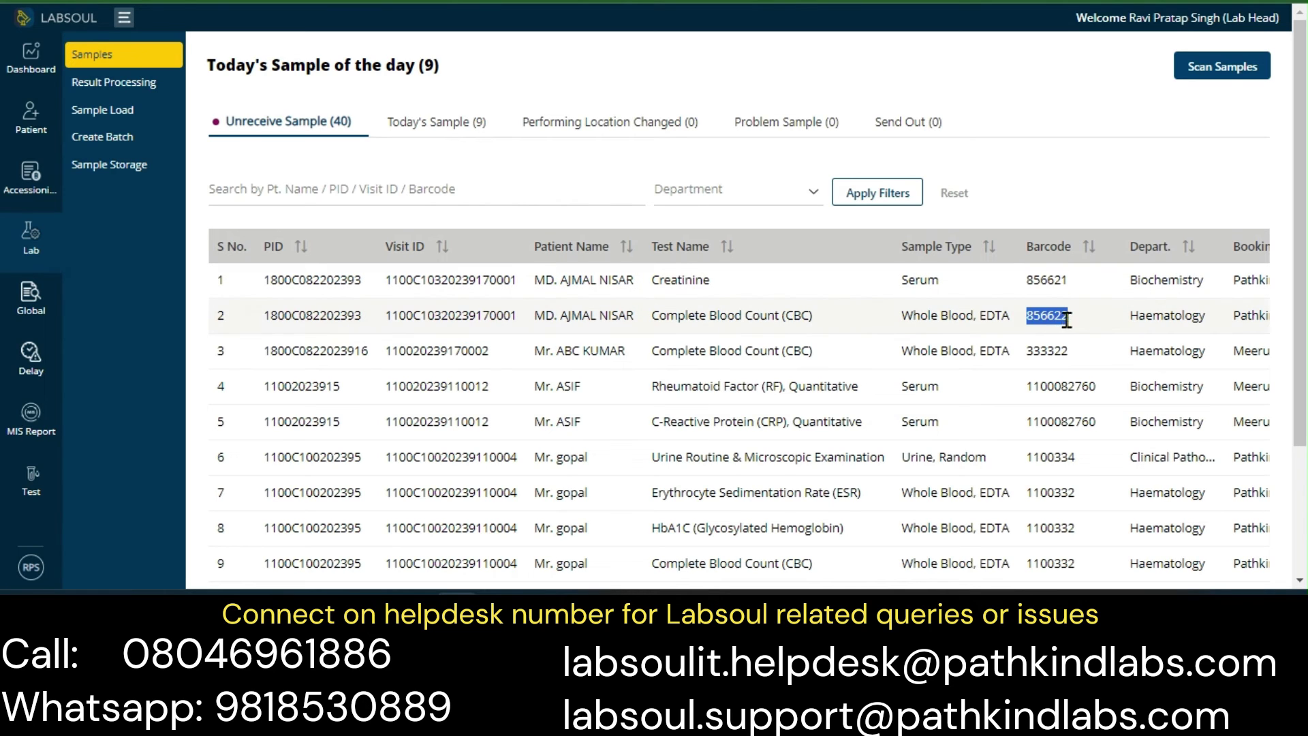
# Step: Scan the samples with barcodes 856621 and 856622 into the lab's sample receiving list
pyautogui.click(1221, 69)
pyautogui.click(372, 114)
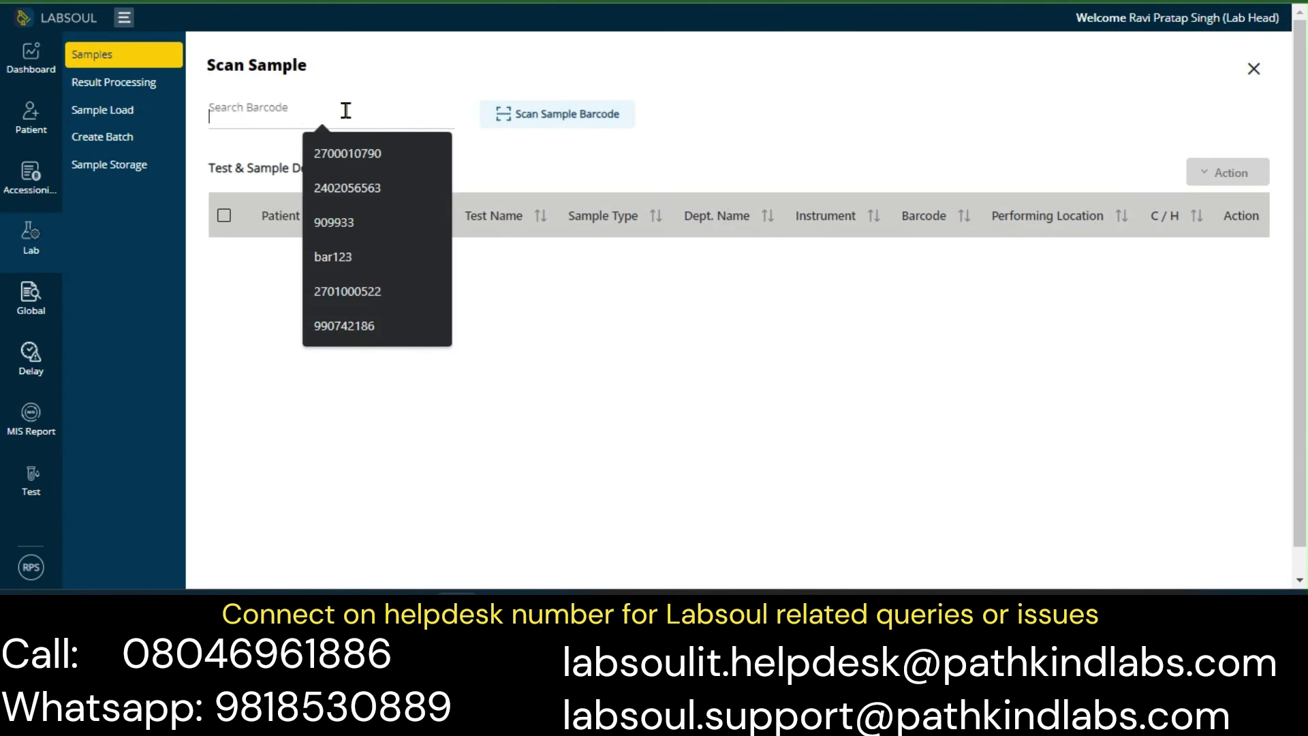
pyautogui.write('856')
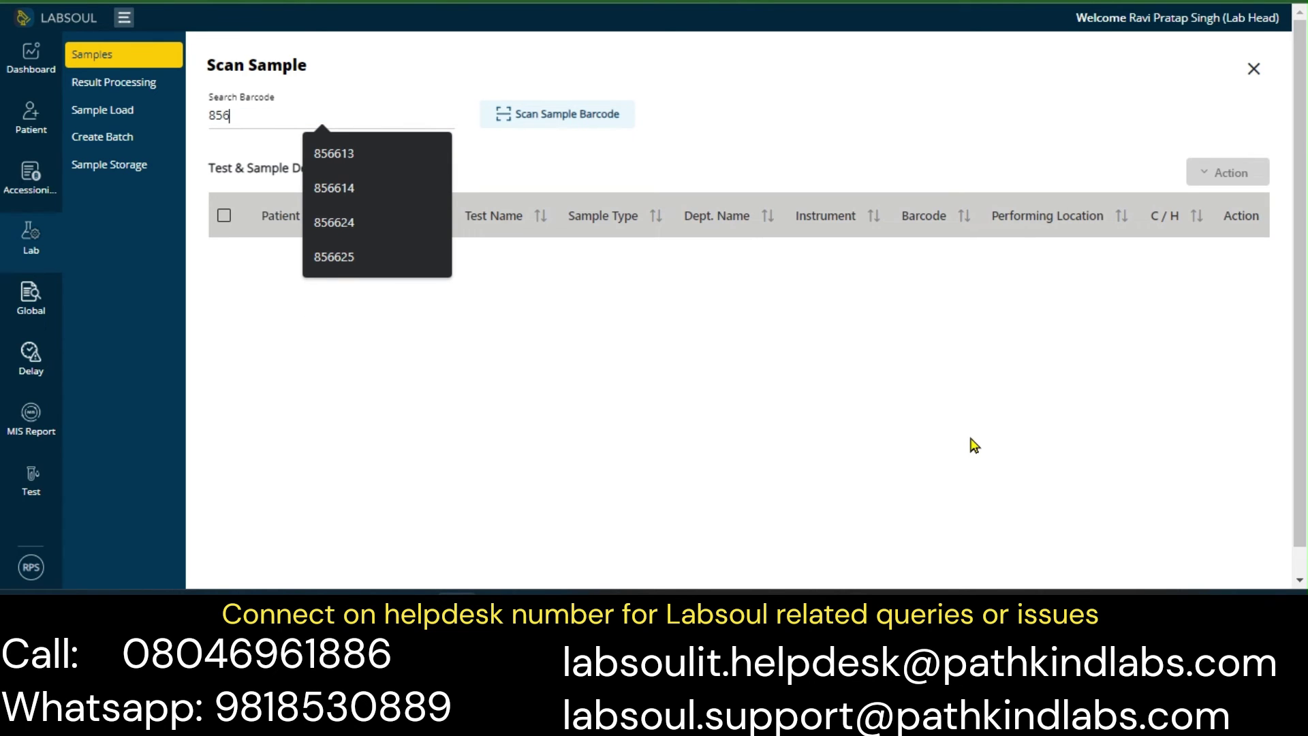
pyautogui.write('621')
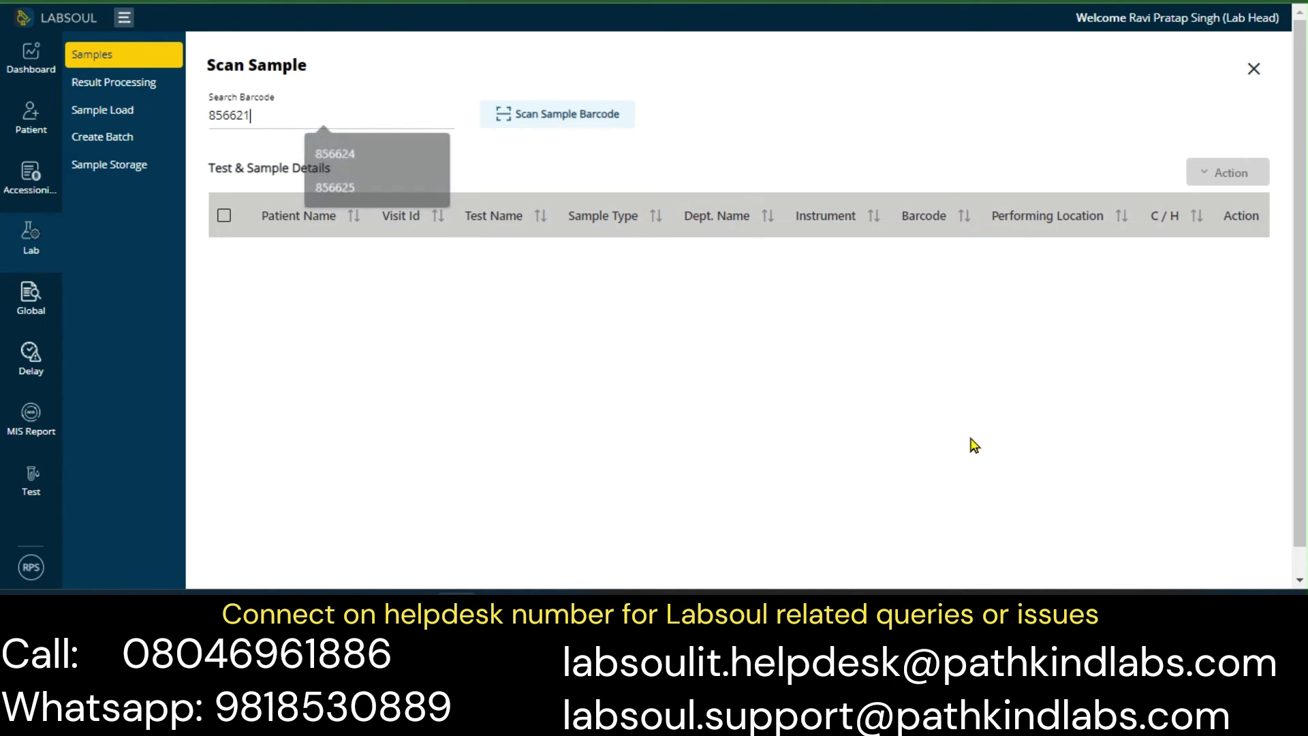
pyautogui.click(571, 119)
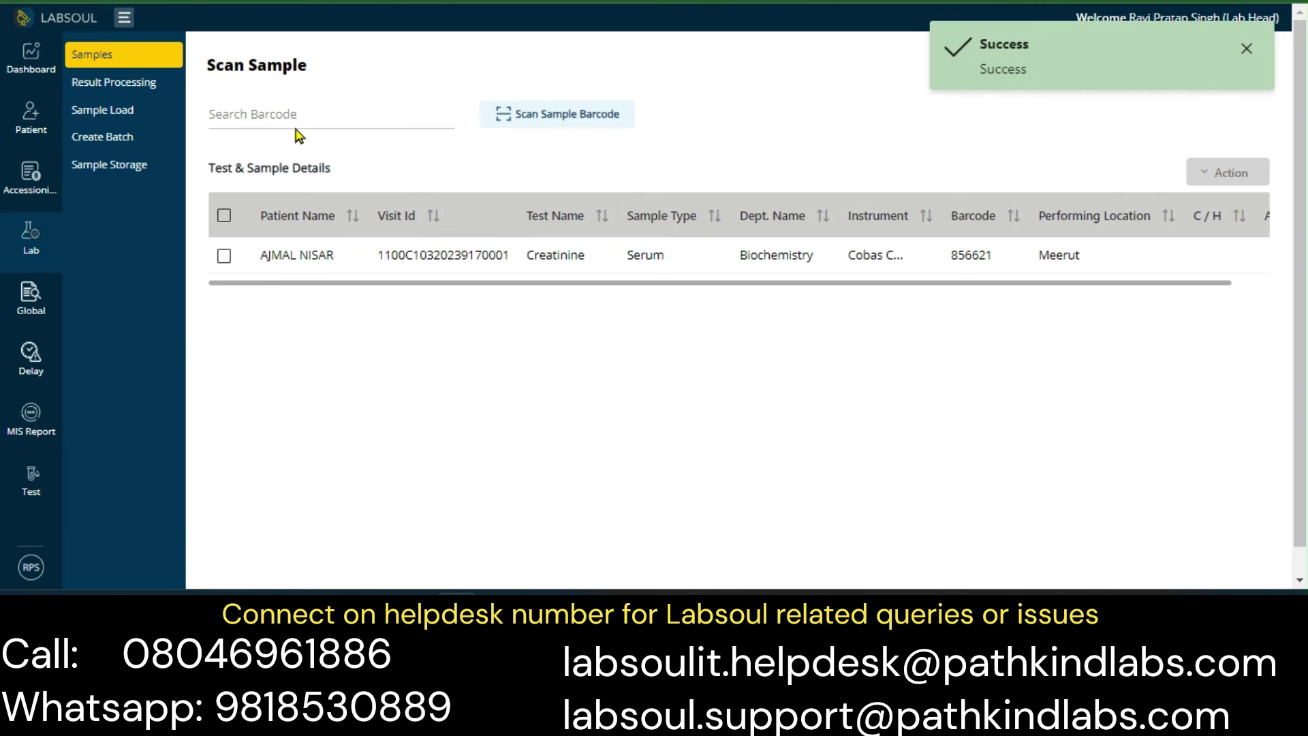
pyautogui.click(298, 135)
pyautogui.write('856622')
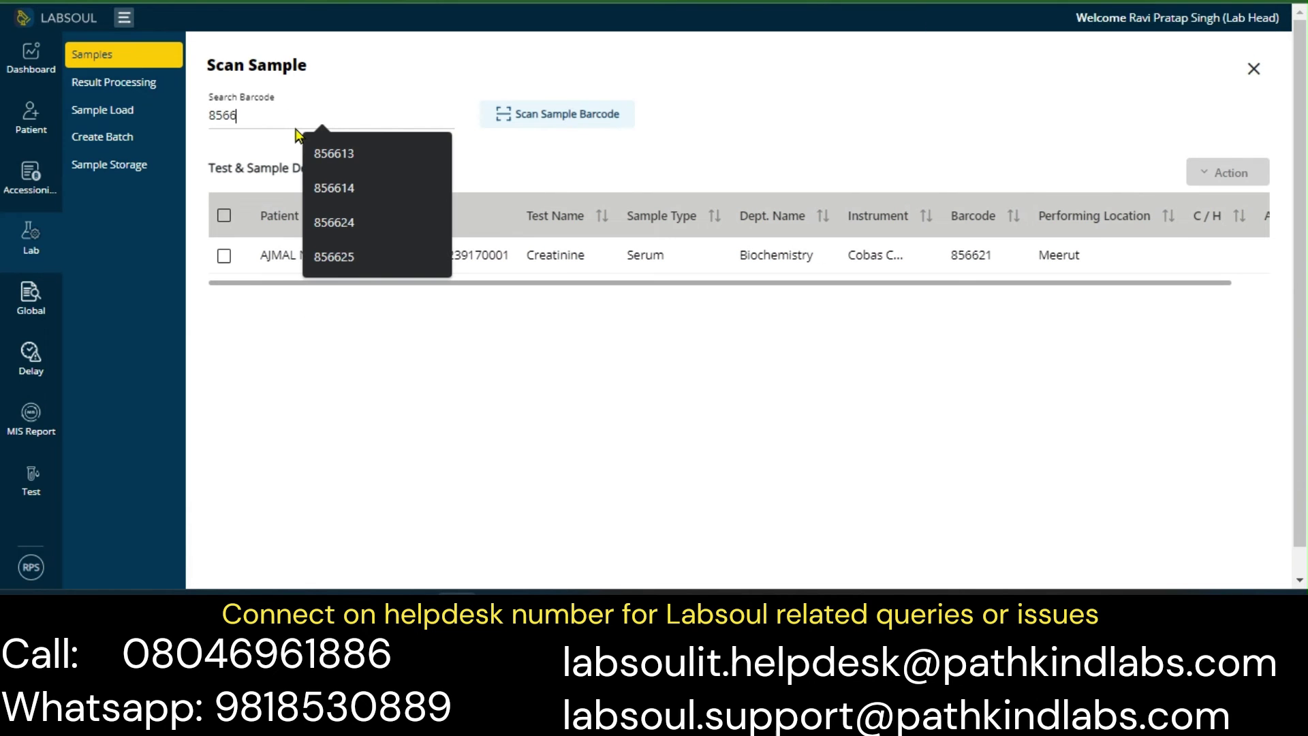
pyautogui.click(530, 121)
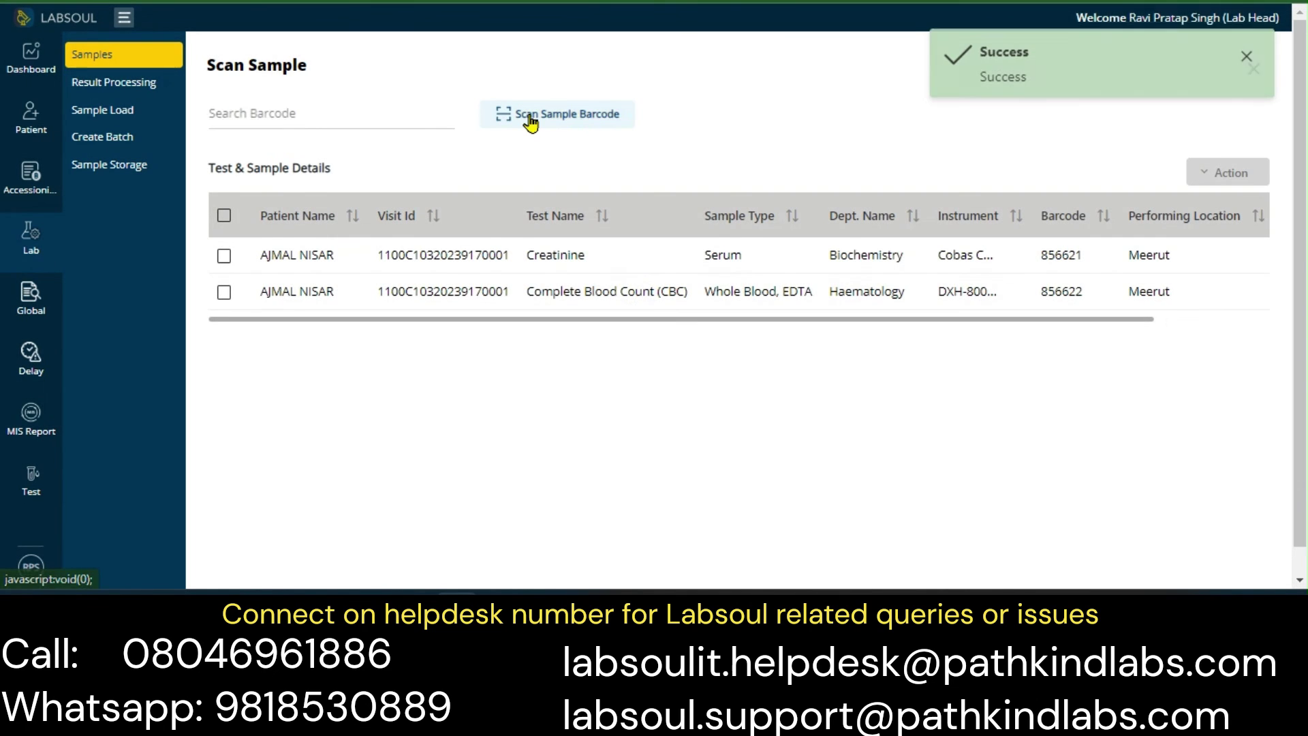
# Step: Accept both scanned samples, Creatinine and Complete Blood Count, in the lab
pyautogui.click(224, 216)
pyautogui.click(1211, 189)
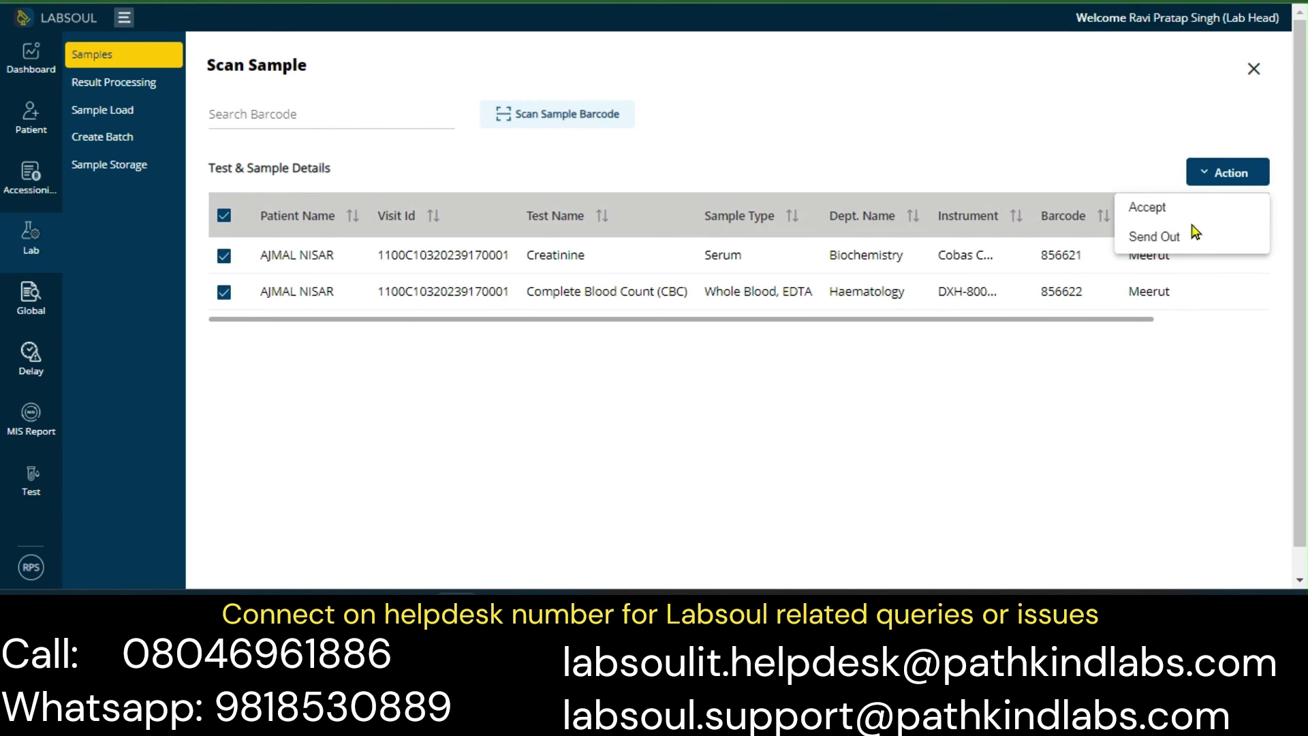
pyautogui.click(1160, 213)
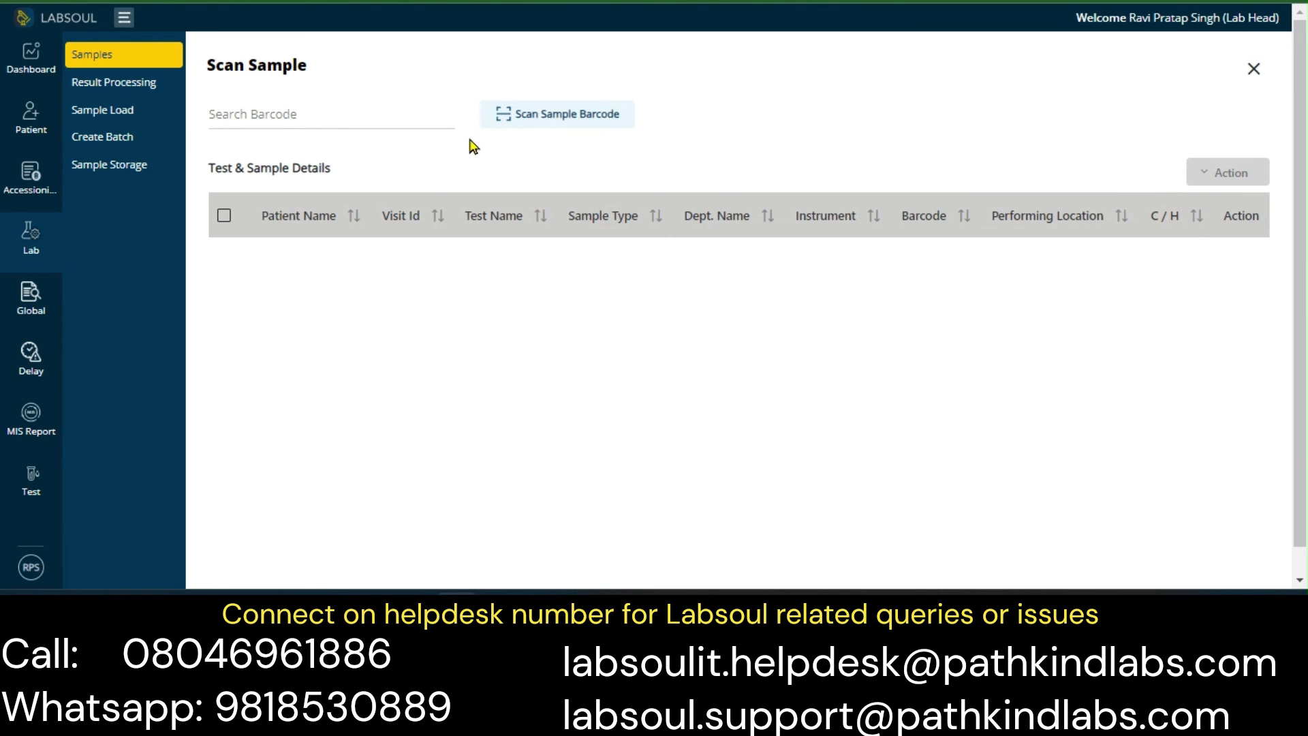
# Step: Review the pending result entry form for the visit with barcode 856621, covering its Complete Blood Count and Creatinine elements, and close it
pyautogui.click(151, 86)
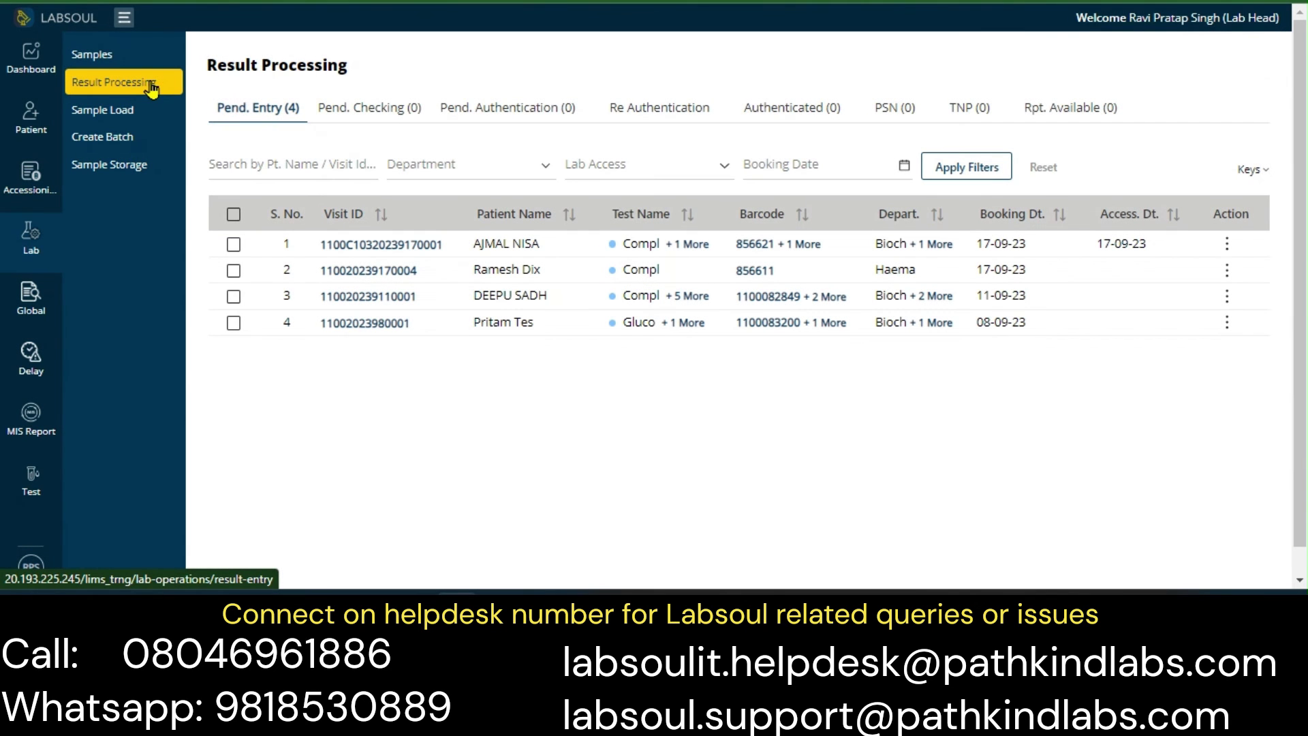
pyautogui.click(395, 245)
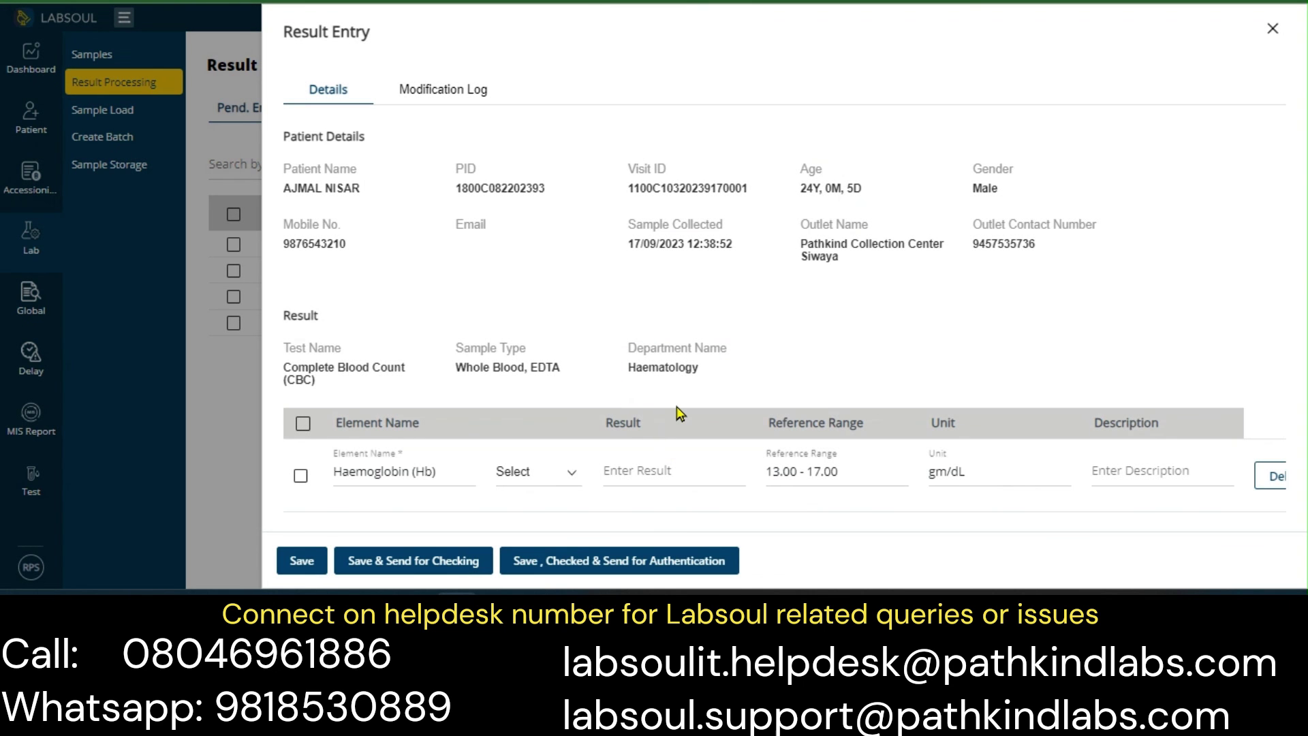
pyautogui.scroll(-5, 679, 413)
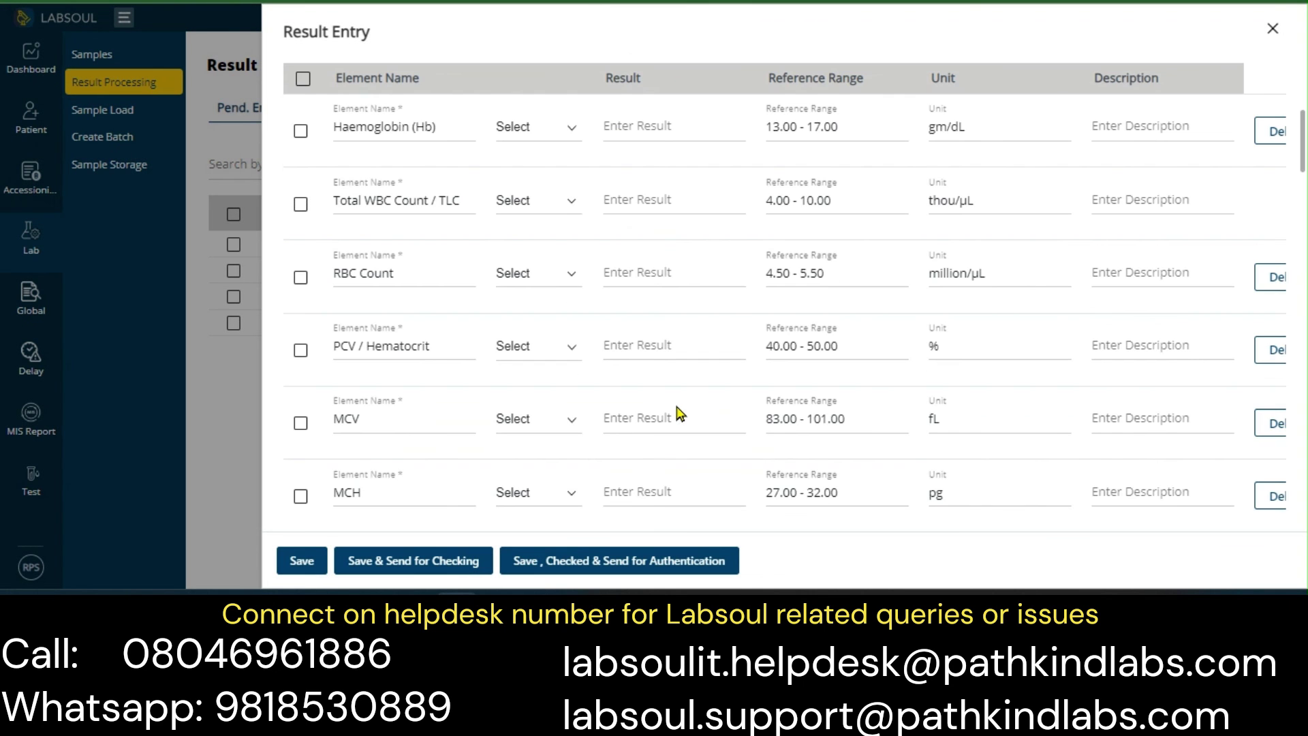
pyautogui.scroll(-20, 501, 394)
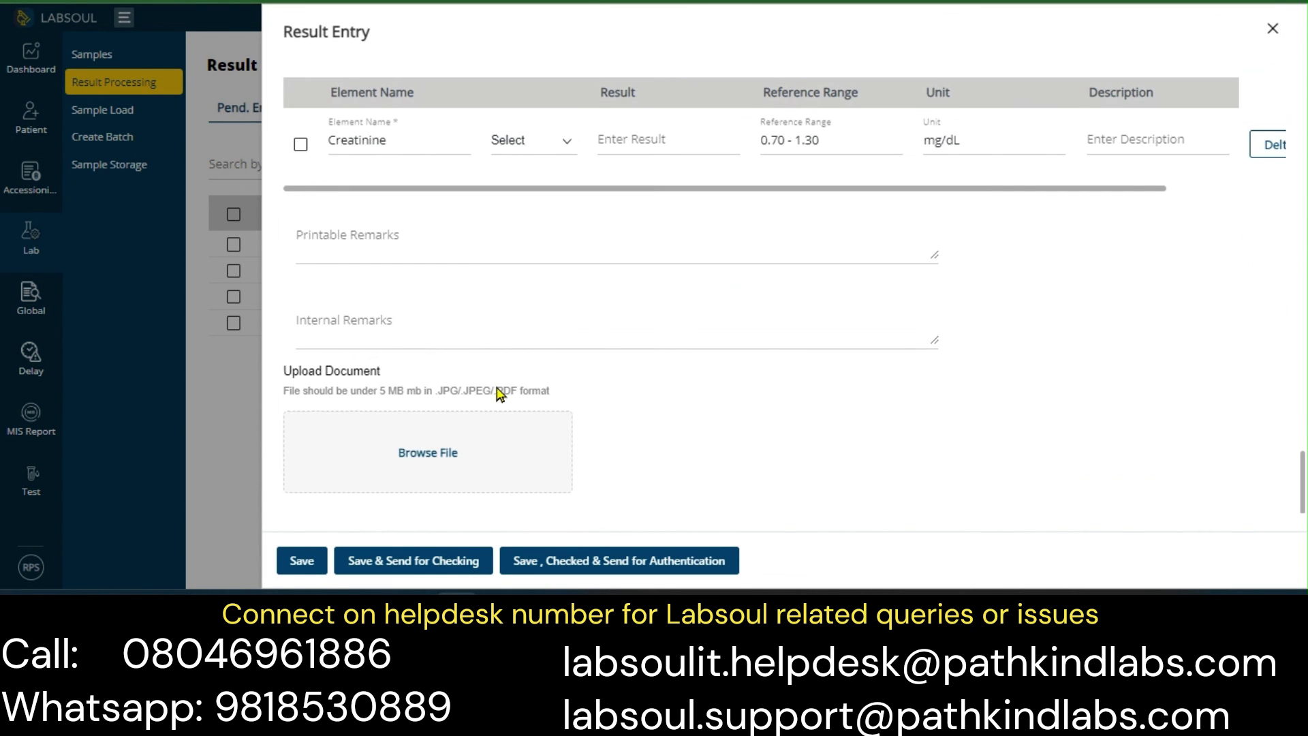
pyautogui.scroll(20, 947, 327)
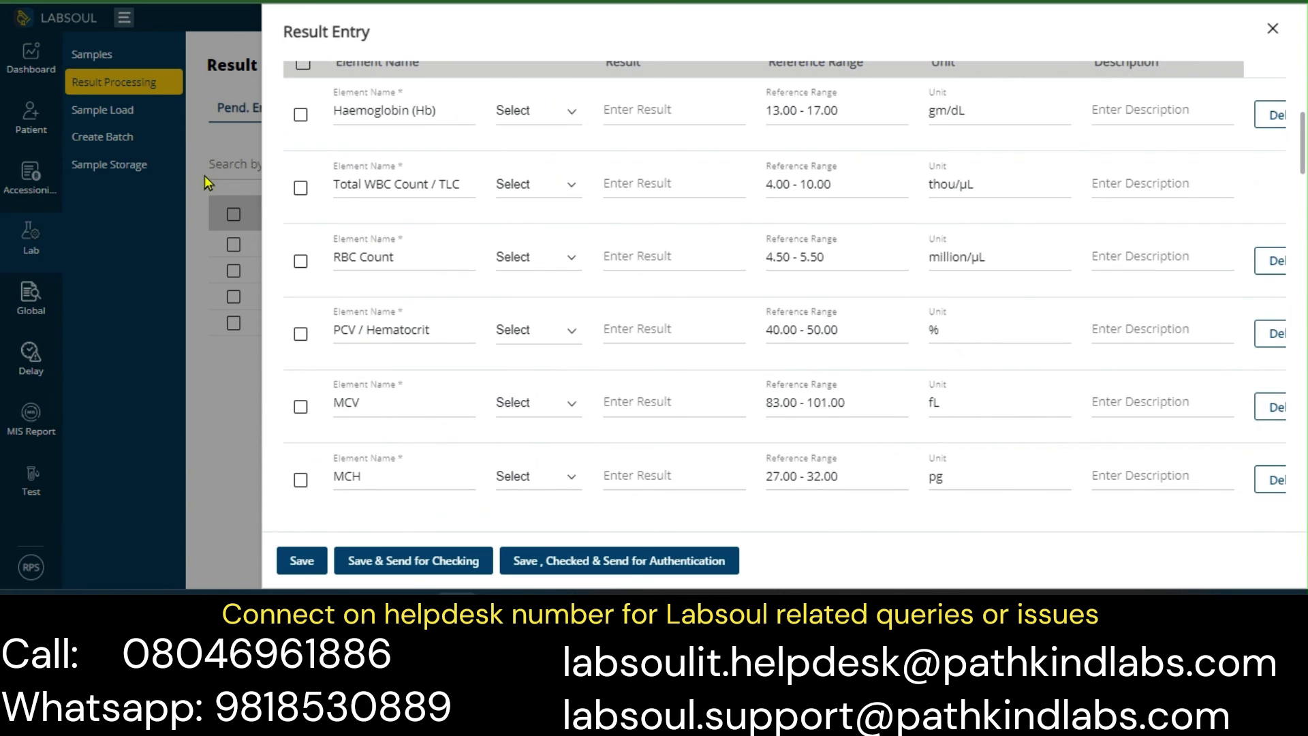
pyautogui.scroll(5, 545, 368)
pyautogui.scroll(-4, 545, 371)
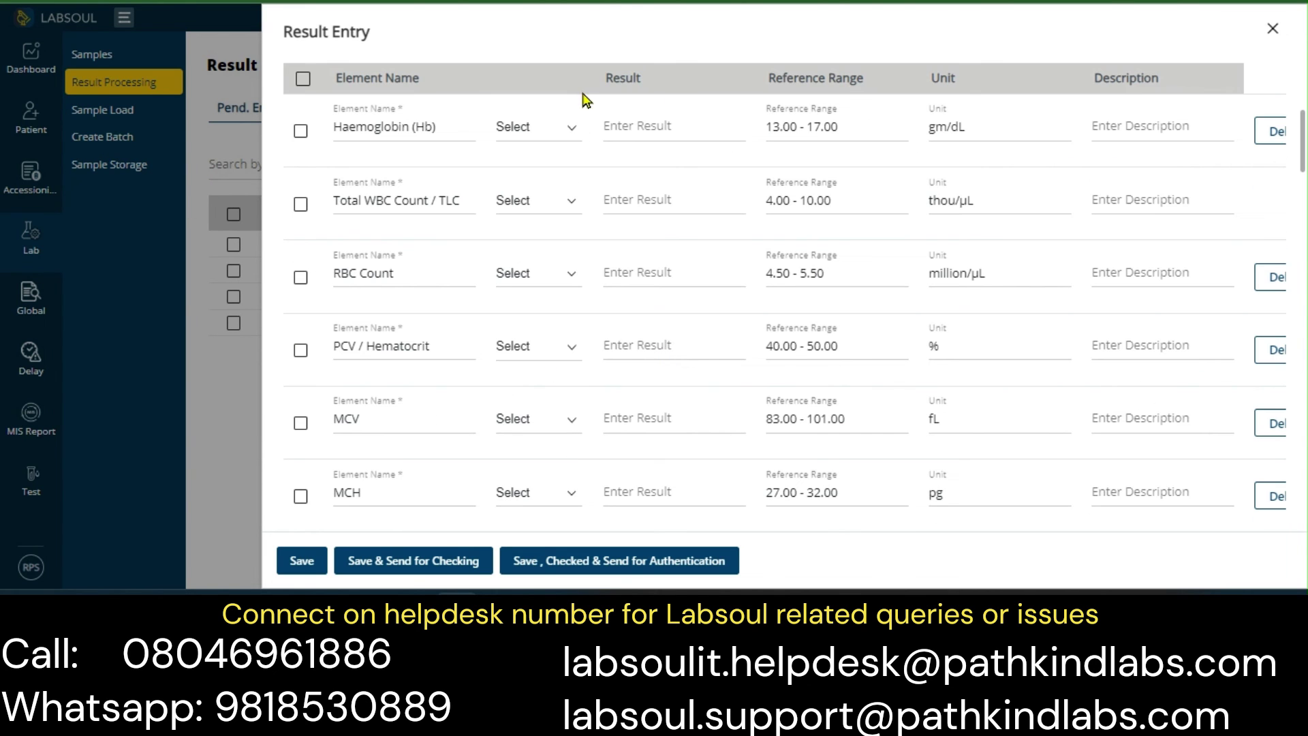
pyautogui.click(202, 393)
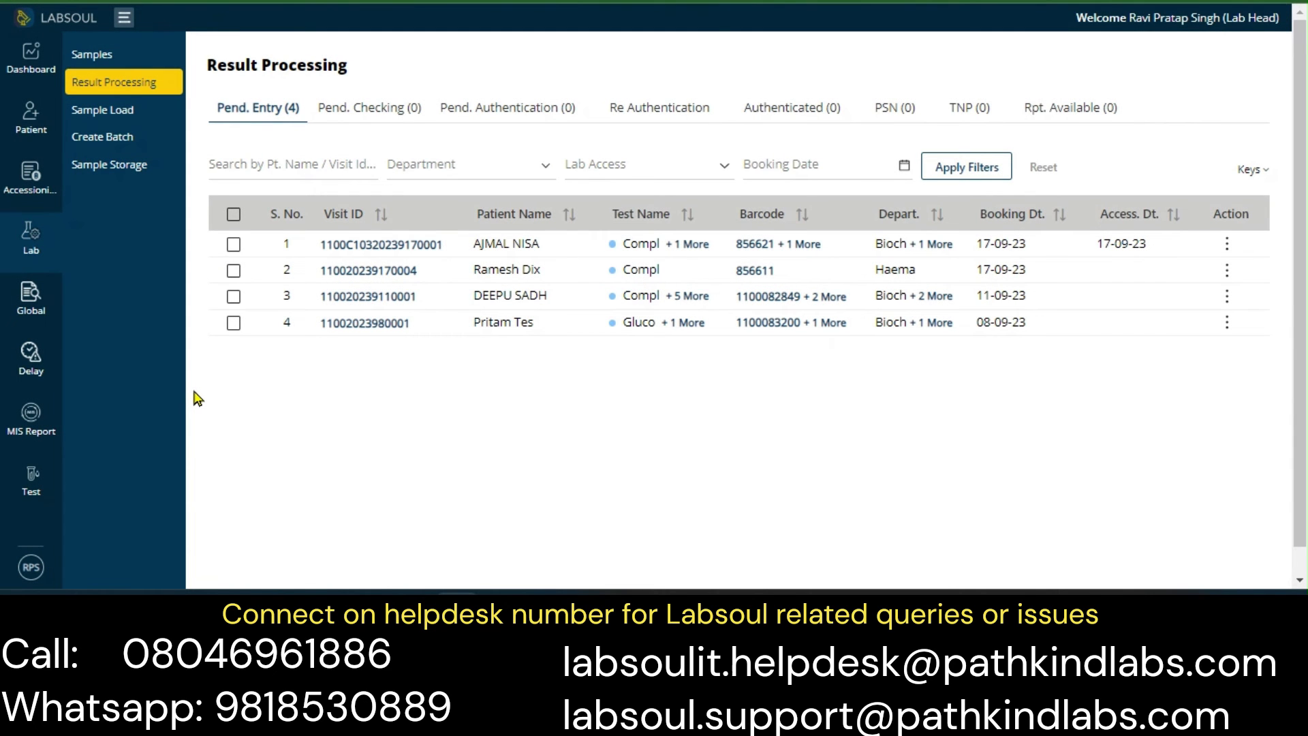